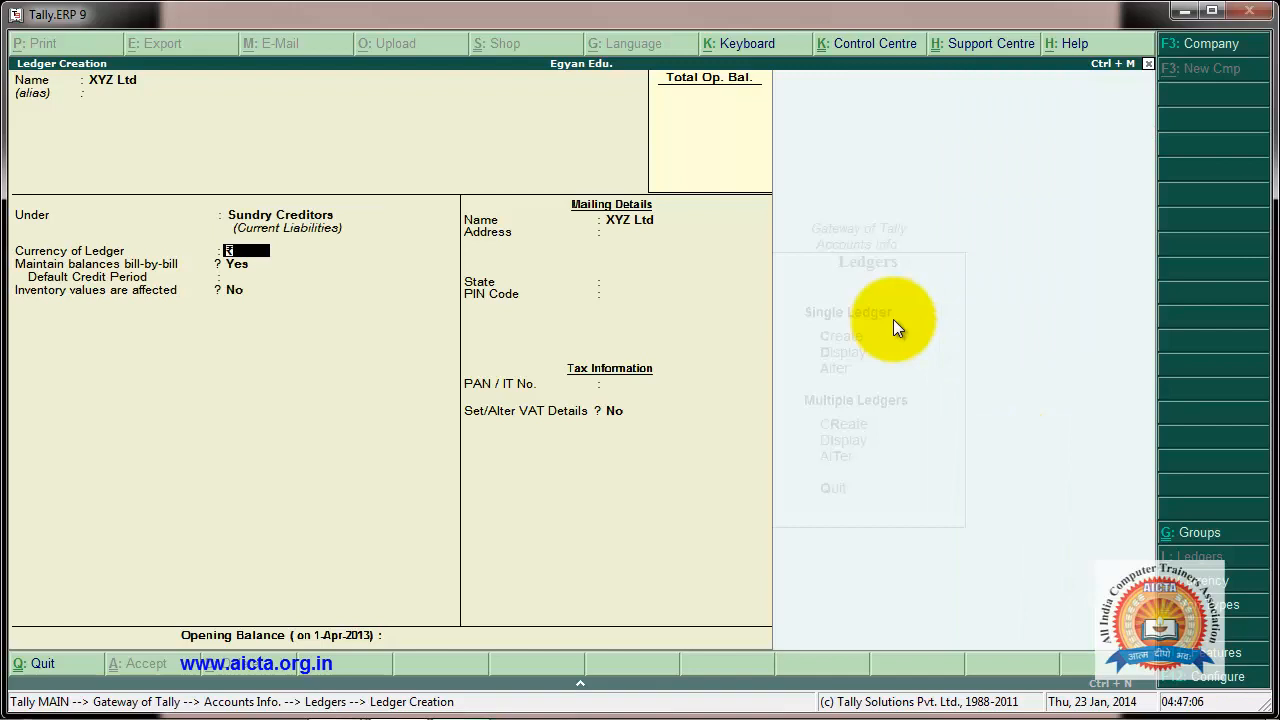
Set the XYZ Ltd ledger's state to Gujarat, keep bill-by-bill balances on and VAT details off, and save the ledger.
{"action": "key", "text": "Return"}
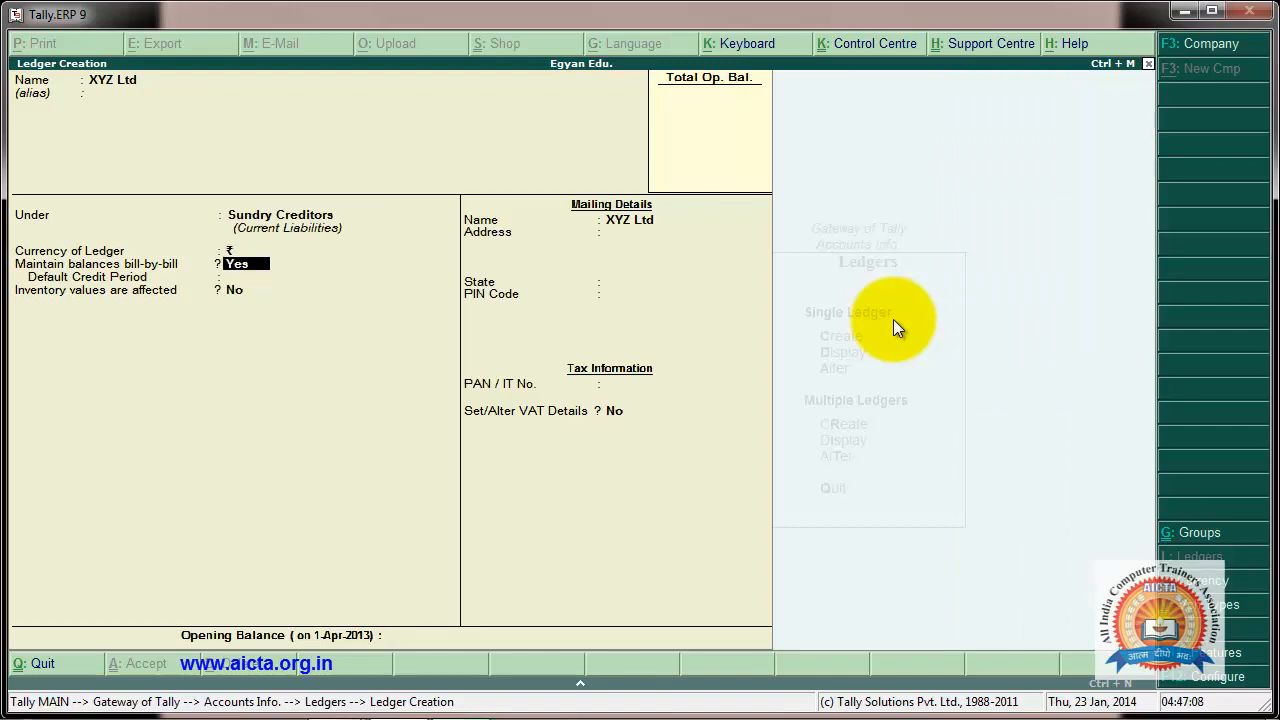
{"action": "key", "text": "Return"}
{"action": "key", "text": "Return"}
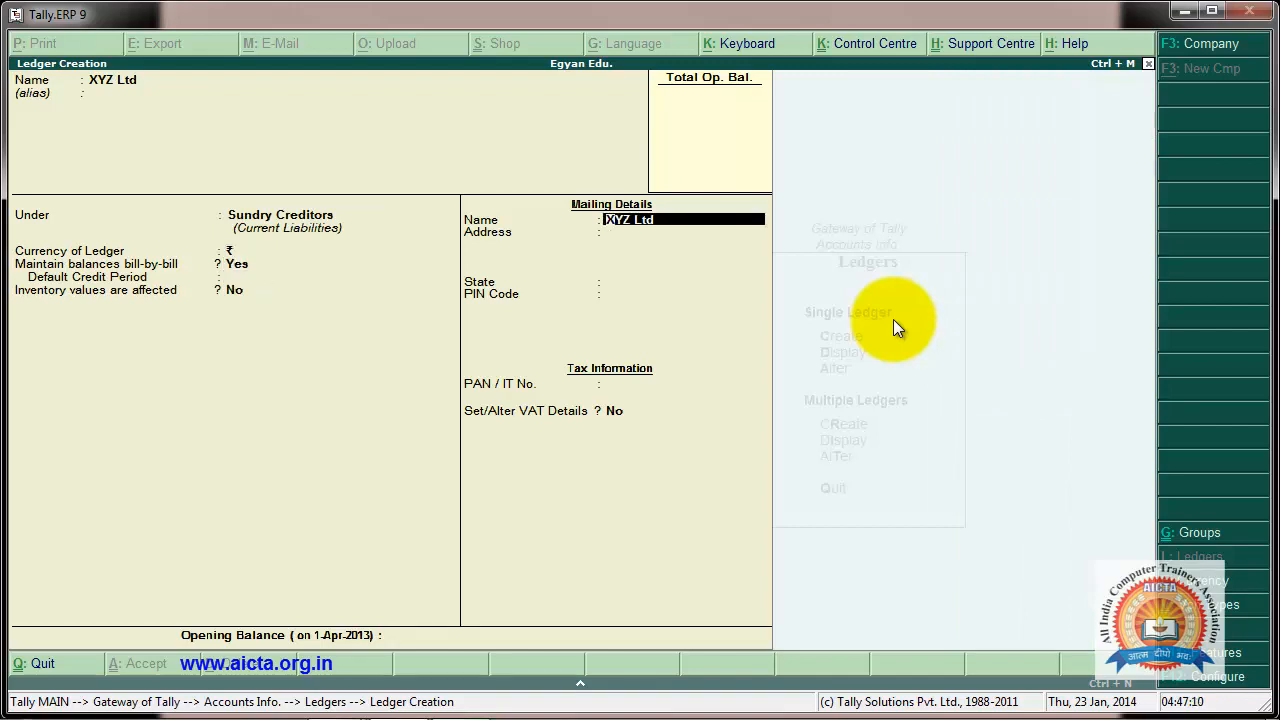
{"action": "key", "text": "Return"}
{"action": "key", "text": "Return"}
{"action": "type", "text": "gu"}
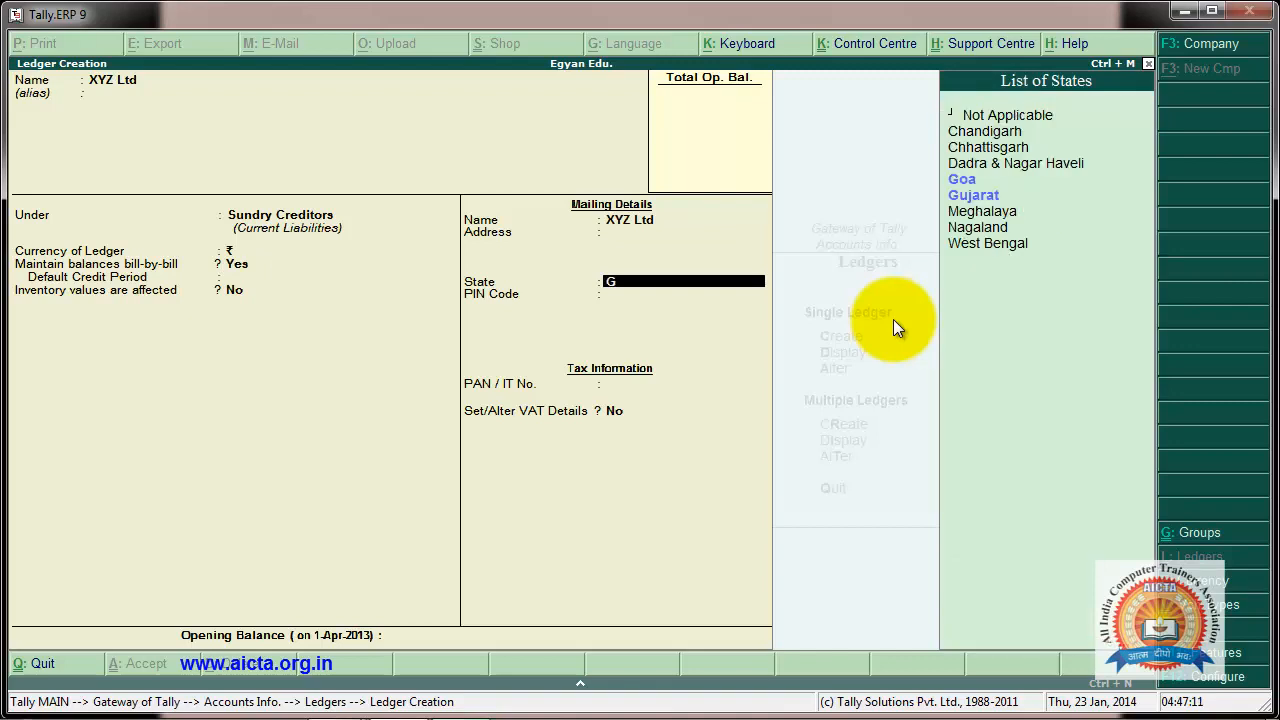
{"action": "key", "text": "Return"}
{"action": "key", "text": "Return"}
{"action": "key", "text": "Return"}
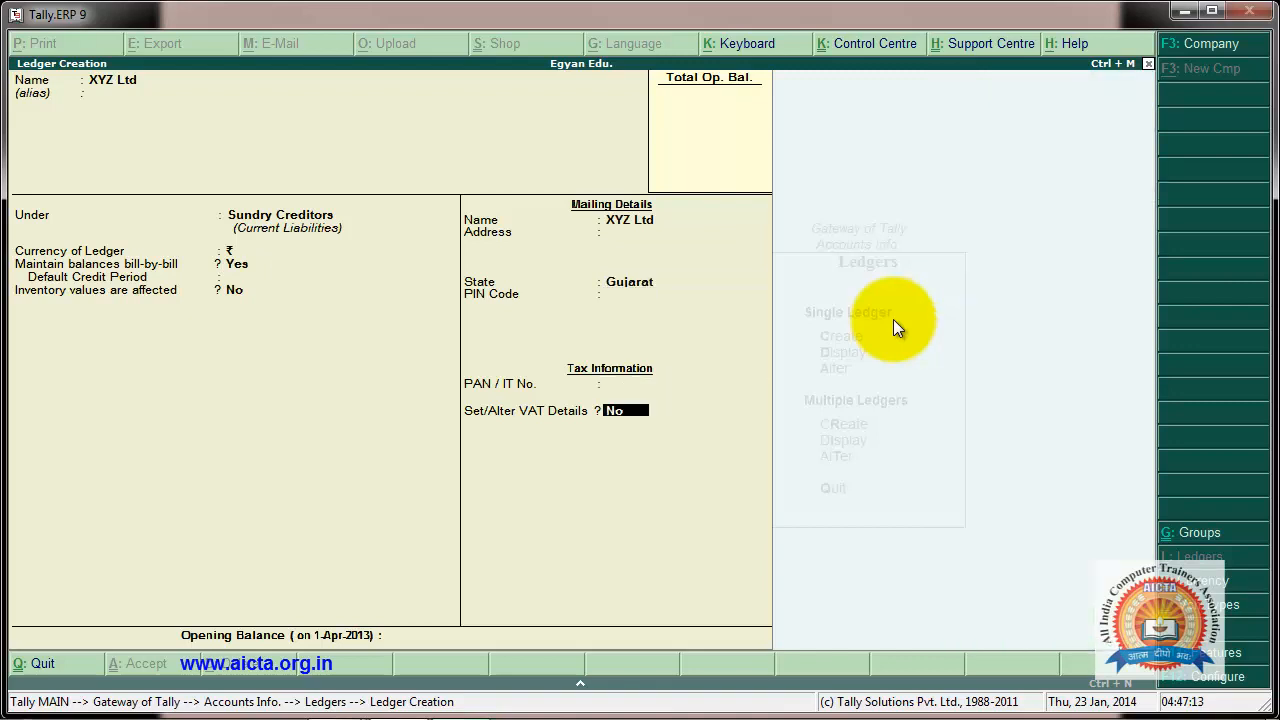
{"action": "key", "text": "Return"}
{"action": "key", "text": "Return"}
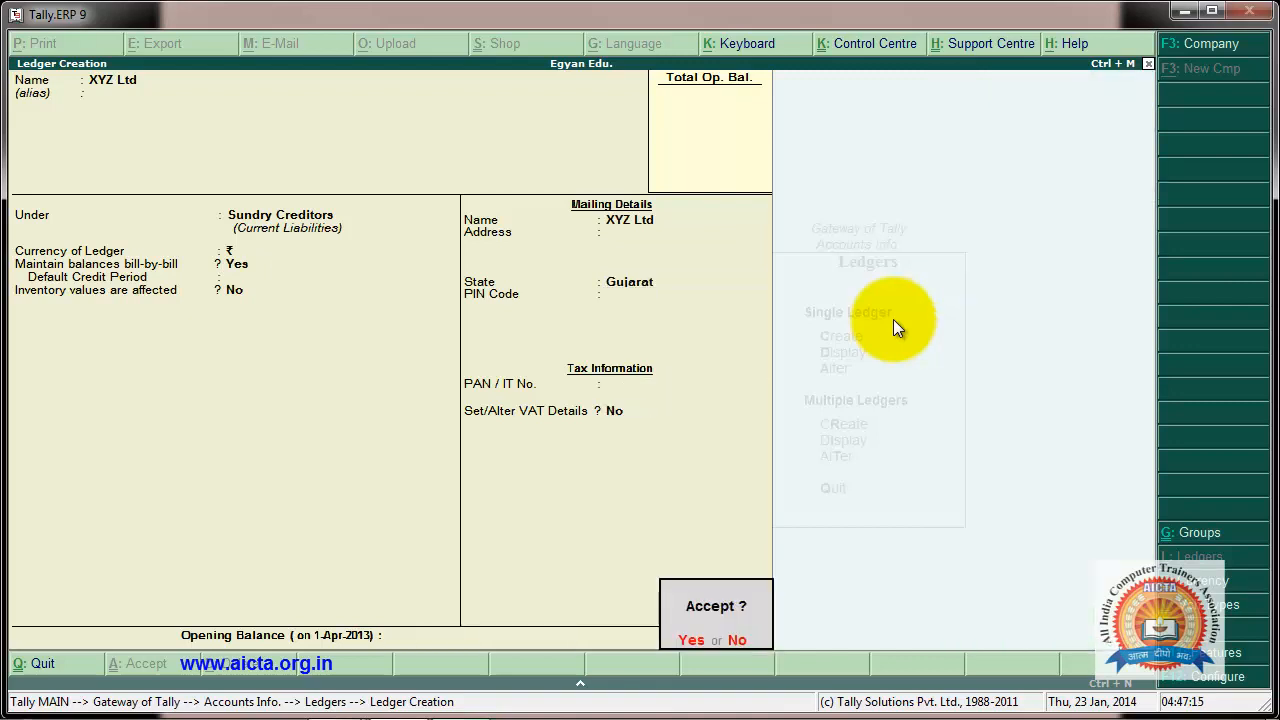
{"action": "key", "text": "Return"}
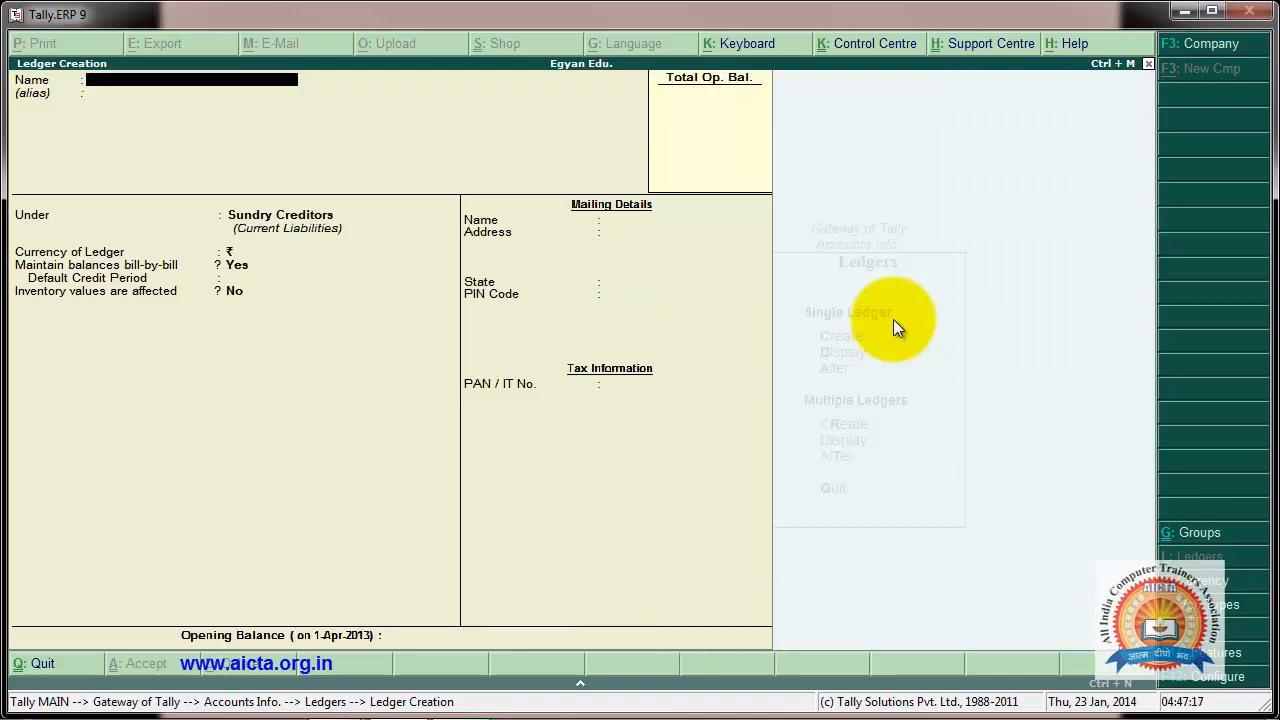
Name the new ledger Purchase @ 12.5% and place it under Purchase Accounts, keeping inventory values affected as Yes.
{"action": "type", "text": "Purchase @ 12"}
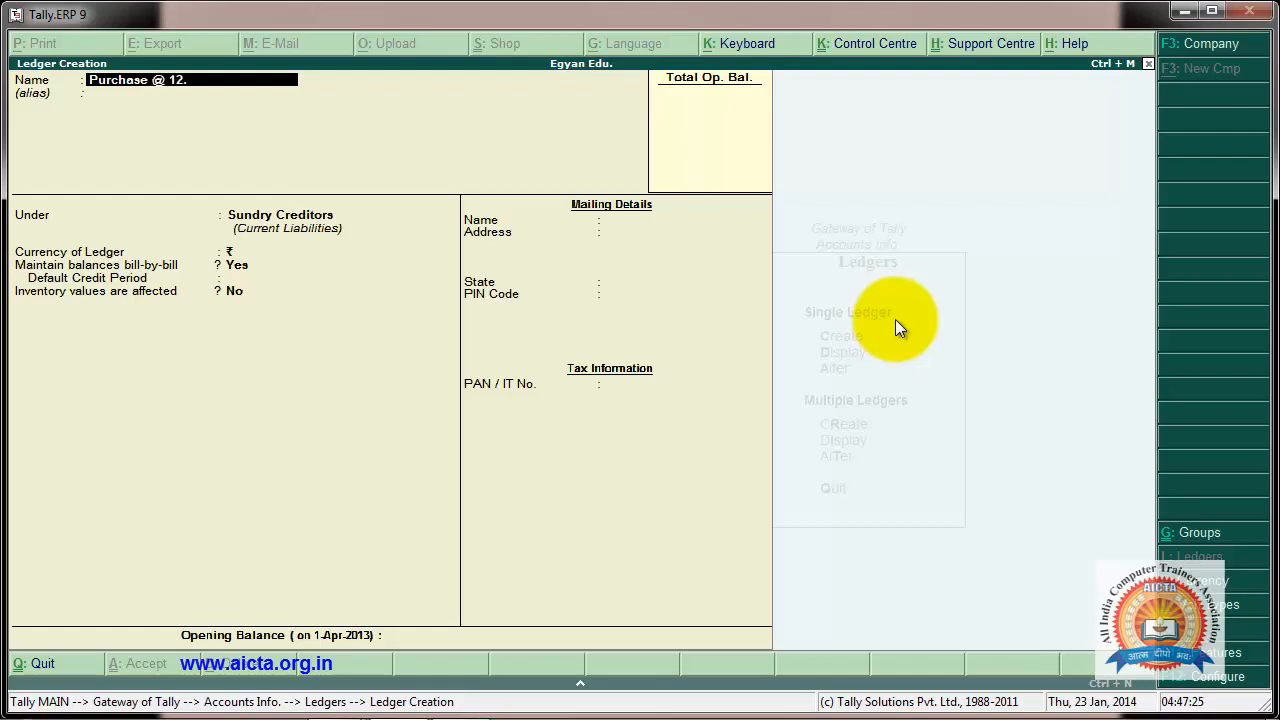
{"action": "type", "text": ".5%"}
{"action": "key", "text": "Return"}
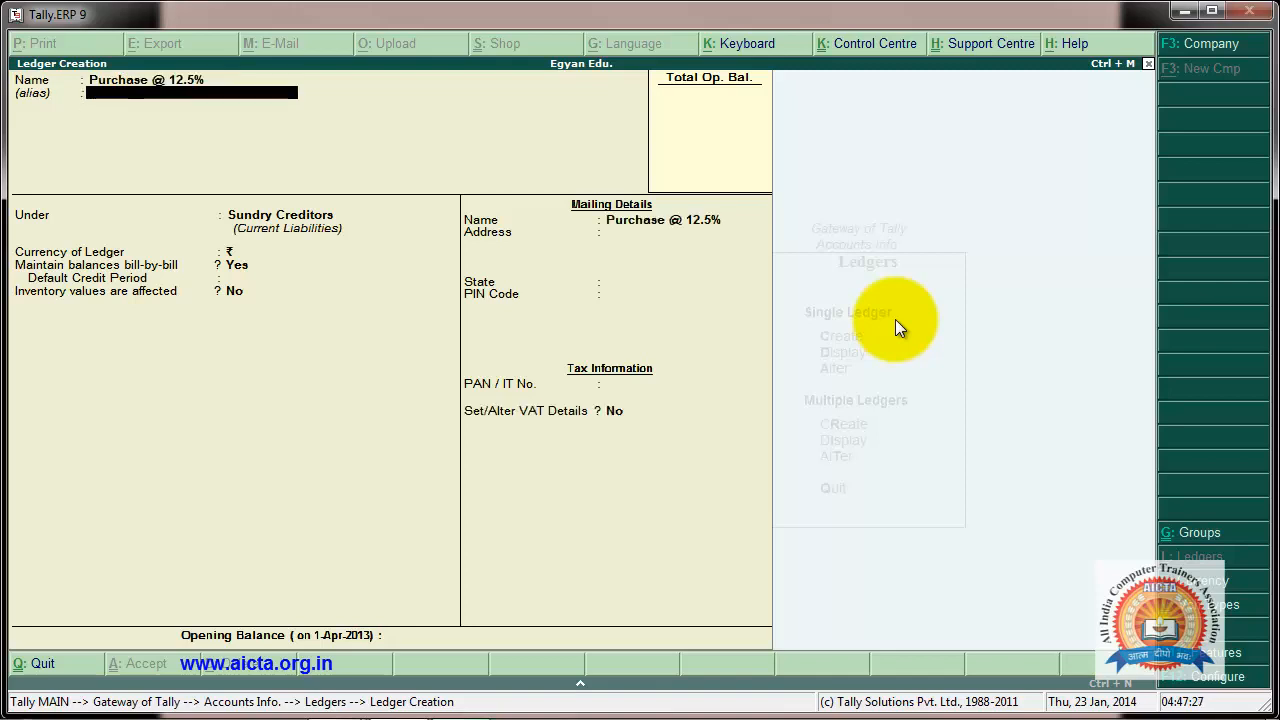
{"action": "key", "text": "Return"}
{"action": "type", "text": "P"}
{"action": "key", "text": "Down"}
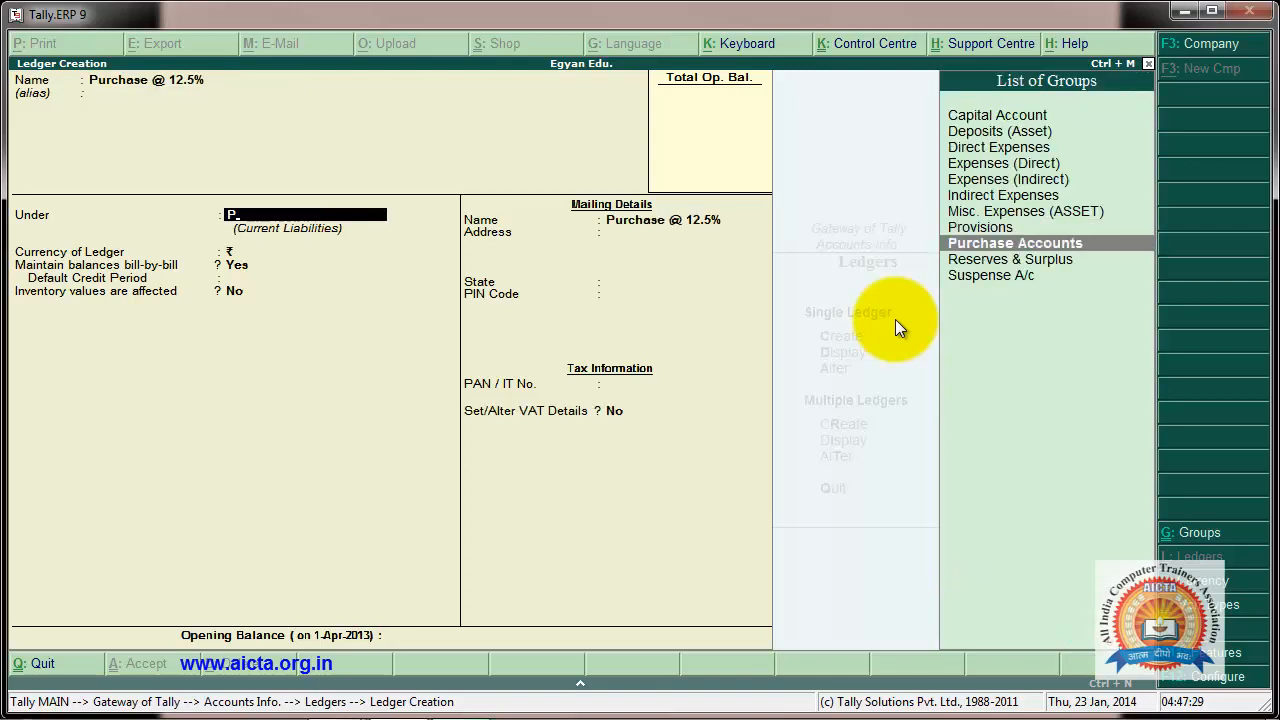
{"action": "key", "text": "Return"}
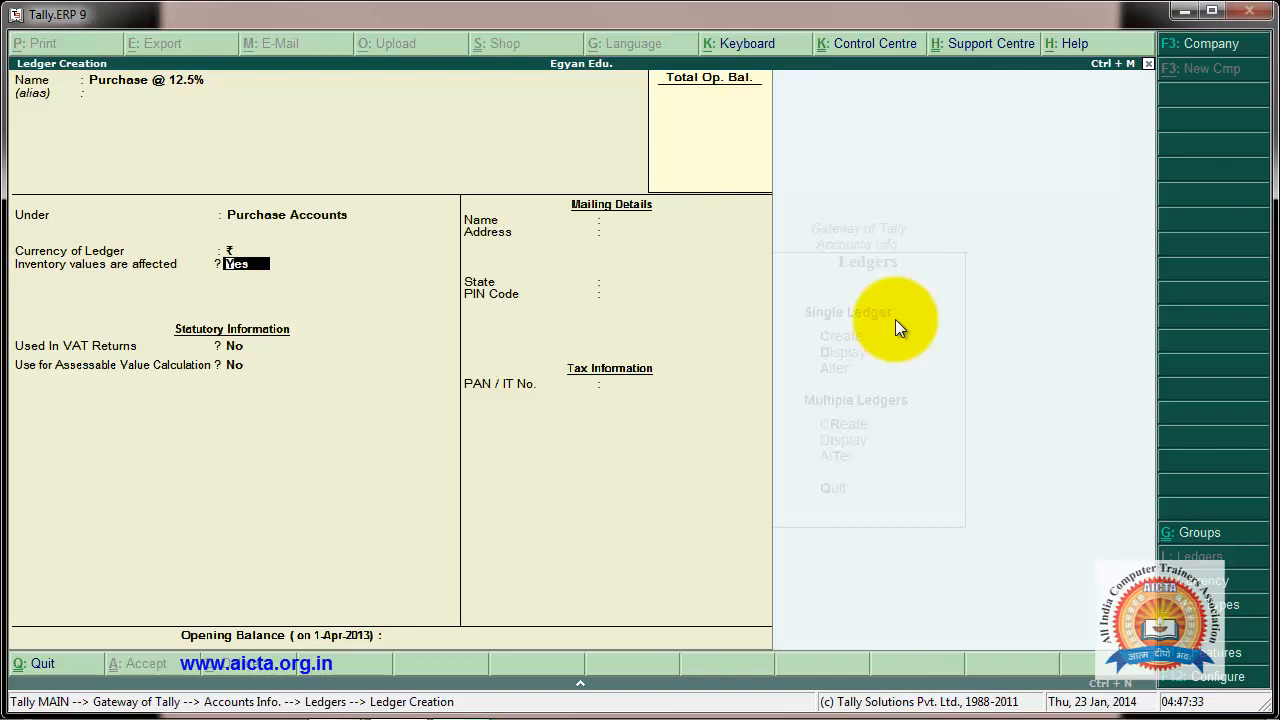
{"action": "key", "text": "Return"}
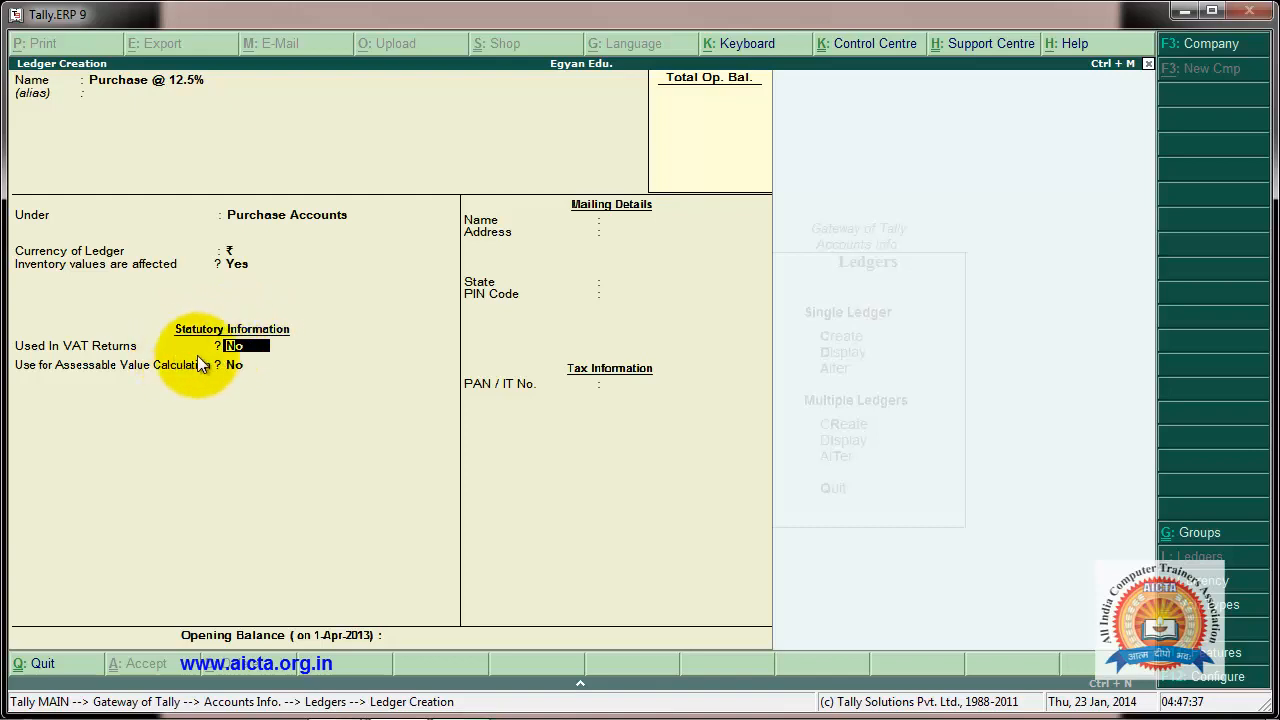
Enable use in VAT returns with the VAT/Tax class Purchases @ 12.5%, and save the purchase ledger without an opening balance.
{"action": "type", "text": "yes"}
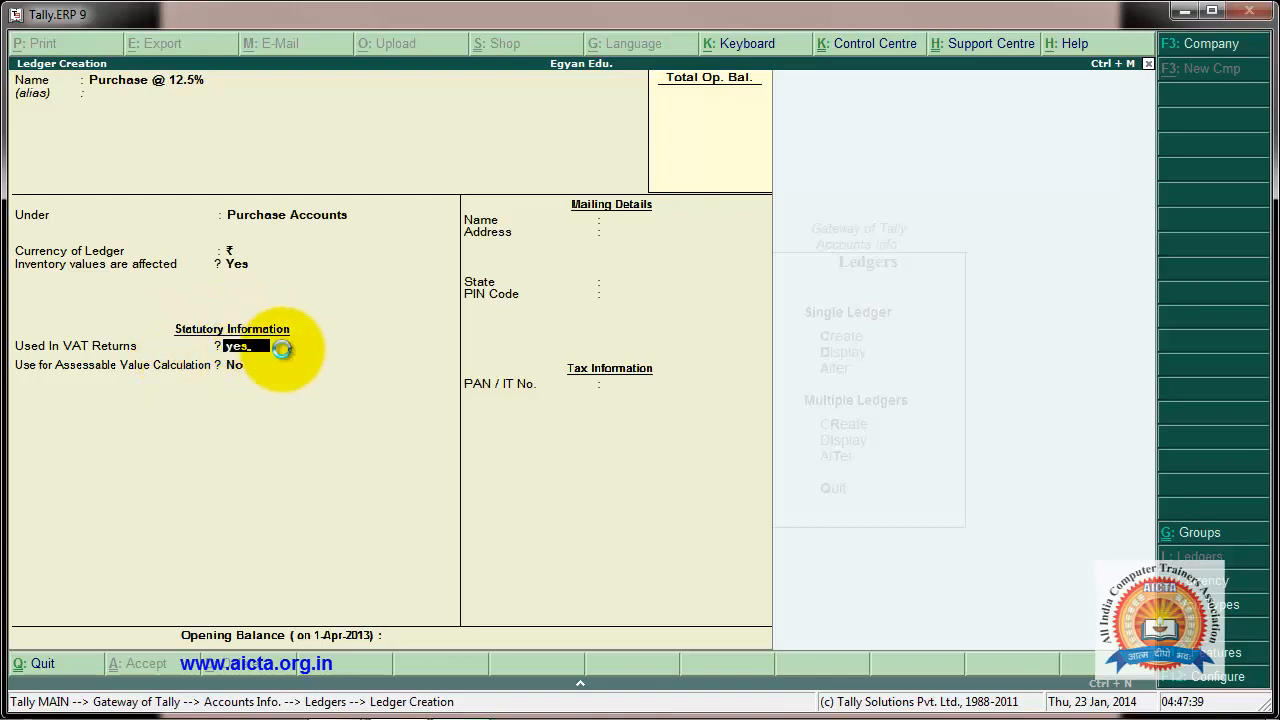
{"action": "key", "text": "Return"}
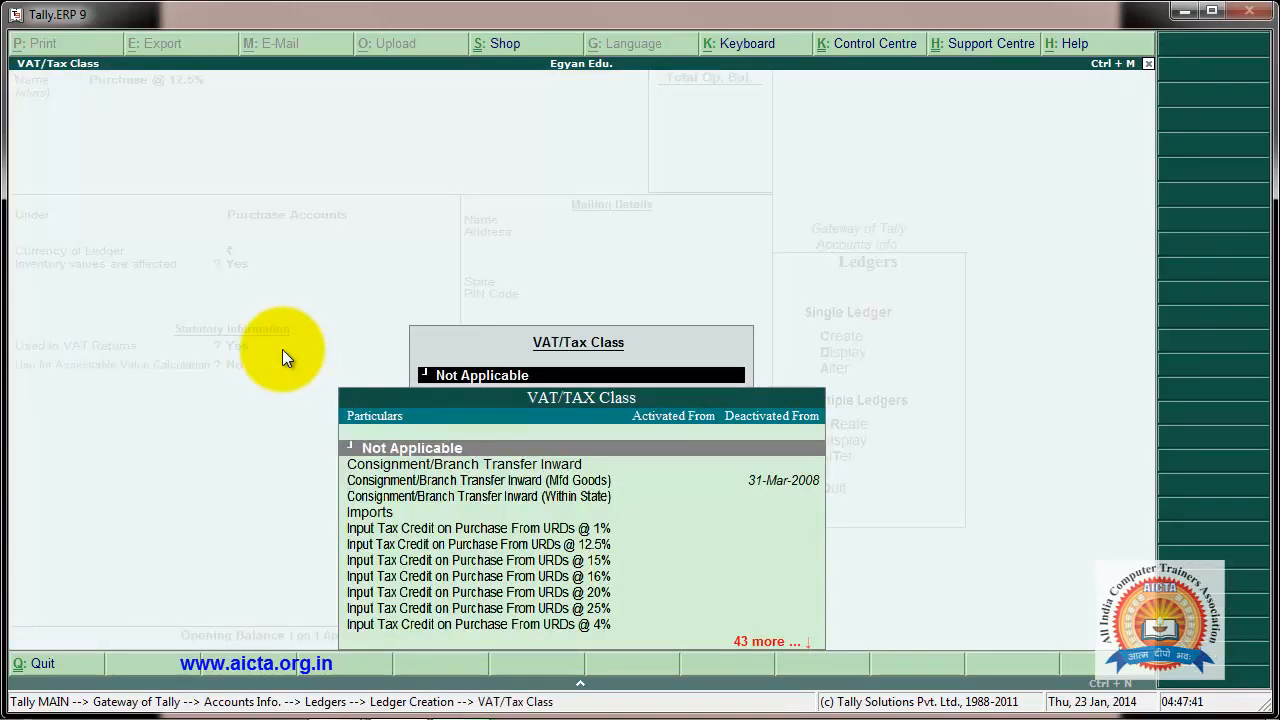
{"action": "type", "text": "P"}
{"action": "key", "text": "Down"}
{"action": "key", "text": "Down"}
{"action": "key", "text": "Down"}
{"action": "key", "text": "Down"}
{"action": "key", "text": "Down"}
{"action": "key", "text": "Down"}
{"action": "key", "text": "Down"}
{"action": "key", "text": "Down"}
{"action": "key", "text": "Down"}
{"action": "key", "text": "Down"}
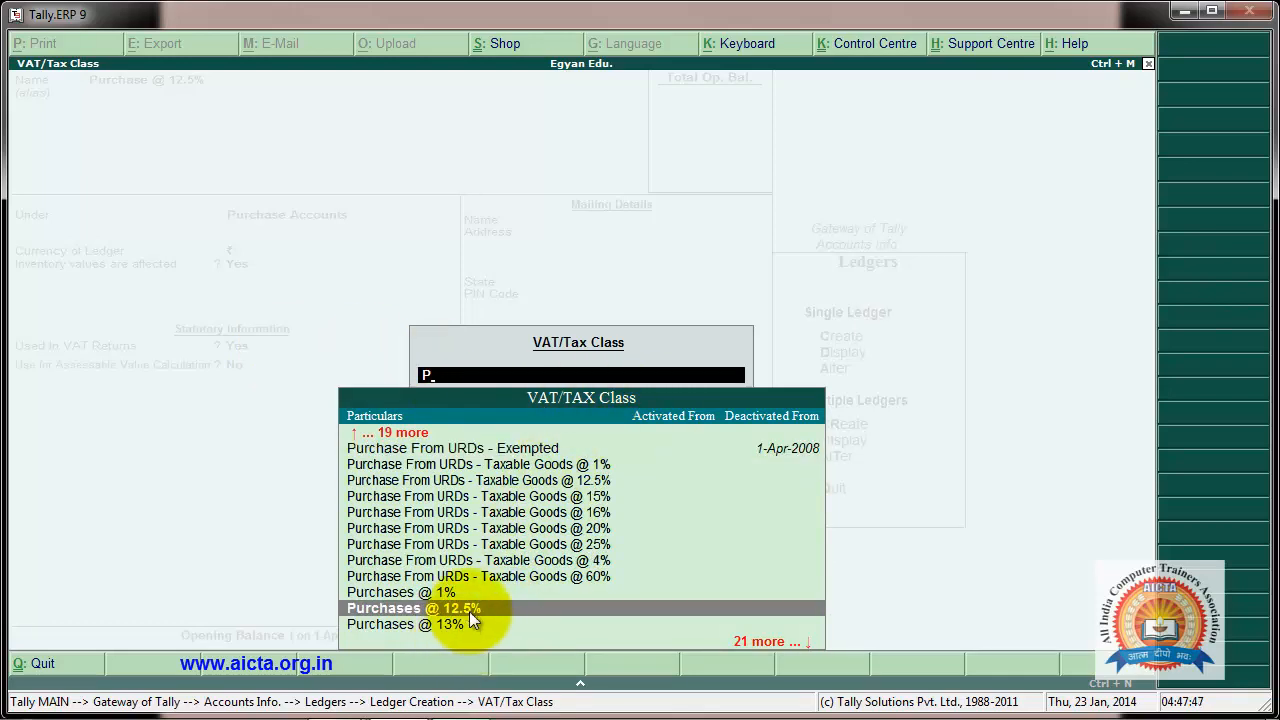
{"action": "key", "text": "Return"}
{"action": "key", "text": "Return"}
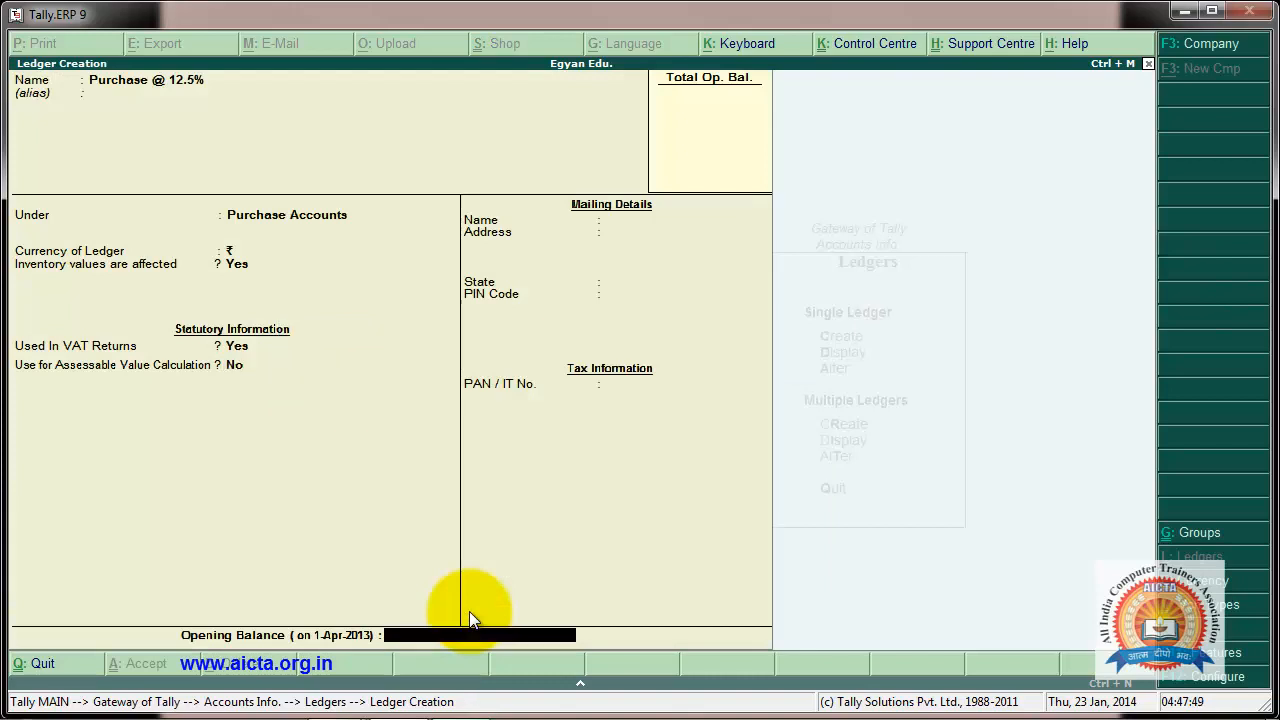
{"action": "key", "text": "Return"}
{"action": "key", "text": "Return"}
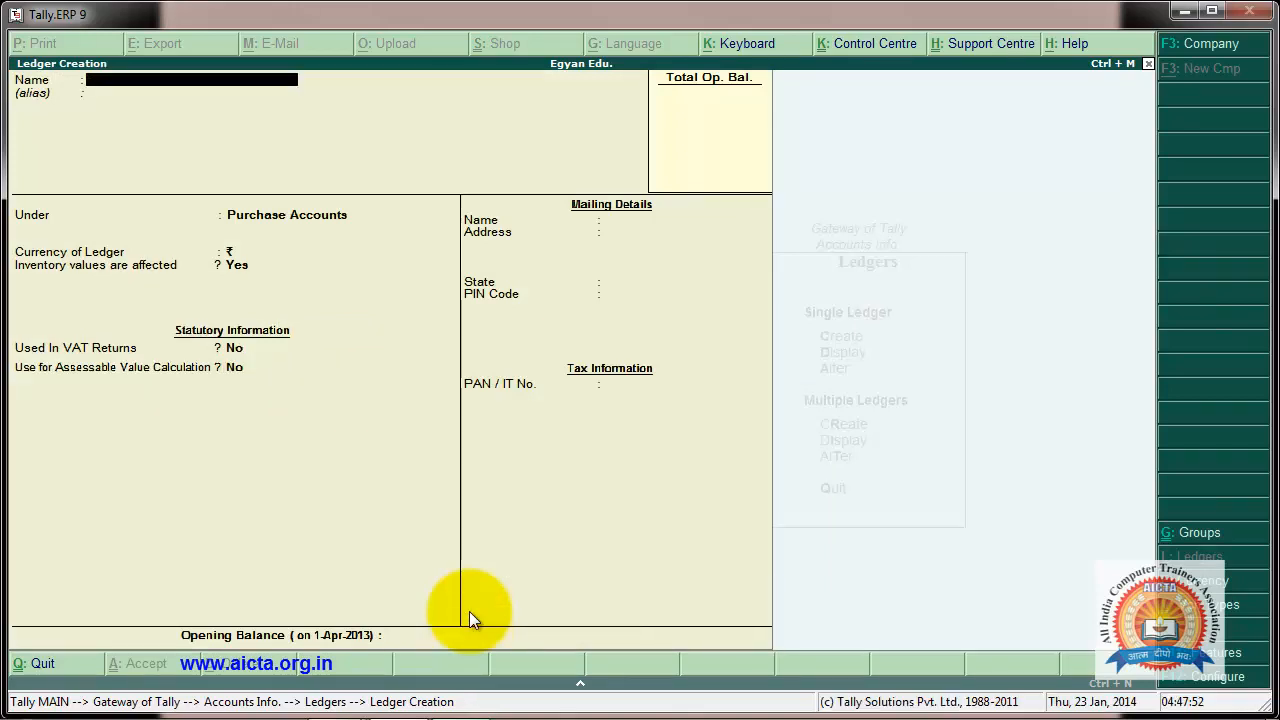
{"action": "type", "text": "Input Vat @"}
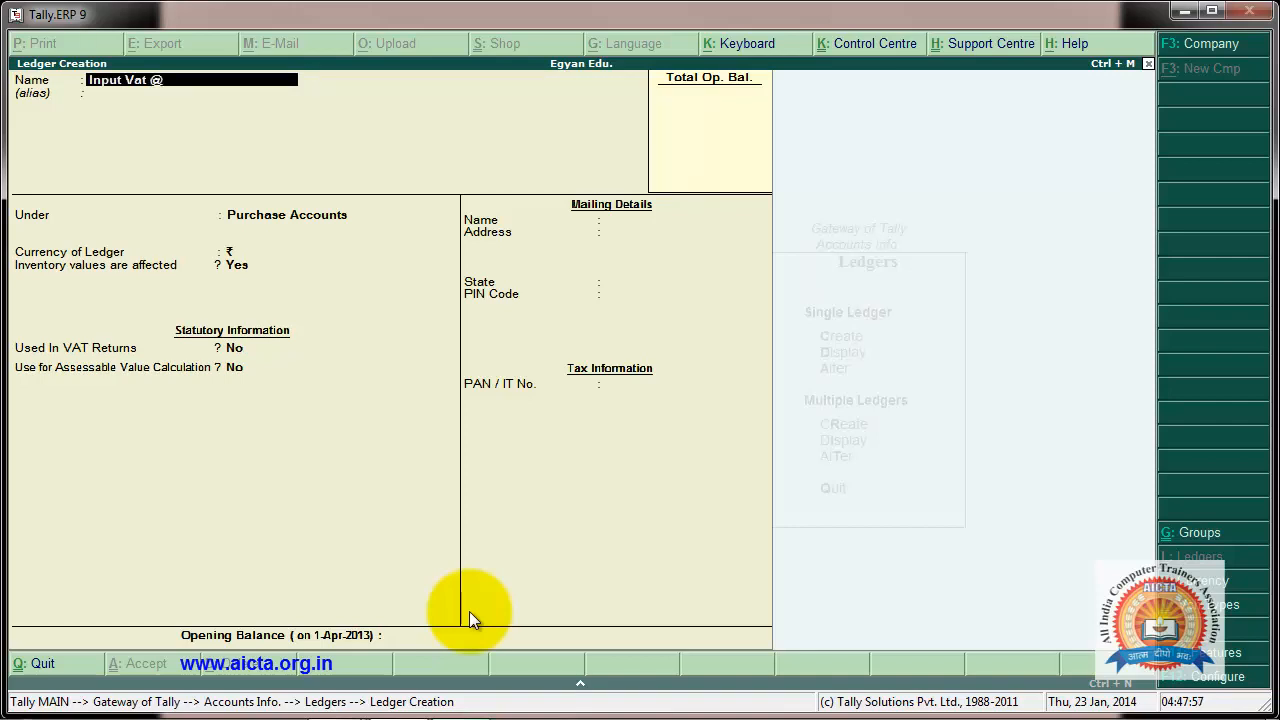
{"action": "type", "text": "12.5%"}
{"action": "key", "text": "Return"}
{"action": "key", "text": "Return"}
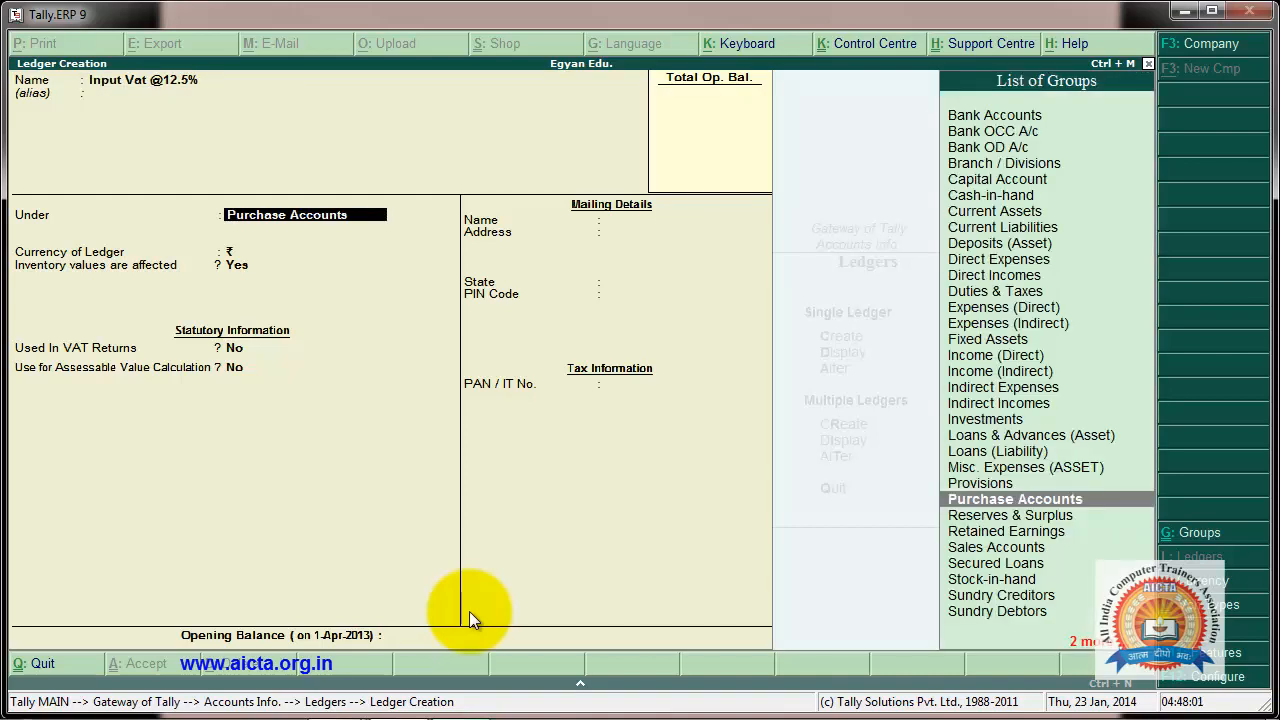
{"action": "type", "text": "D"}
{"action": "key", "text": "Down"}
{"action": "key", "text": "Down"}
{"action": "key", "text": "Down"}
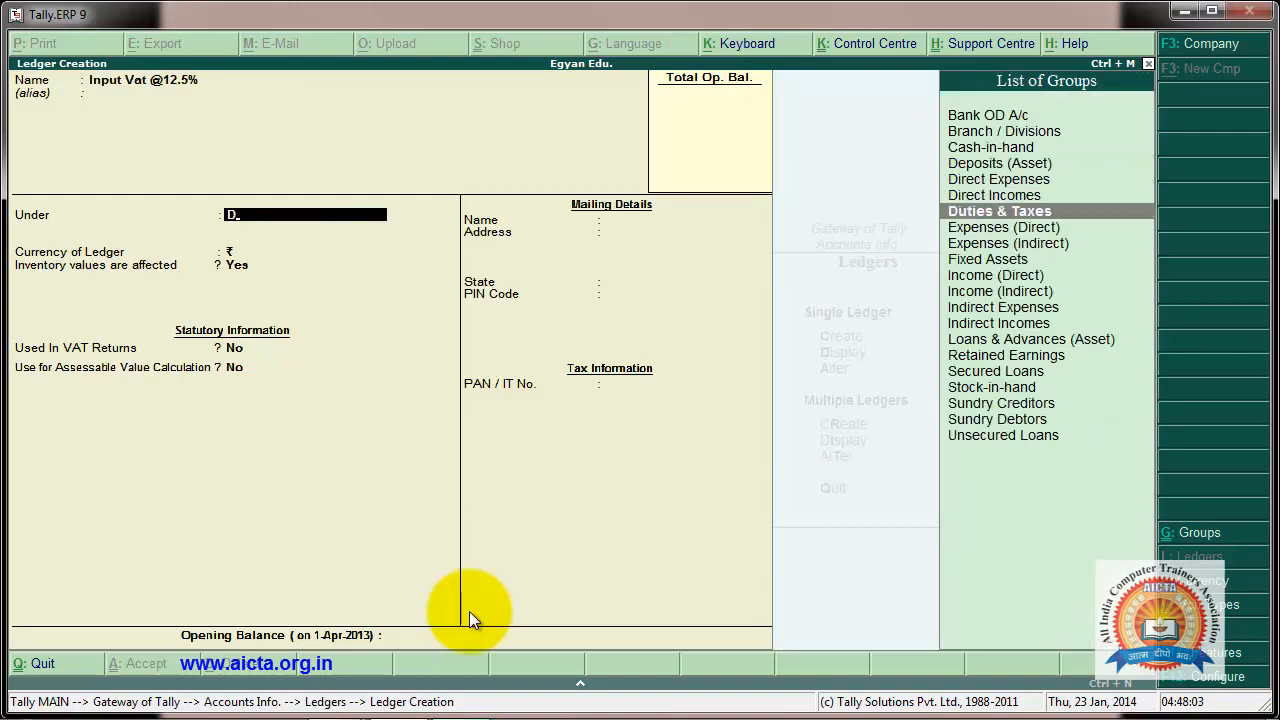
{"action": "key", "text": "Return"}
{"action": "key", "text": "Return"}
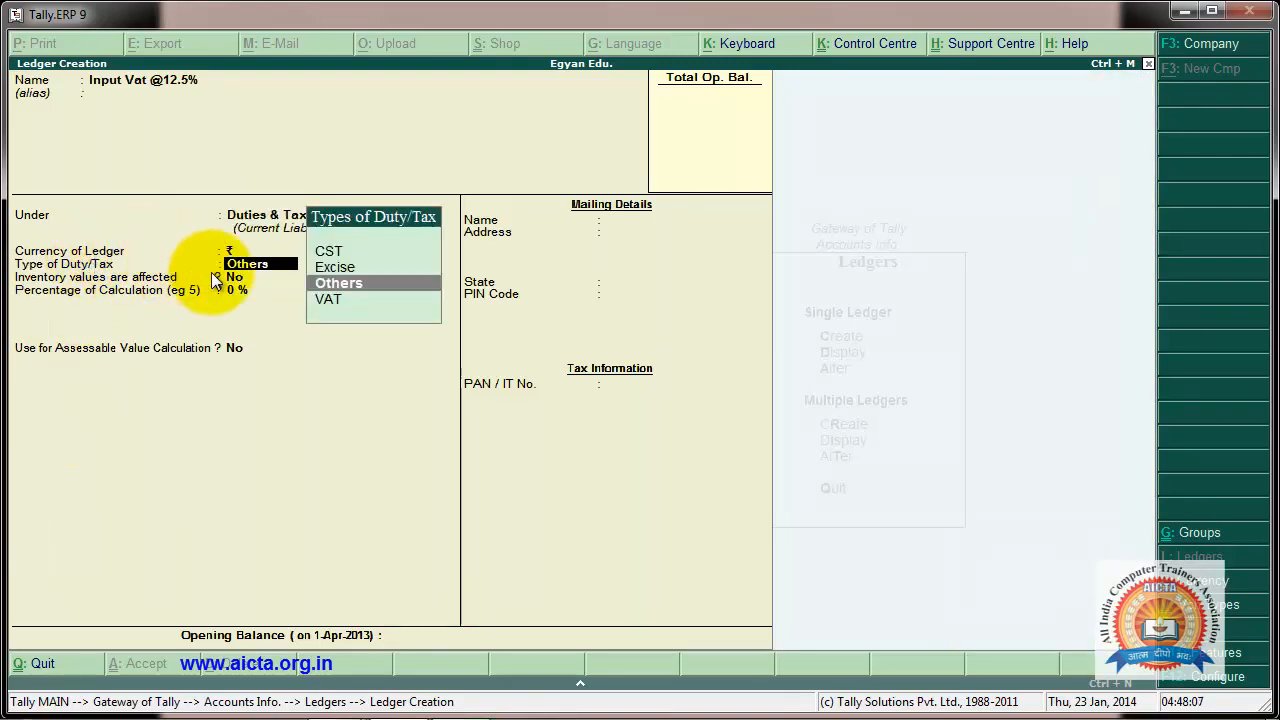
Set the ledger's type of duty/tax to VAT and its VAT sub type to Input VAT.
{"action": "key", "text": "Down"}
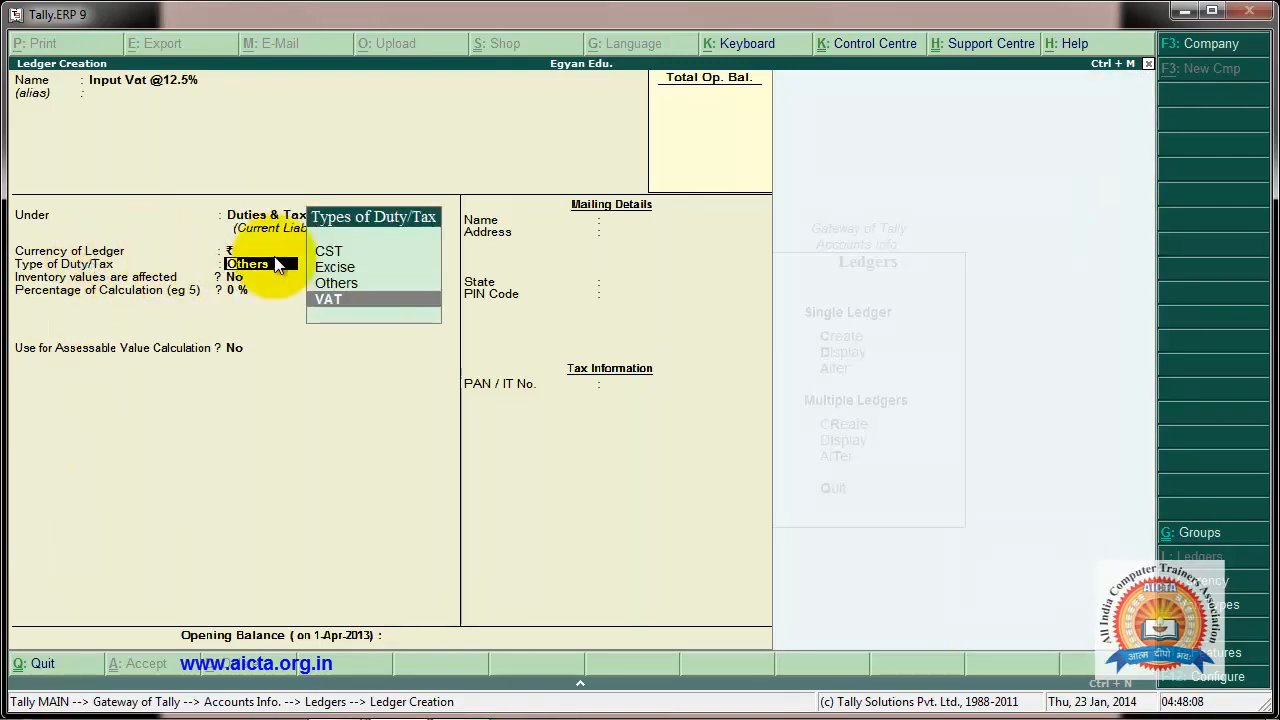
{"action": "left_click", "coordinate": [331, 303]}
{"action": "key", "text": "Down"}
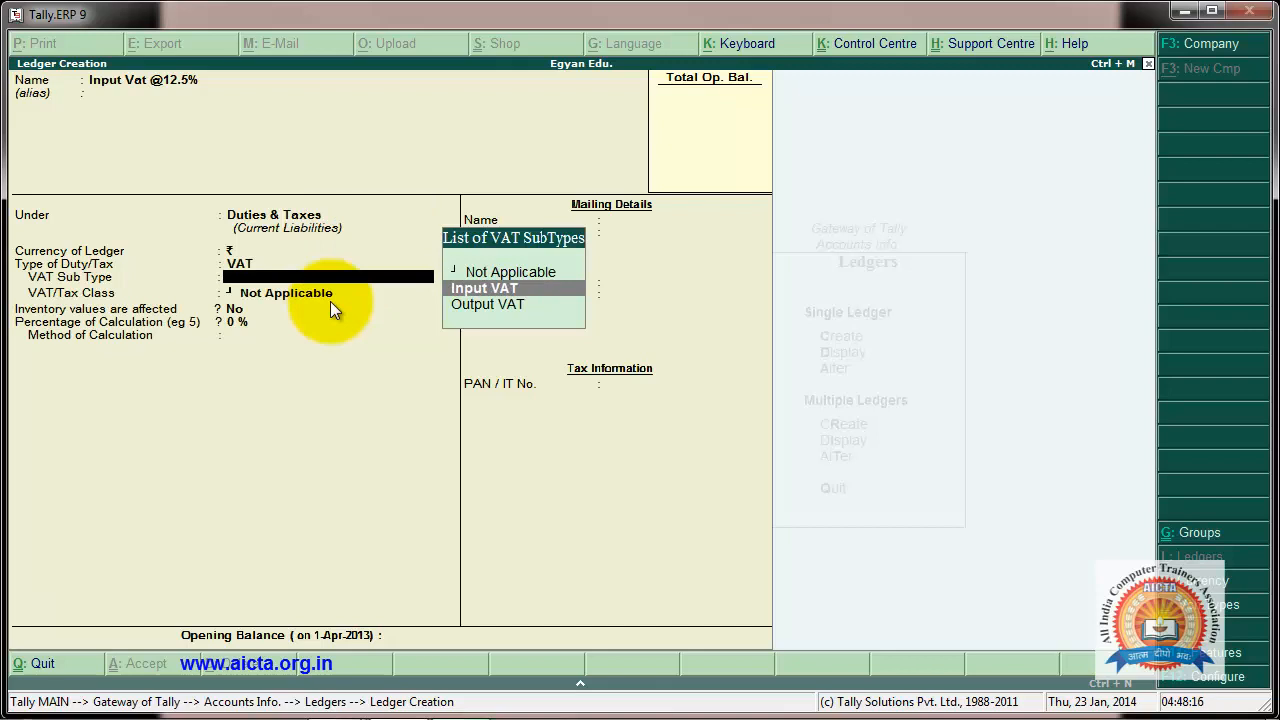
{"action": "left_click", "coordinate": [508, 287]}
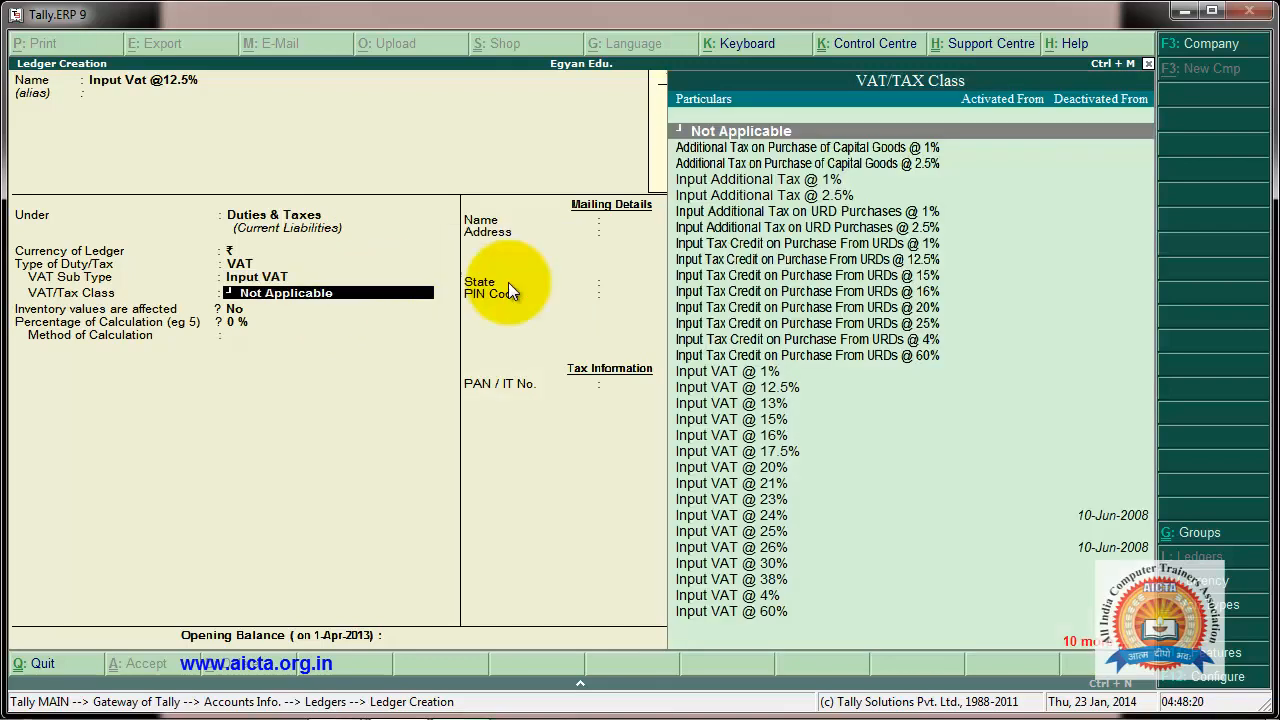
Assign the VAT/Tax class Input VAT @ 12.5% to the tax ledger.
{"action": "type", "text": "I"}
{"action": "key", "text": "Down"}
{"action": "key", "text": "Down"}
{"action": "key", "text": "Down"}
{"action": "key", "text": "Down"}
{"action": "key", "text": "Down"}
{"action": "key", "text": "Down"}
{"action": "key", "text": "Down"}
{"action": "key", "text": "Down"}
{"action": "key", "text": "Down"}
{"action": "key", "text": "Down"}
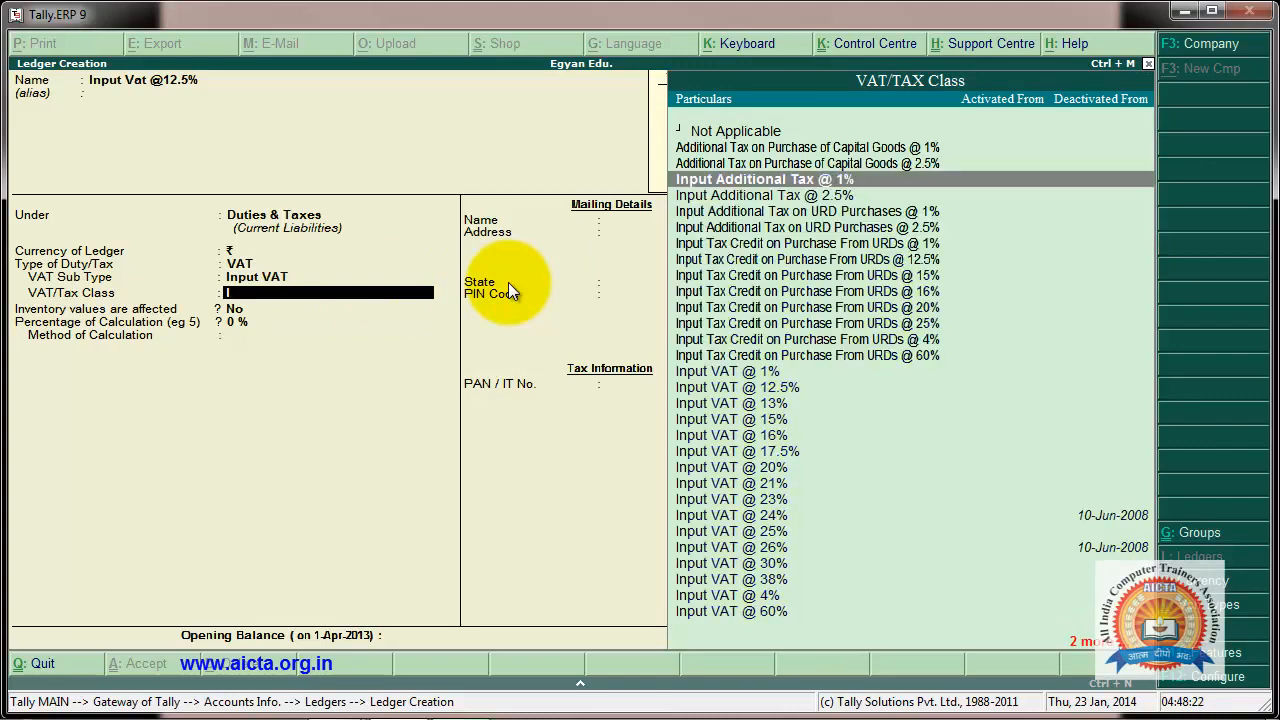
{"action": "key", "text": "Down"}
{"action": "key", "text": "Down"}
{"action": "key", "text": "Down"}
{"action": "key", "text": "Down"}
{"action": "key", "text": "Down"}
{"action": "key", "text": "Up"}
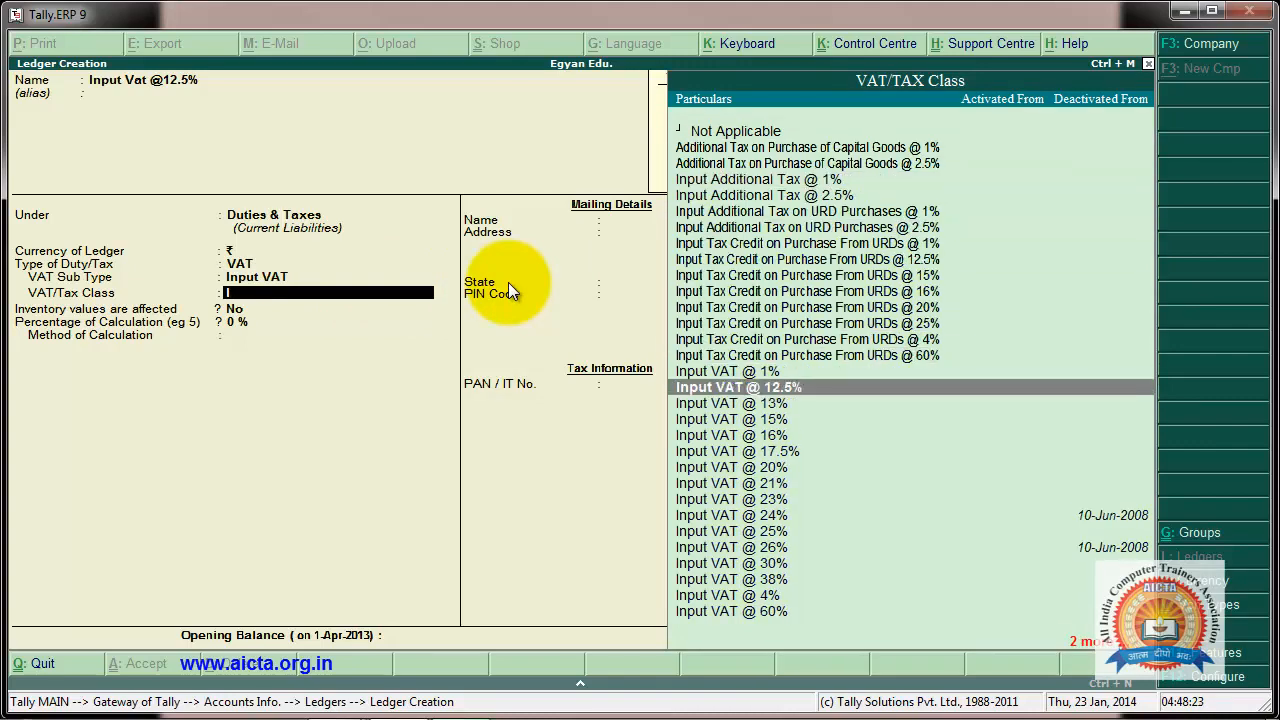
{"action": "key", "text": "Return"}
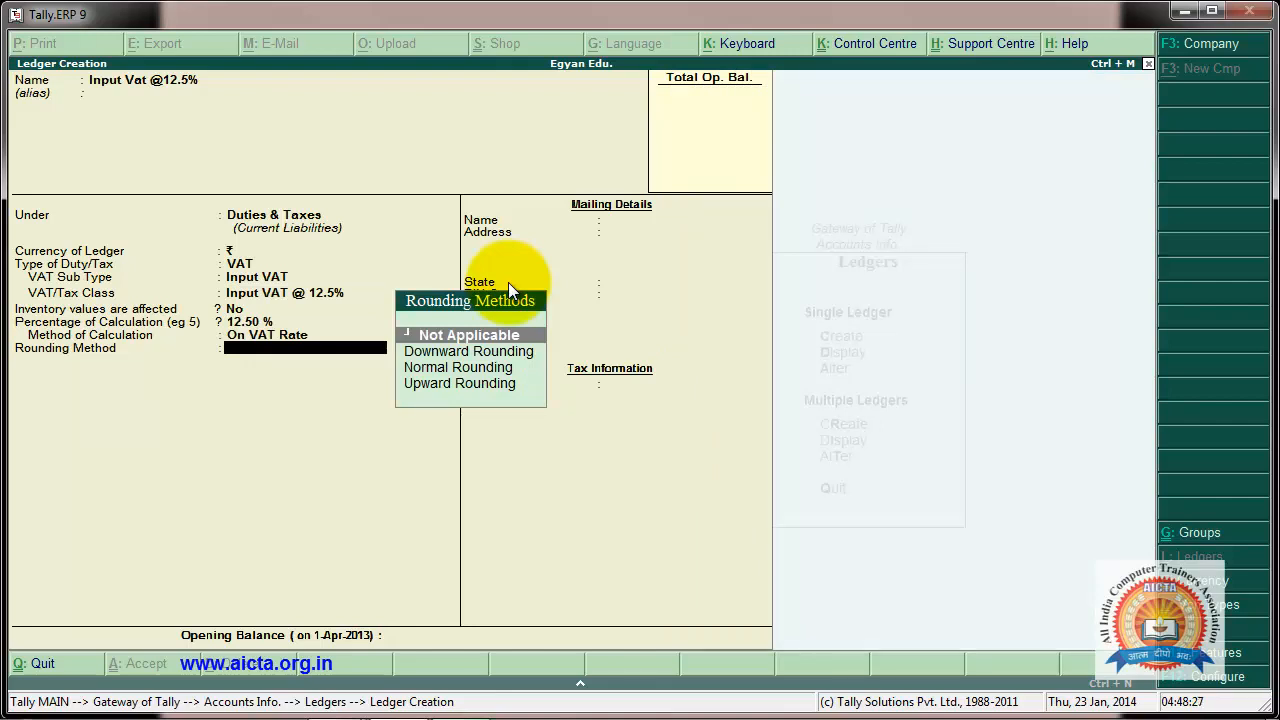
{"action": "key", "text": "Down"}
{"action": "key", "text": "Down"}
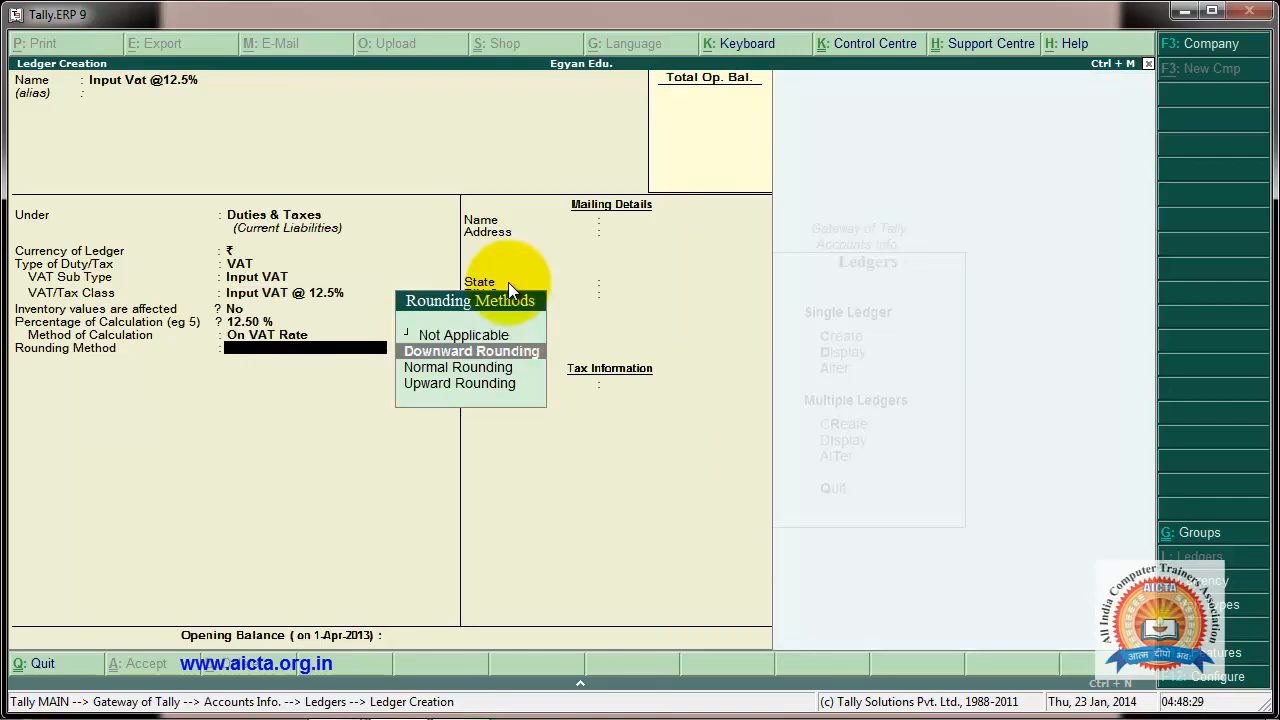
{"action": "key", "text": "Return"}
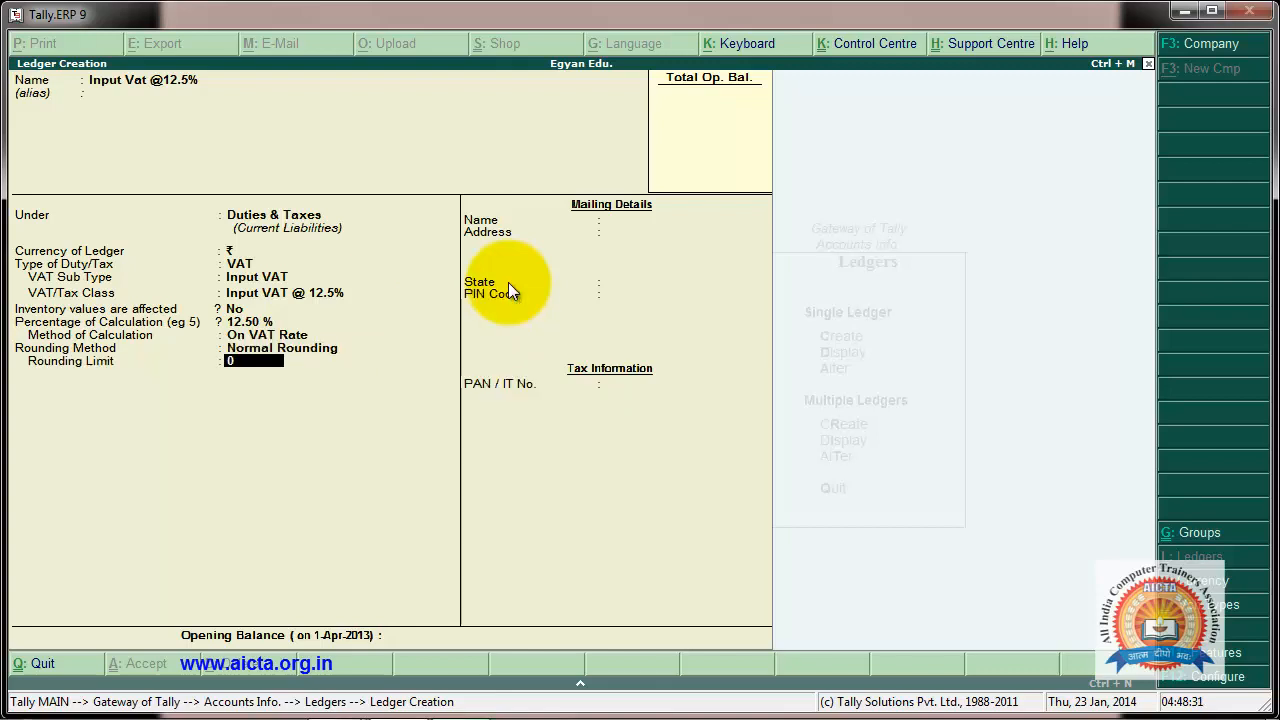
{"action": "key", "text": "Return"}
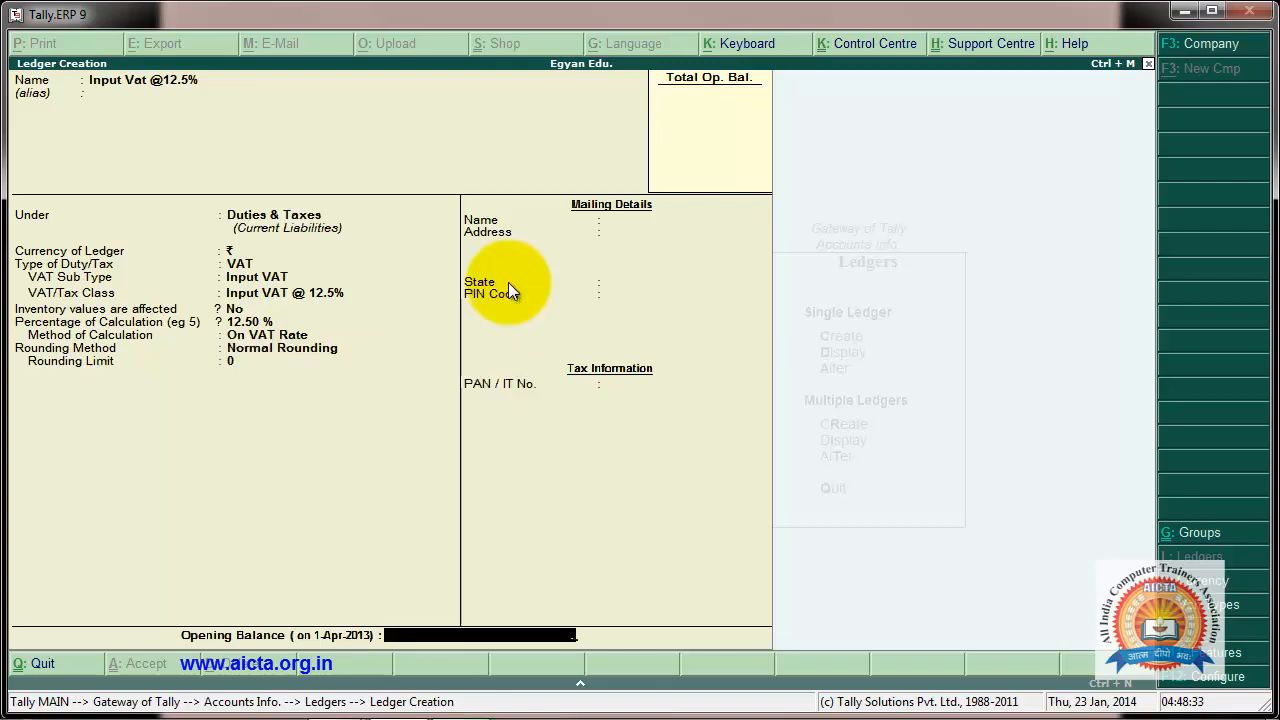
{"action": "key", "text": "Return"}
{"action": "key", "text": "Return"}
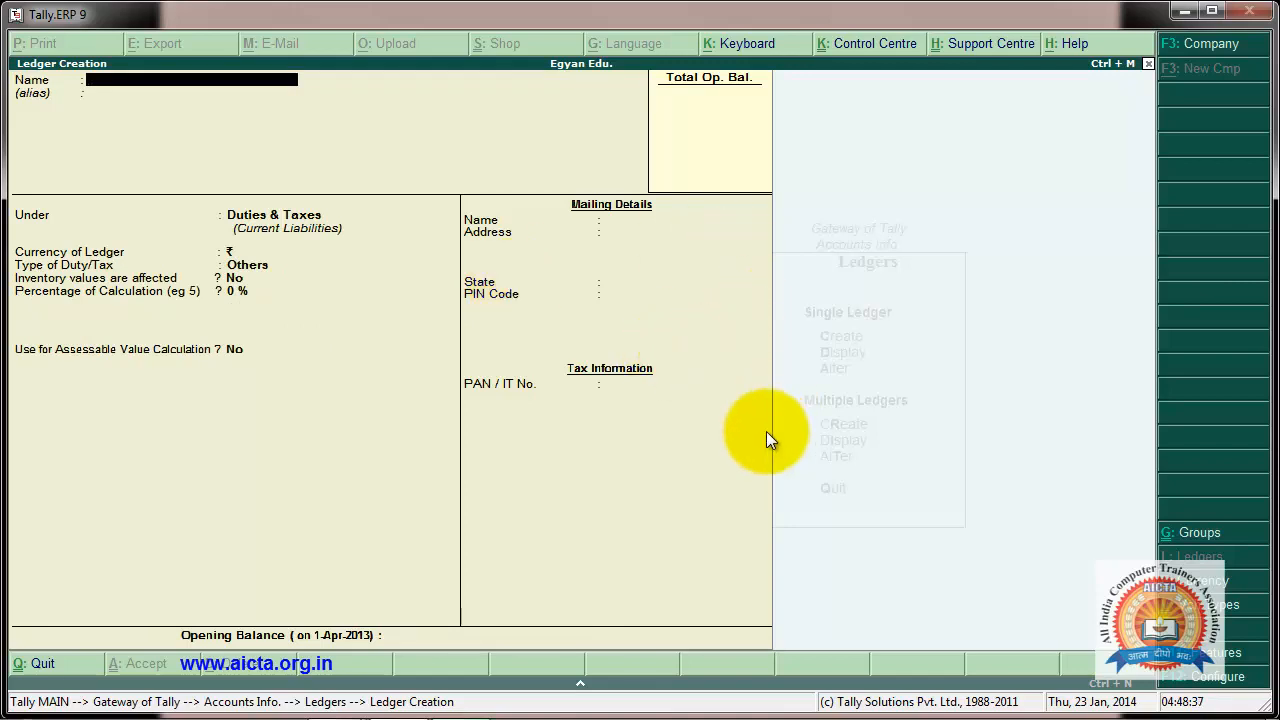
Leave ledger creation and open the Stock Items options within the inventory masters.
{"action": "key", "text": "Escape"}
{"action": "key", "text": "Return"}
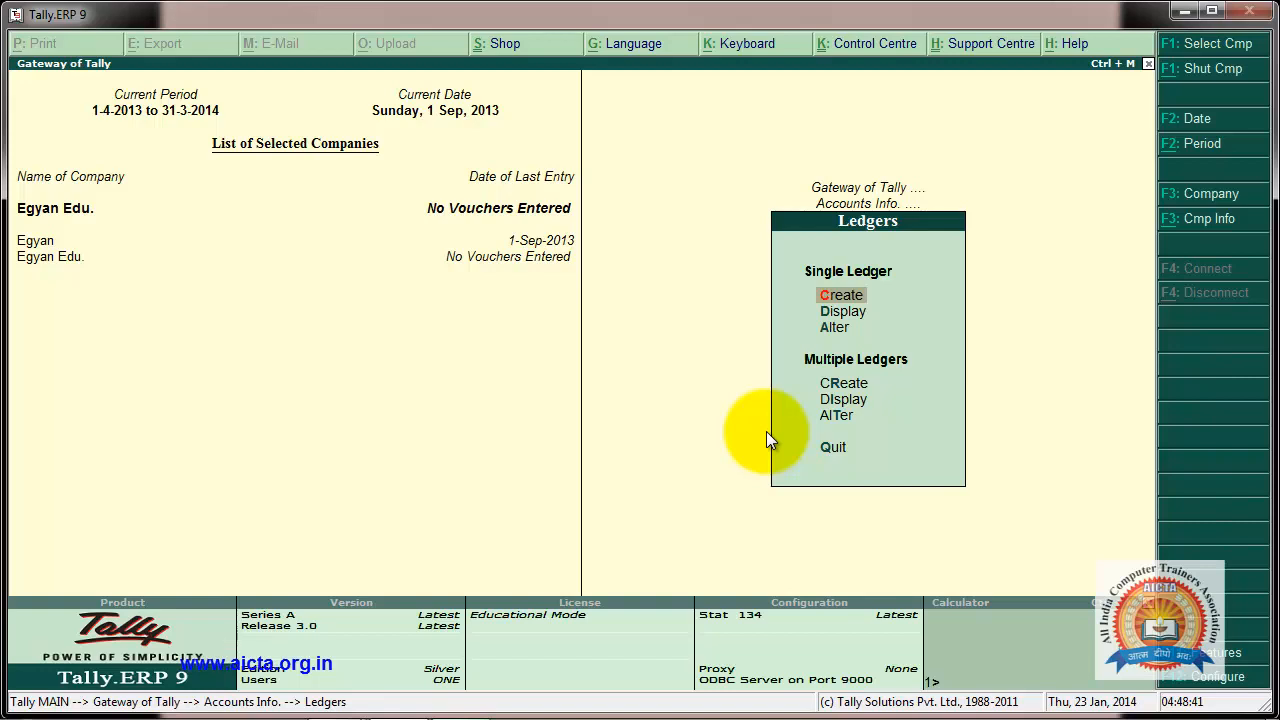
{"action": "key", "text": "Escape"}
{"action": "key", "text": "Escape"}
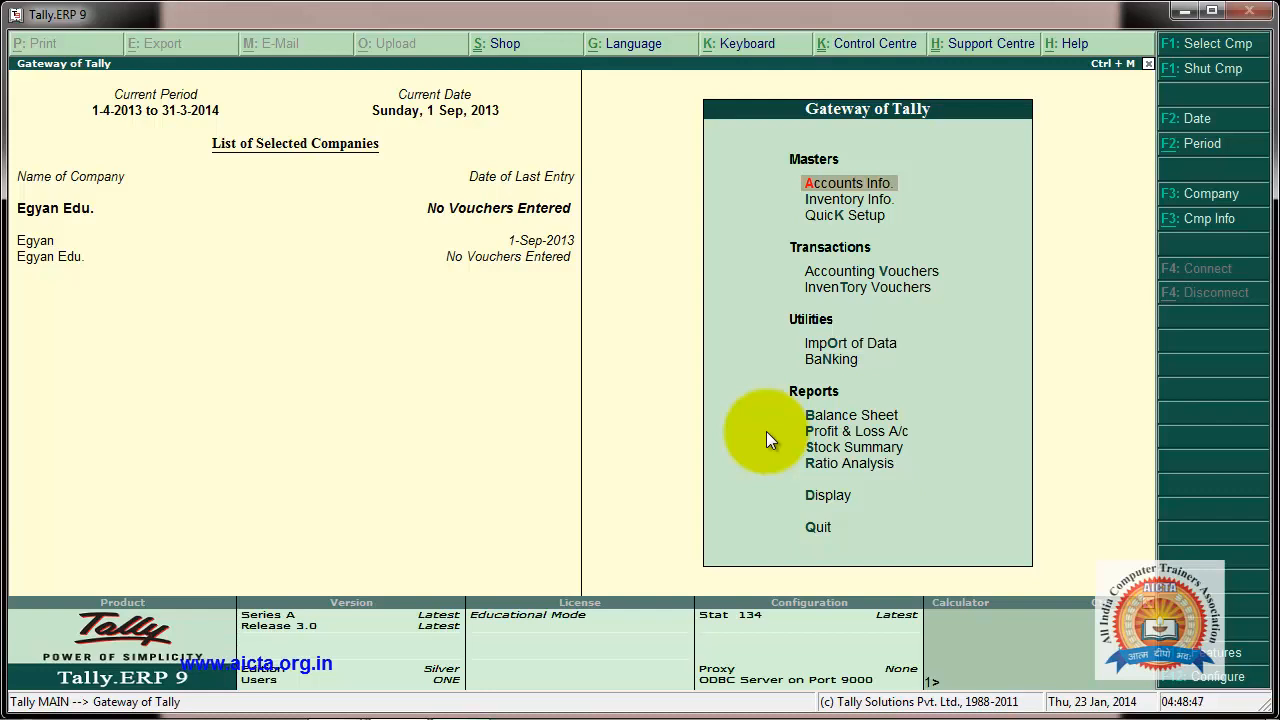
{"action": "key", "text": "Down"}
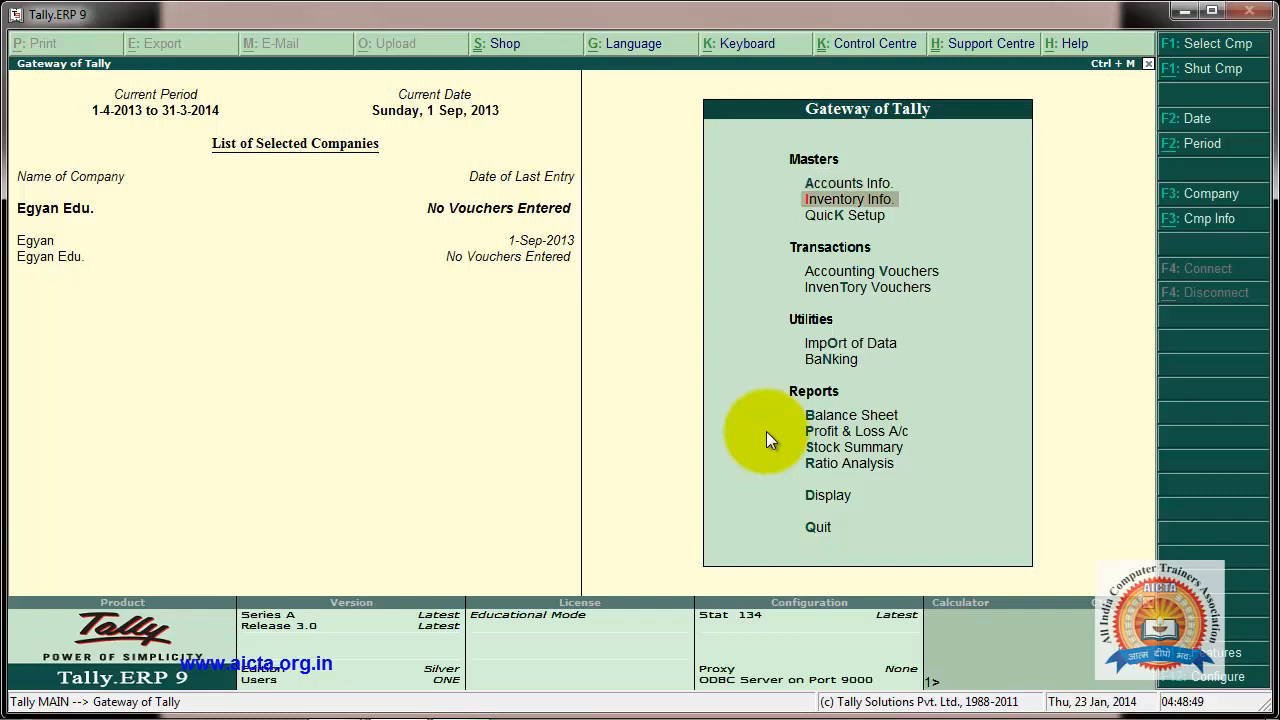
{"action": "key", "text": "Return"}
{"action": "key", "text": "Down"}
{"action": "key", "text": "Down"}
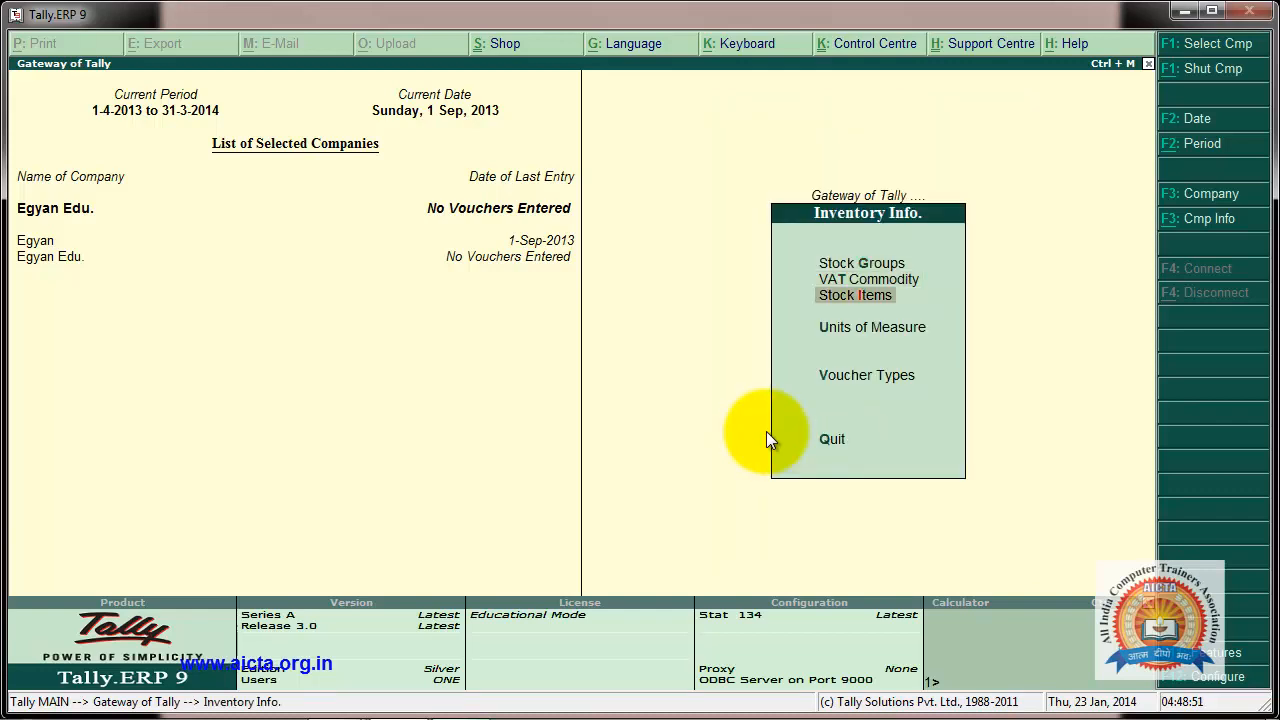
{"action": "key", "text": "Return"}
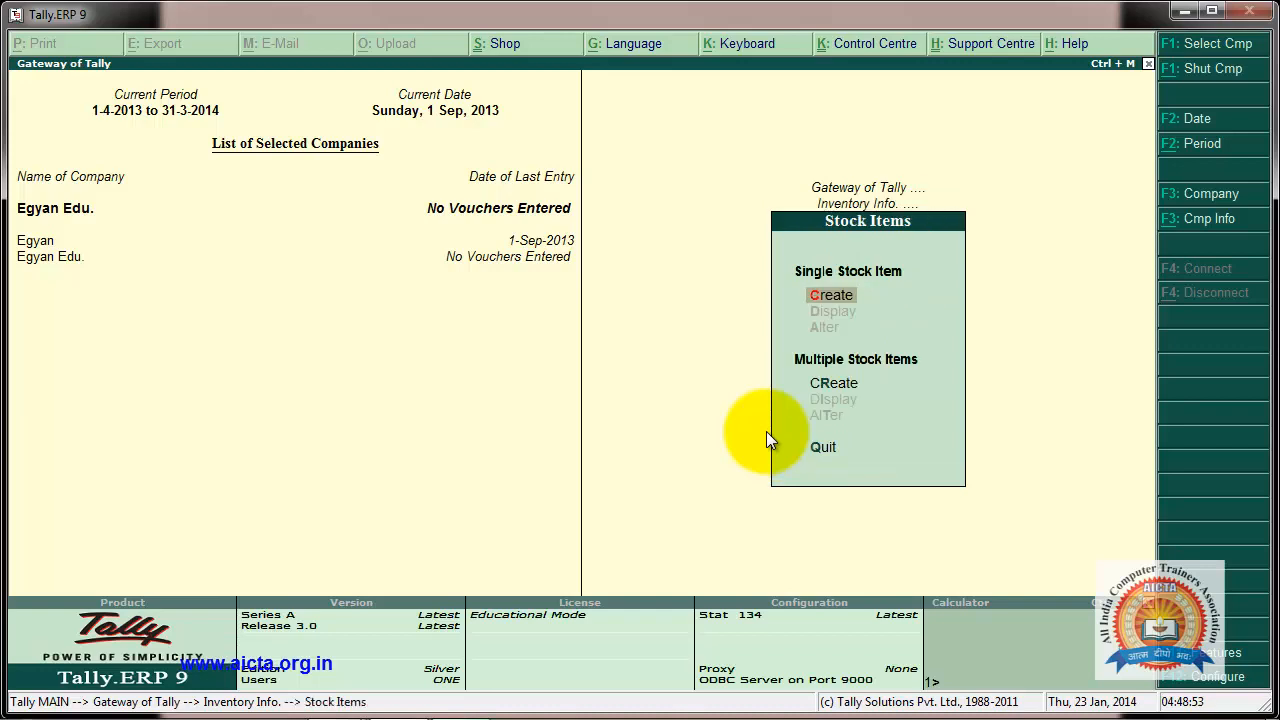
Start creating a single stock item named Keyboard without an alias.
{"action": "left_click", "coordinate": [833, 295]}
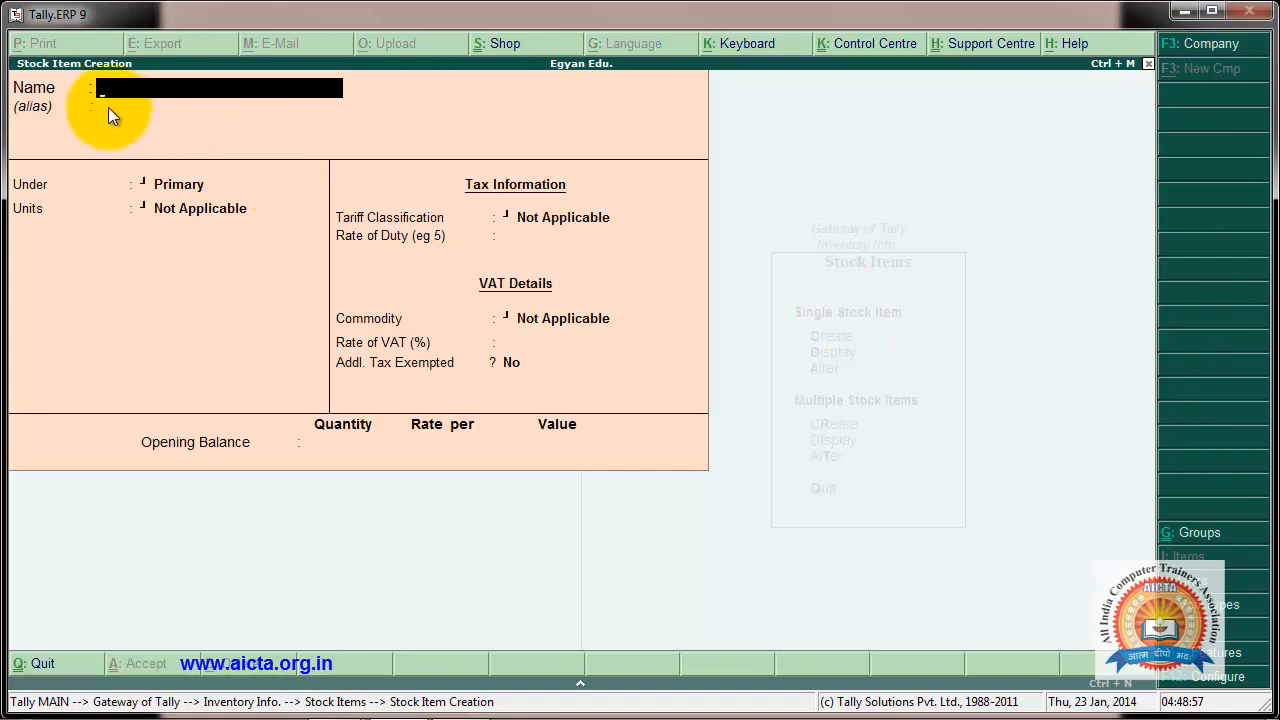
{"action": "type", "text": "Key"}
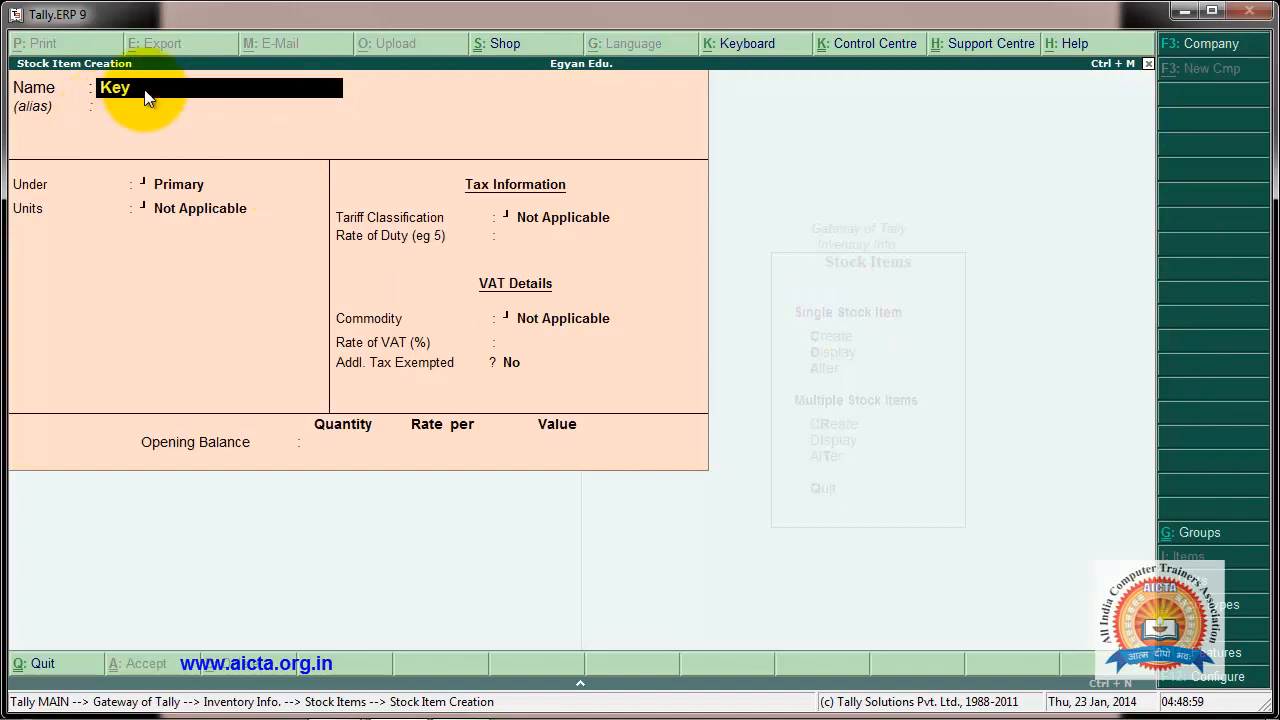
{"action": "type", "text": "board"}
{"action": "key", "text": "Return"}
{"action": "key", "text": "Return"}
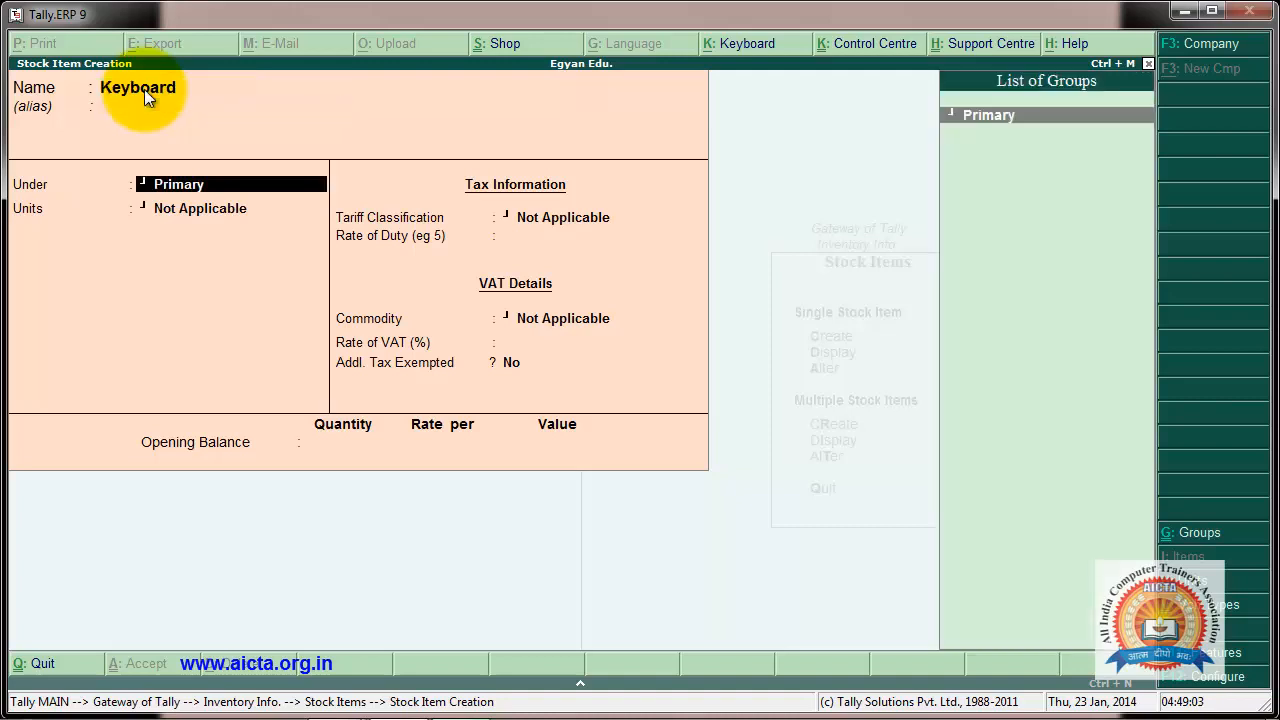
Create a stock group Electronic under Primary, with quantities not added, and place the Keyboard item under it.
{"action": "key", "text": "alt+c"}
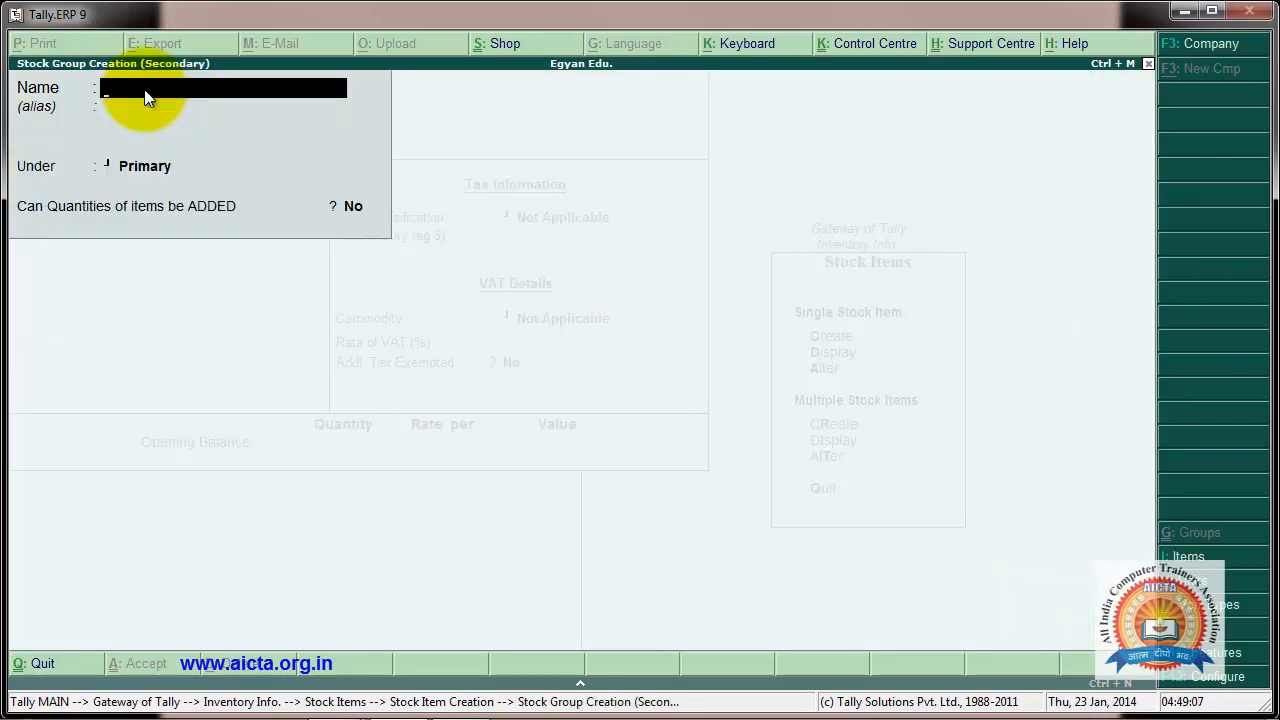
{"action": "type", "text": "Electronic"}
{"action": "key", "text": "Return"}
{"action": "key", "text": "Return"}
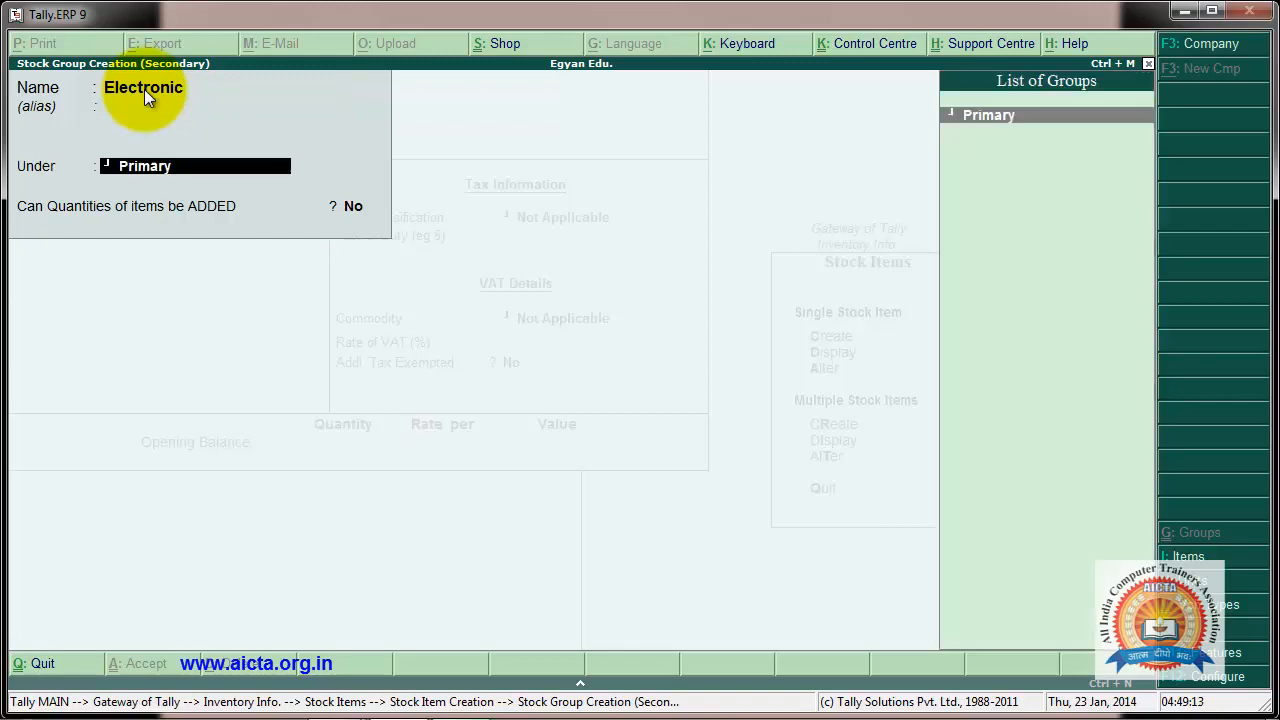
{"action": "key", "text": "Return"}
{"action": "key", "text": "Return"}
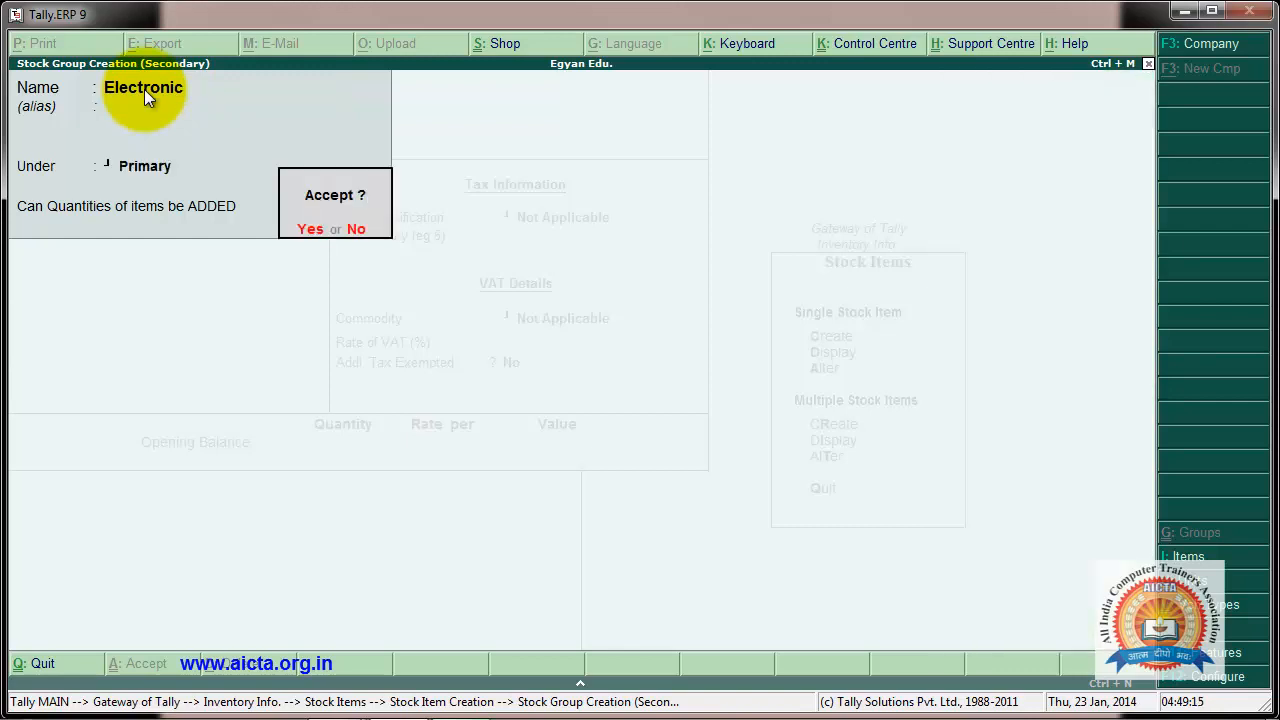
{"action": "key", "text": "Return"}
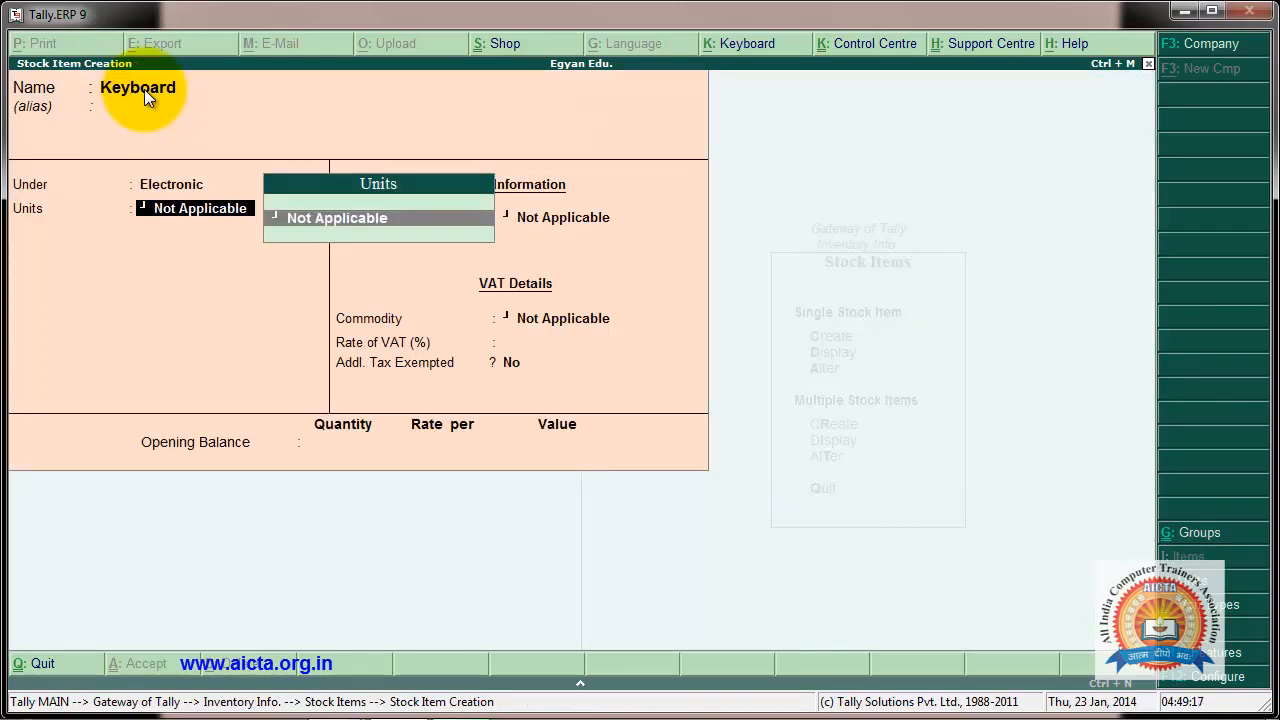
Create a simple unit with symbol no, formal name Number of PCS and 0 decimal places for the Keyboard item.
{"action": "key", "text": "alt+c"}
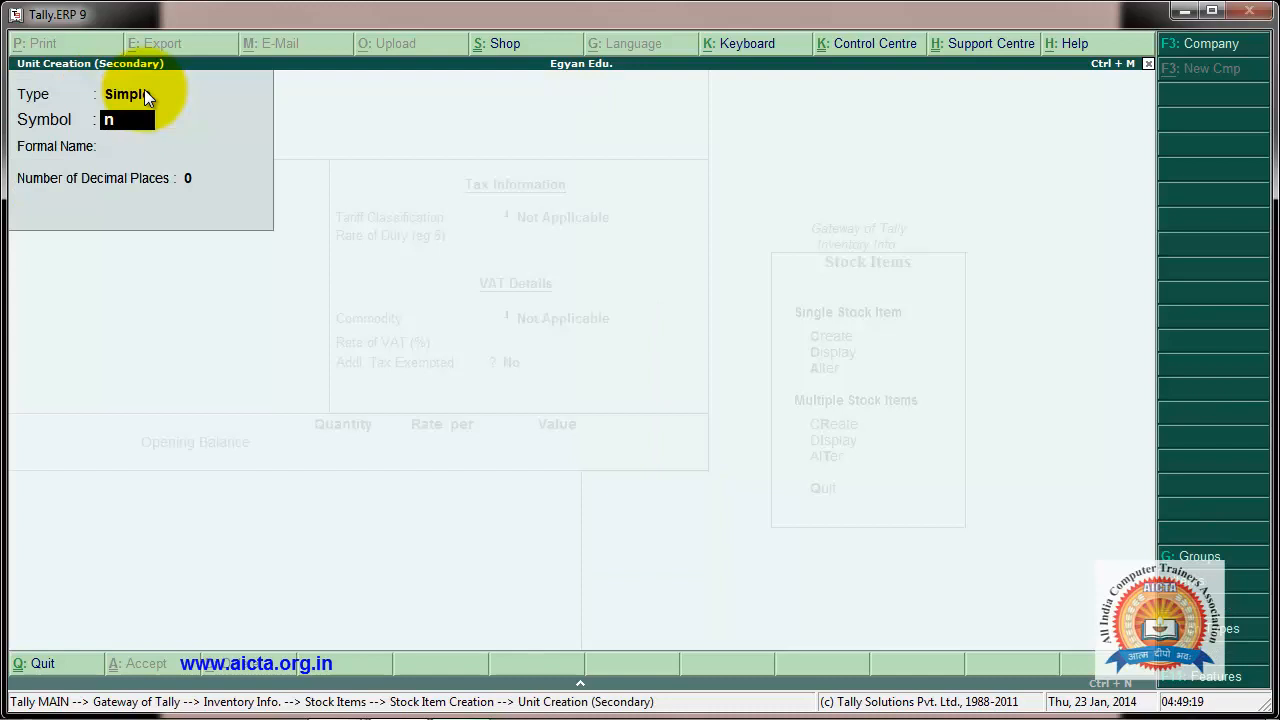
{"action": "key", "text": "Return"}
{"action": "type", "text": "N"}
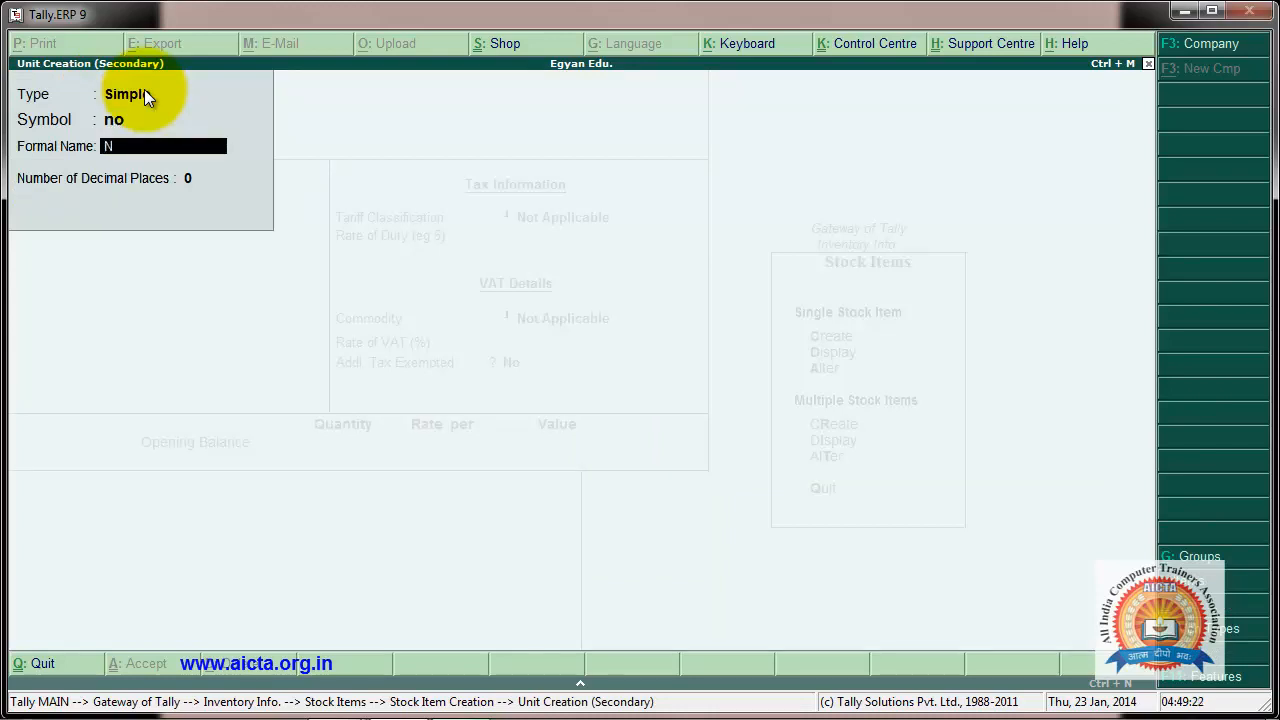
{"action": "type", "text": "umber of PCS"}
{"action": "key", "text": "Return"}
{"action": "key", "text": "Return"}
{"action": "key", "text": "Return"}
Keep the tariff classification and VAT commodity Not Applicable, and save the Keyboard item without an opening balance.
{"action": "key", "text": "Return"}
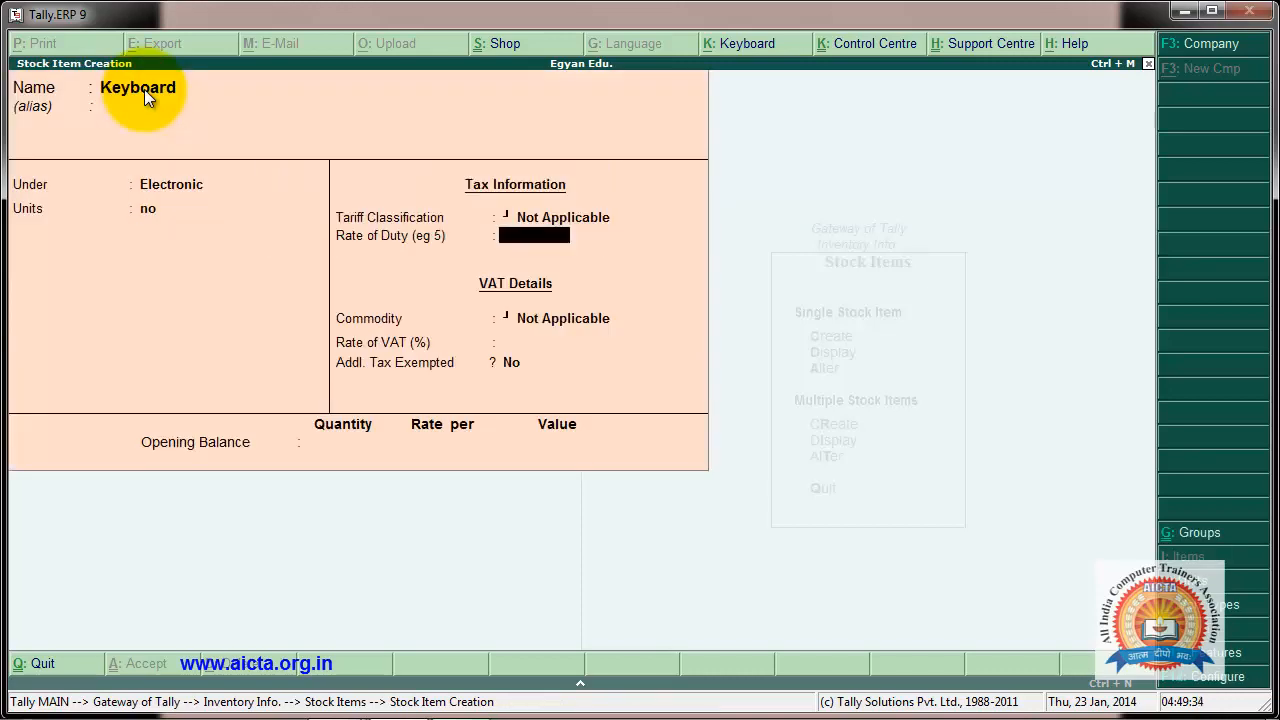
{"action": "key", "text": "Return"}
{"action": "key", "text": "Return"}
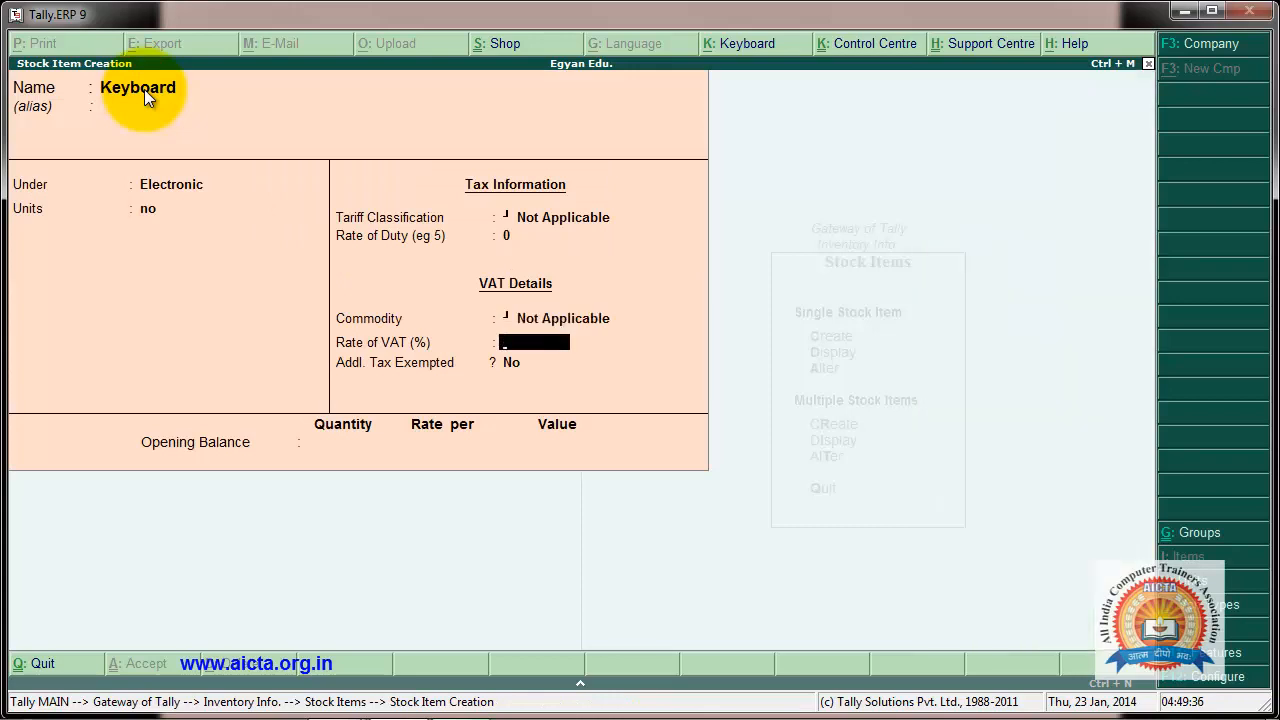
{"action": "key", "text": "Return"}
{"action": "key", "text": "Return"}
{"action": "key", "text": "Return"}
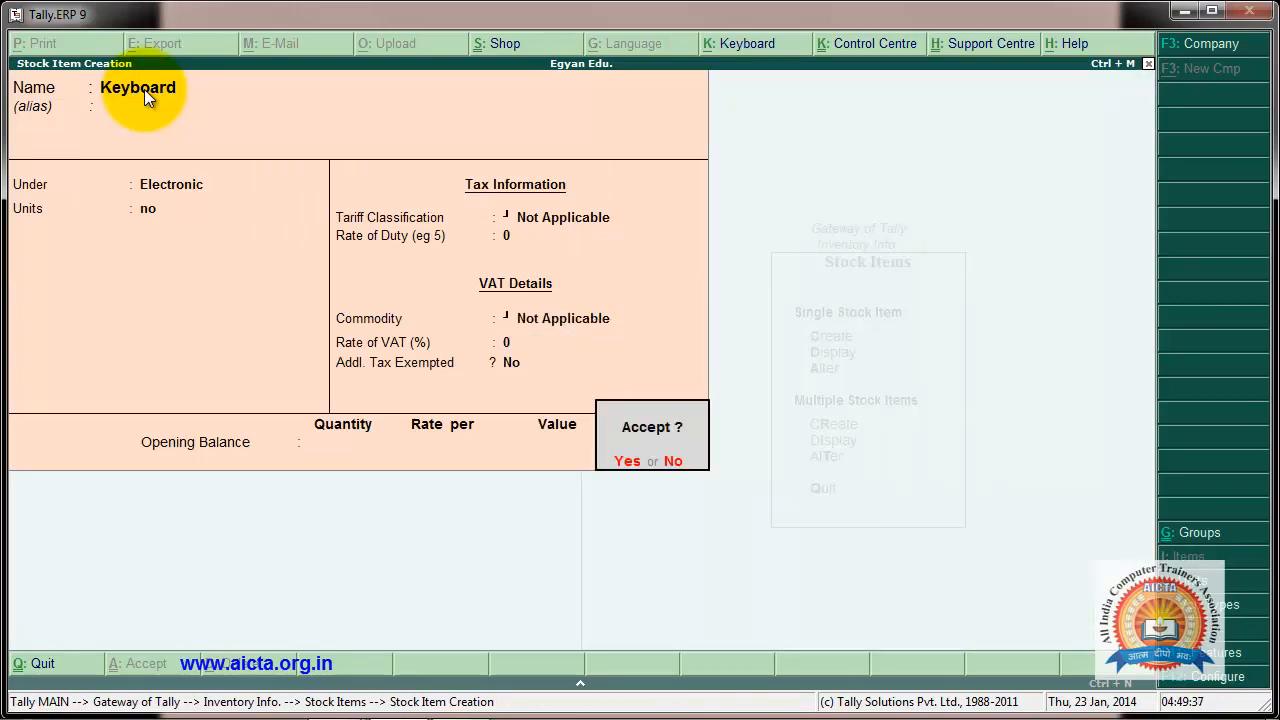
{"action": "key", "text": "Return"}
Leave the inventory masters and start a new purchase voucher among the accounting vouchers.
{"action": "key", "text": "Escape"}
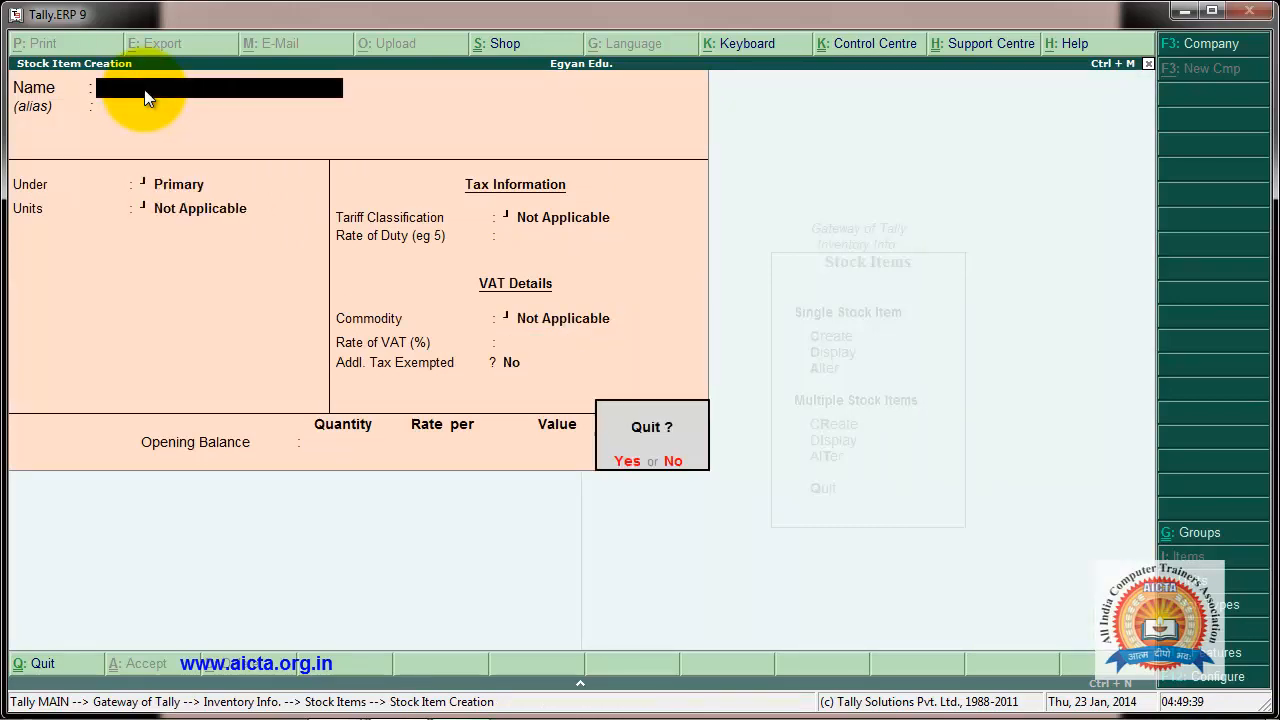
{"action": "key", "text": "Return"}
{"action": "key", "text": "Escape"}
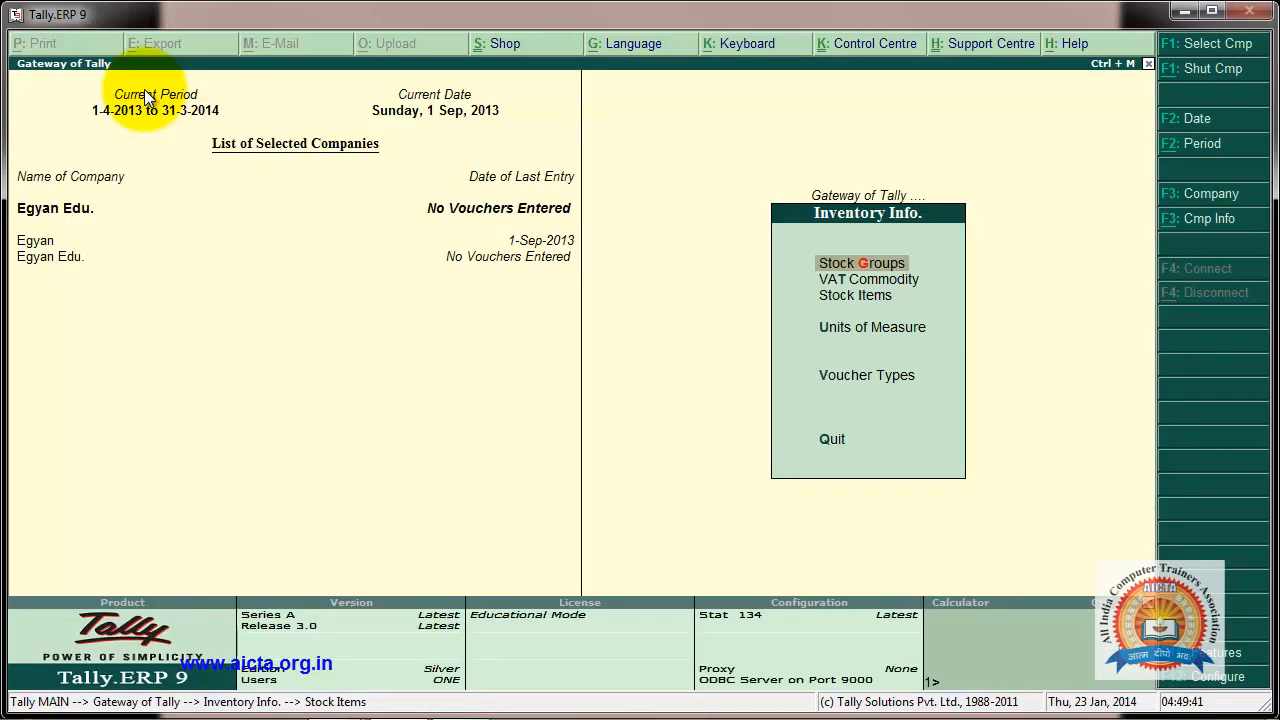
{"action": "key", "text": "Escape"}
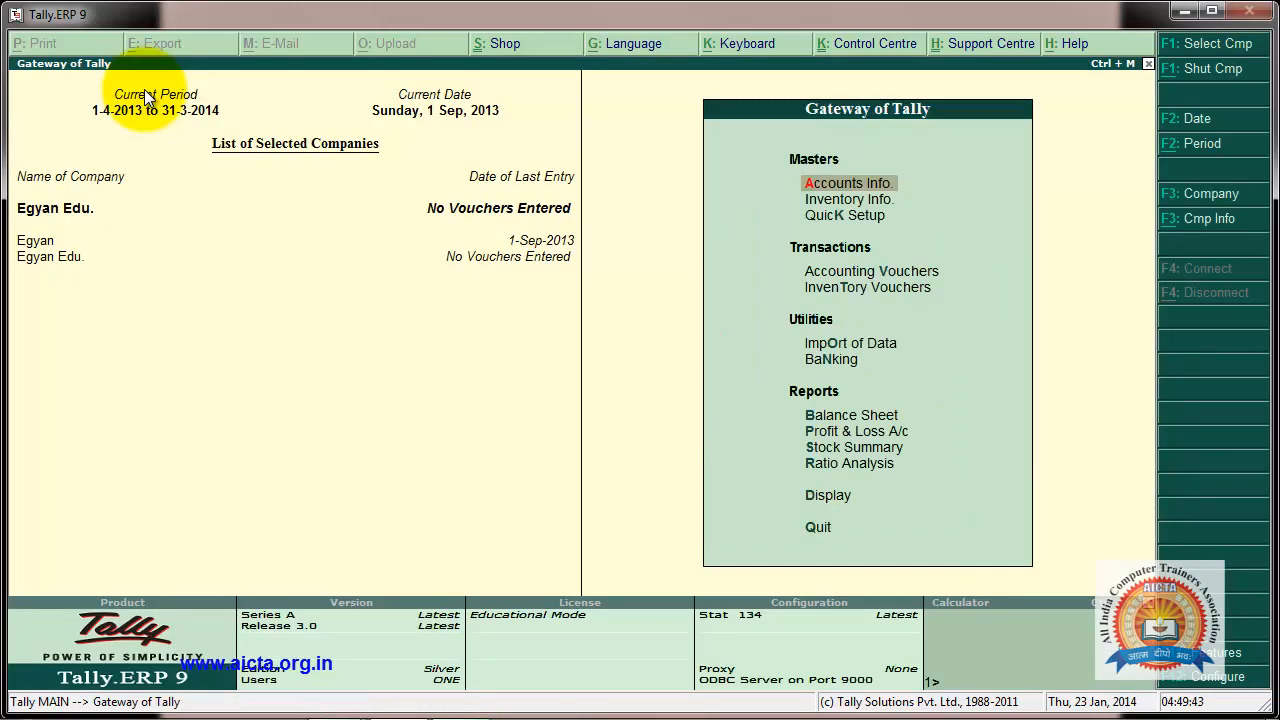
{"action": "key", "text": "Down"}
{"action": "key", "text": "Down"}
{"action": "key", "text": "Down"}
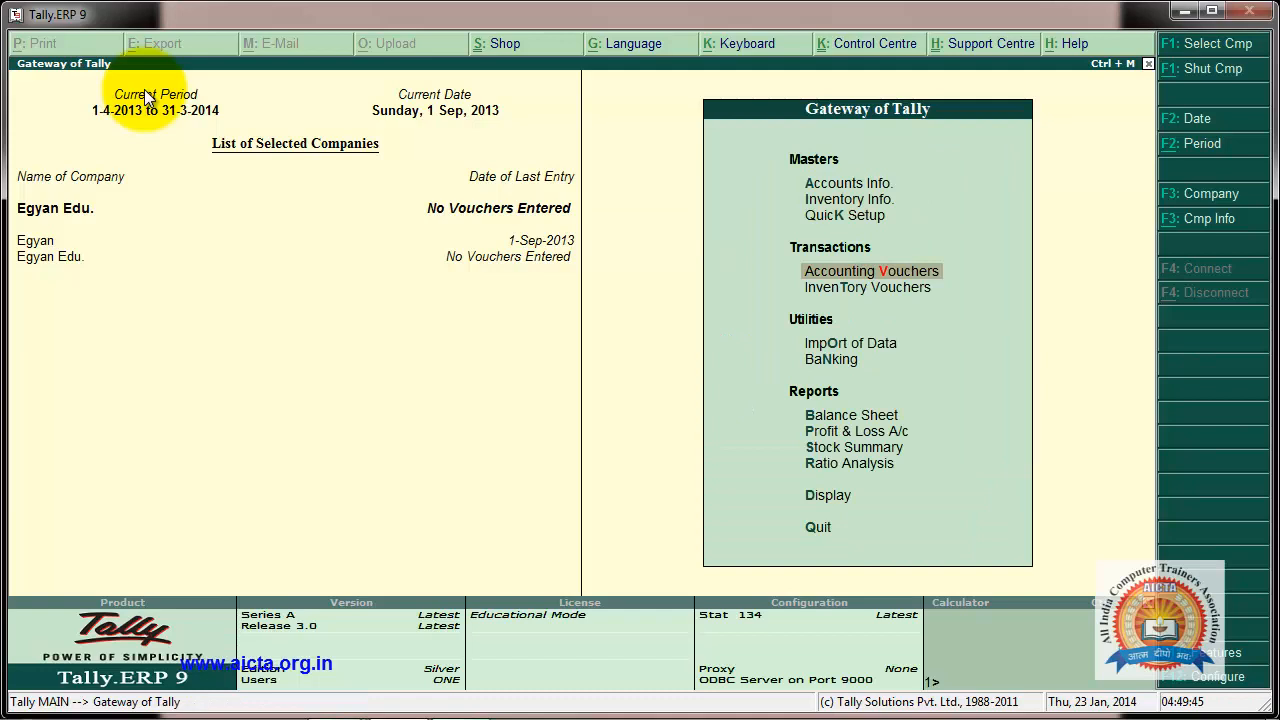
{"action": "key", "text": "Return"}
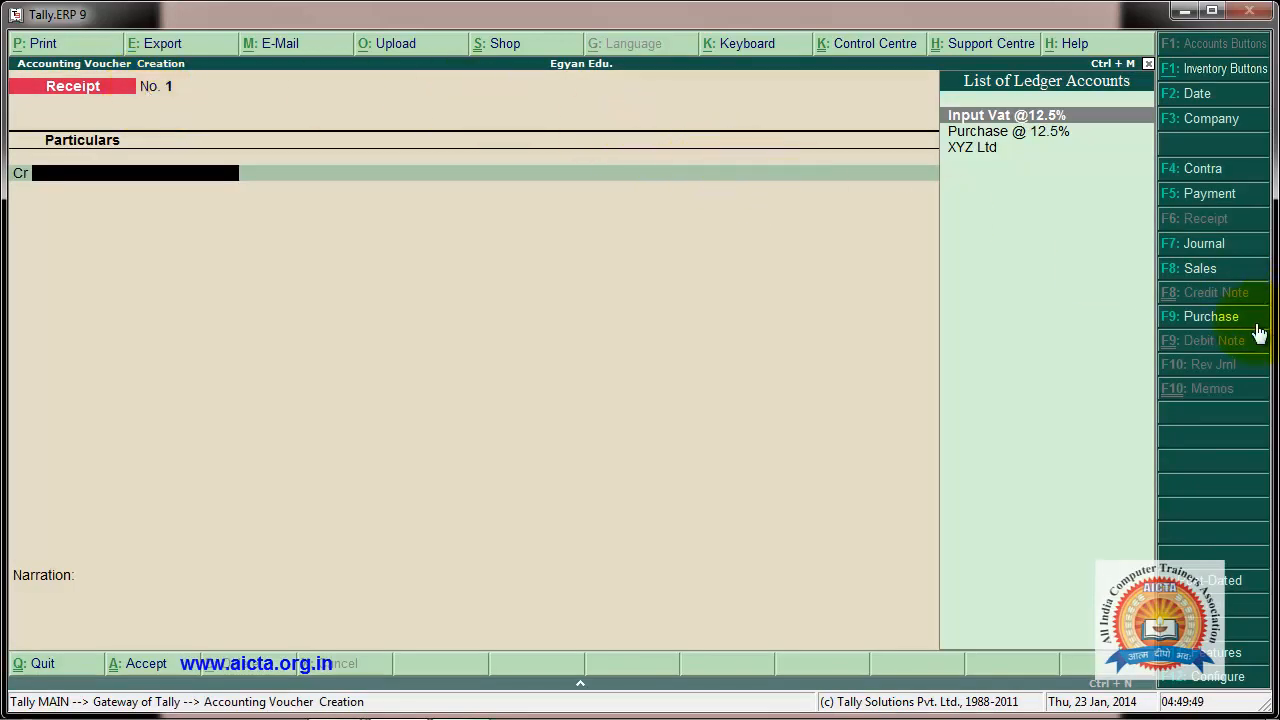
{"action": "left_click", "coordinate": [1204, 322]}
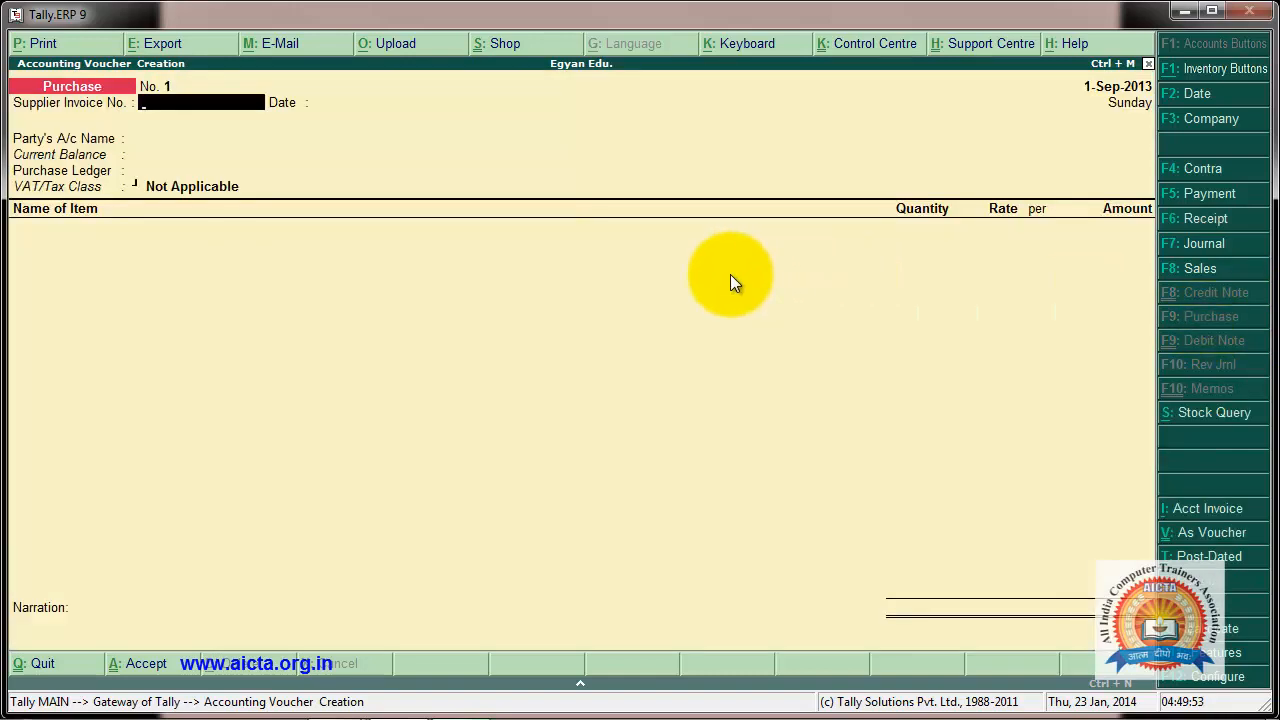
Enter supplier invoice number 1 dated 1-Sep-2013 in the purchase voucher.
{"action": "type", "text": "1"}
{"action": "key", "text": "Return"}
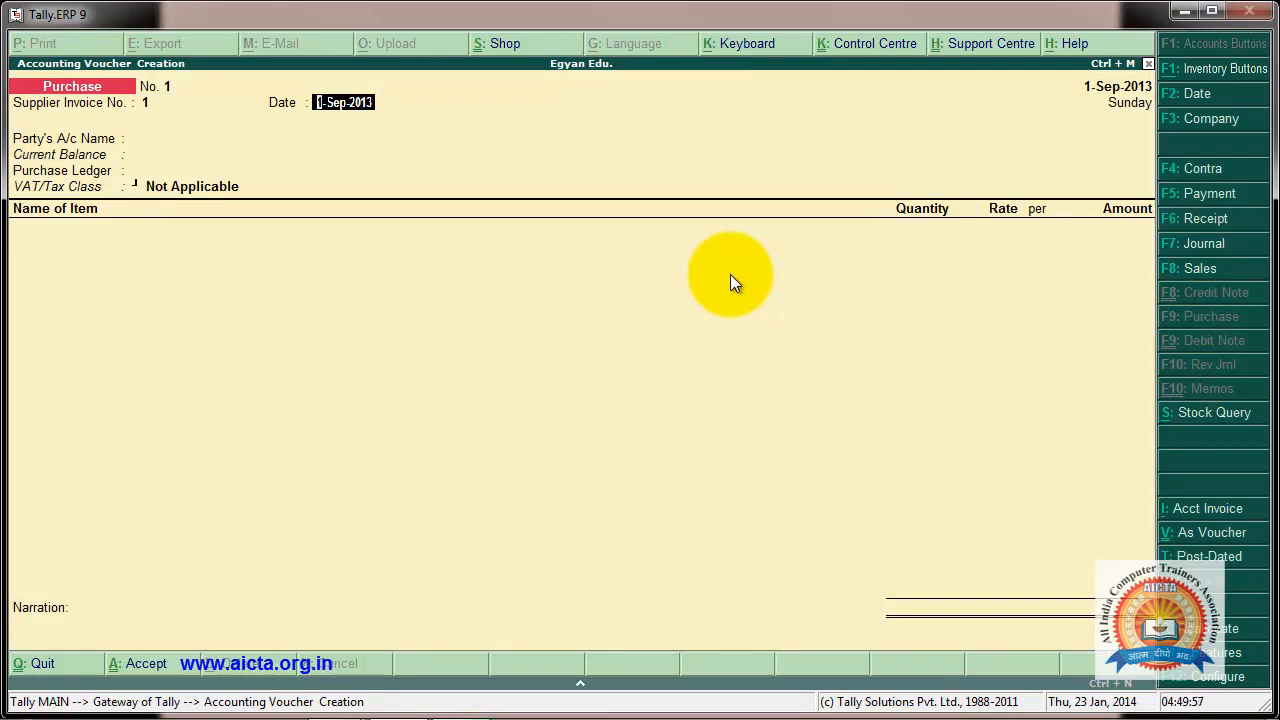
{"action": "key", "text": "Return"}
Set the party account to XYZ Ltd with dealer type Not Applicable, and choose Purchase @ 12.5% as the purchase ledger.
{"action": "key", "text": "Down"}
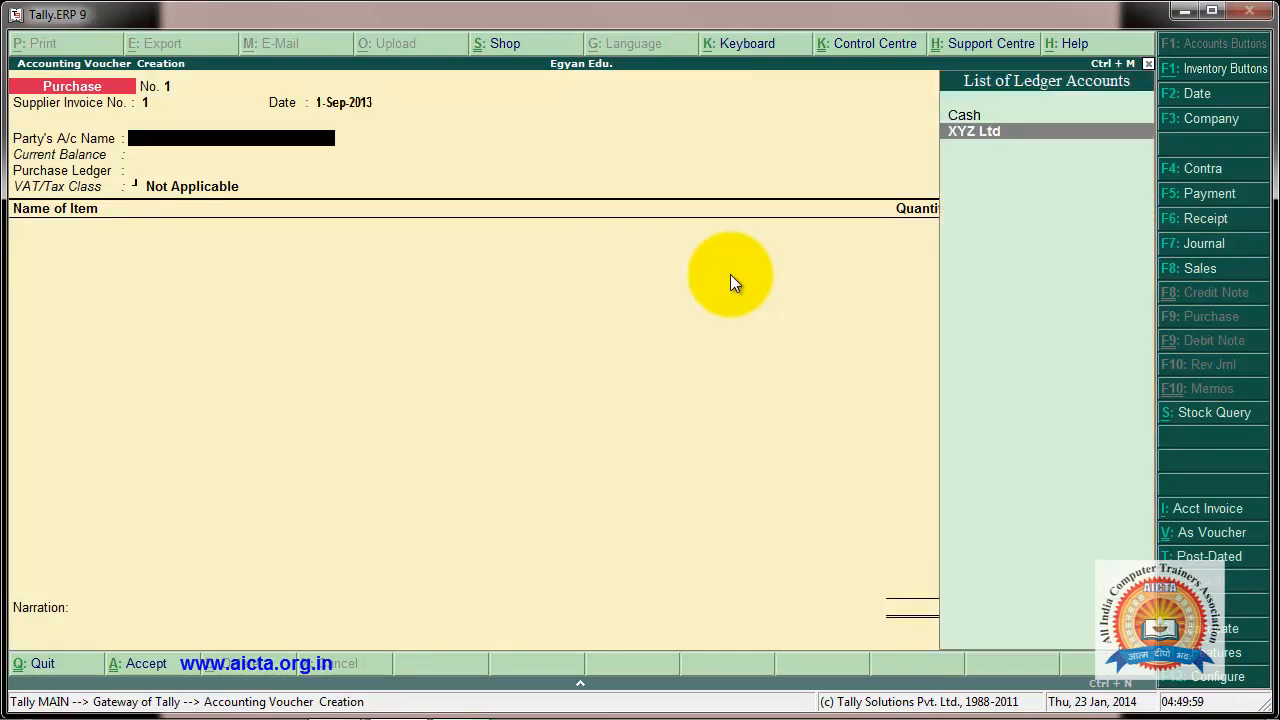
{"action": "key", "text": "Return"}
{"action": "key", "text": "Return"}
{"action": "key", "text": "Return"}
{"action": "key", "text": "Return"}
{"action": "key", "text": "Return"}
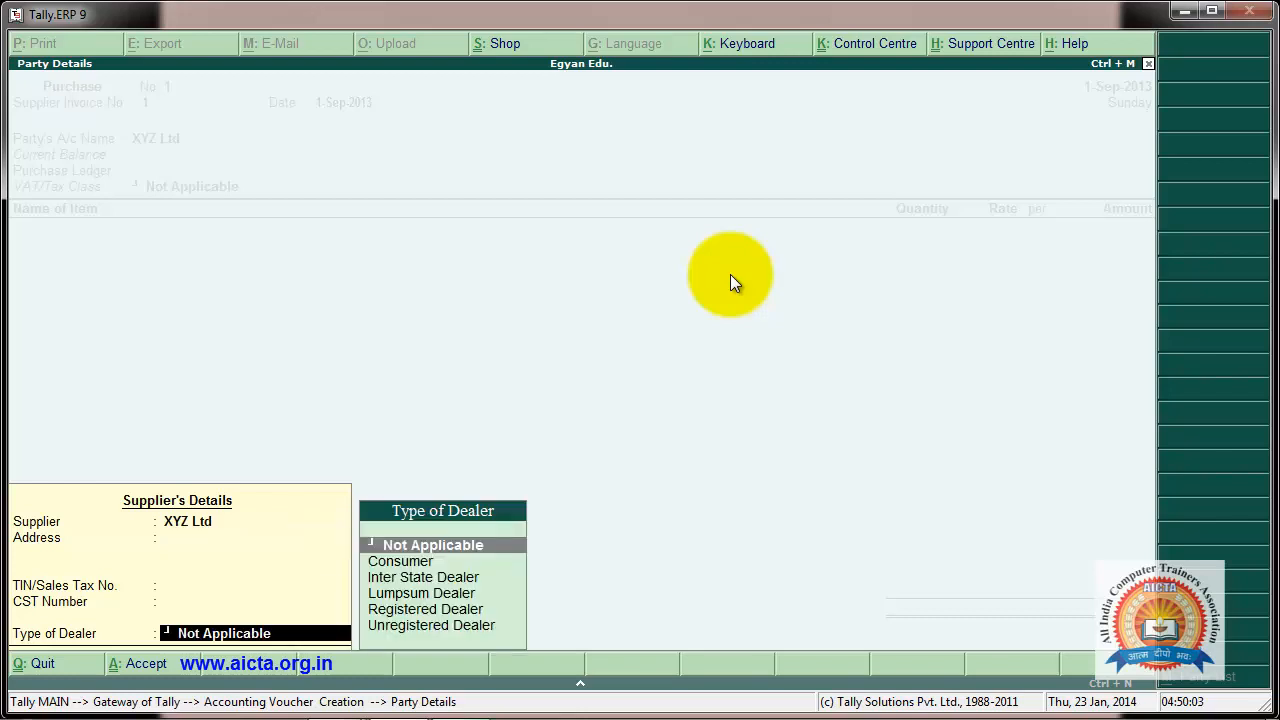
{"action": "key", "text": "Return"}
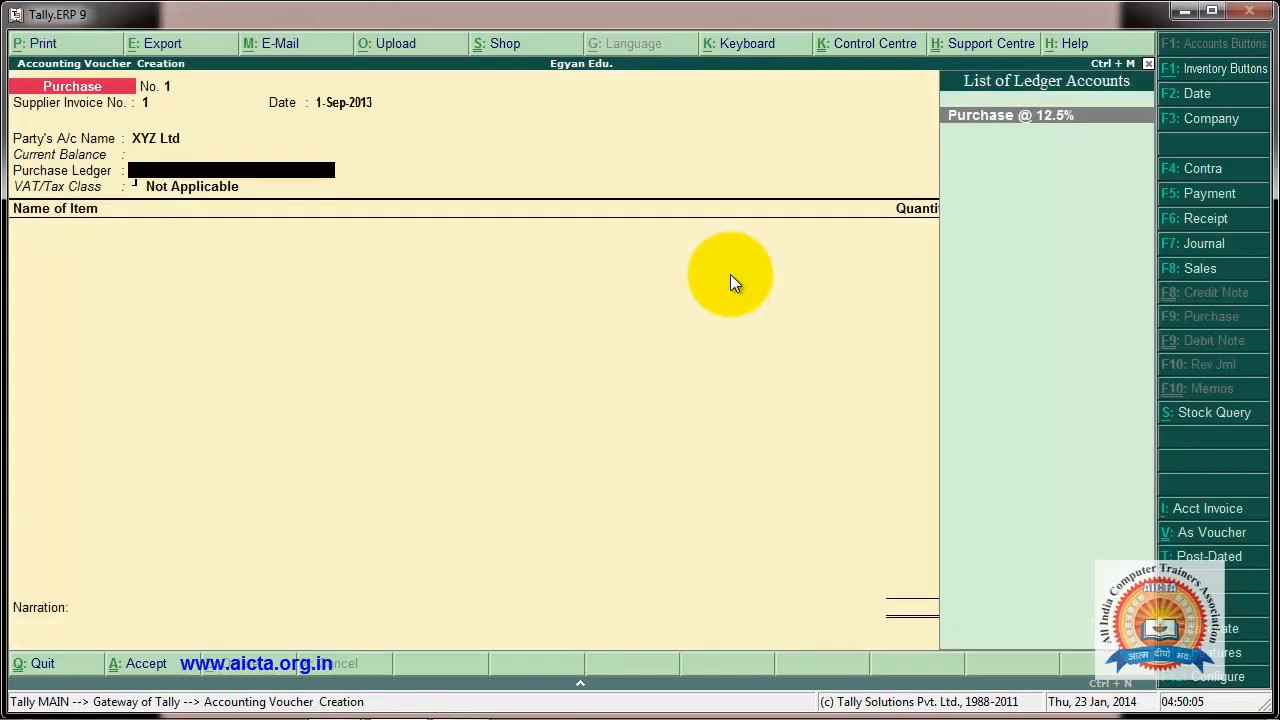
{"action": "key", "text": "Return"}
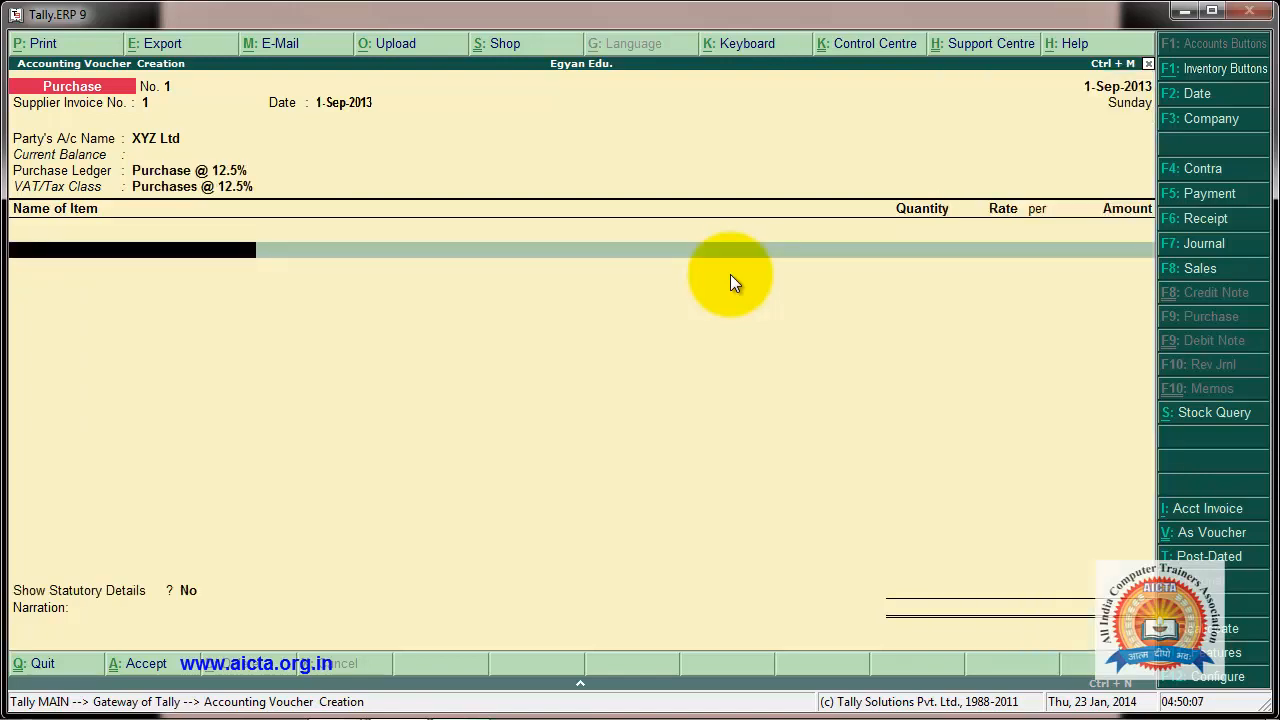
Add the Keyboard item to the purchase with a quantity of 100 at a rate of 300 per no.
{"action": "type", "text": "K"}
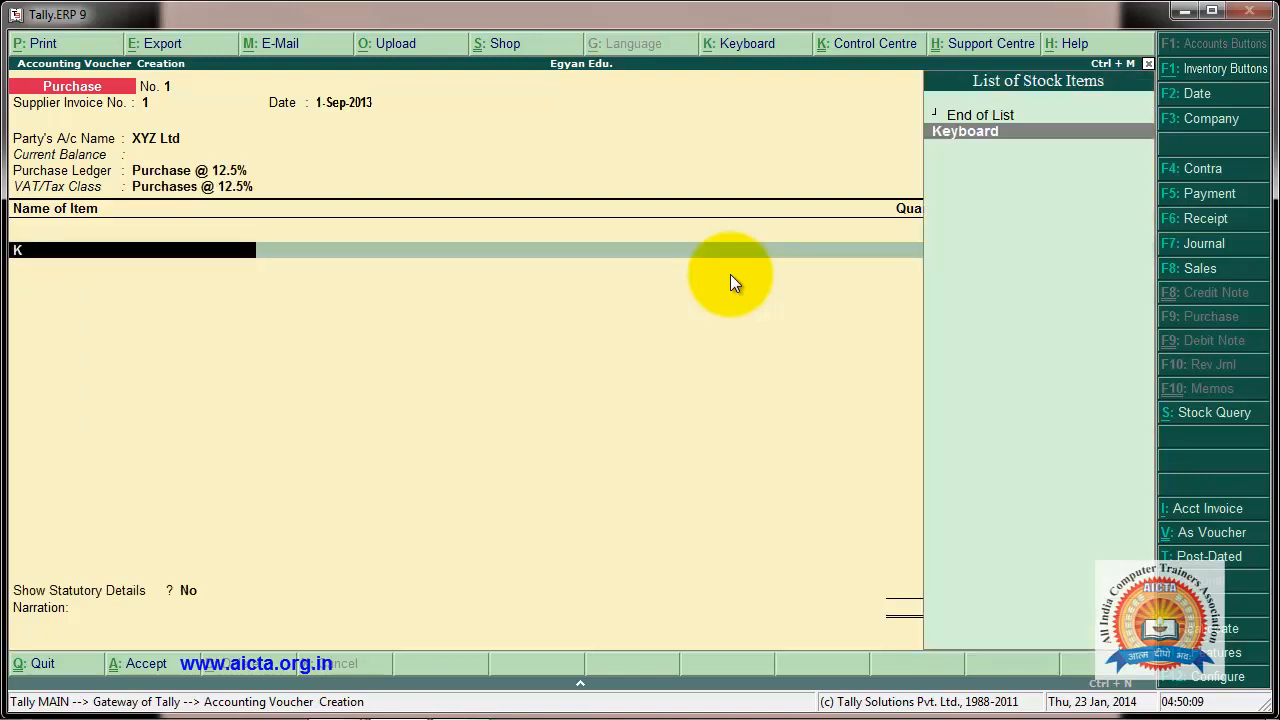
{"action": "key", "text": "Return"}
{"action": "type", "text": "100"}
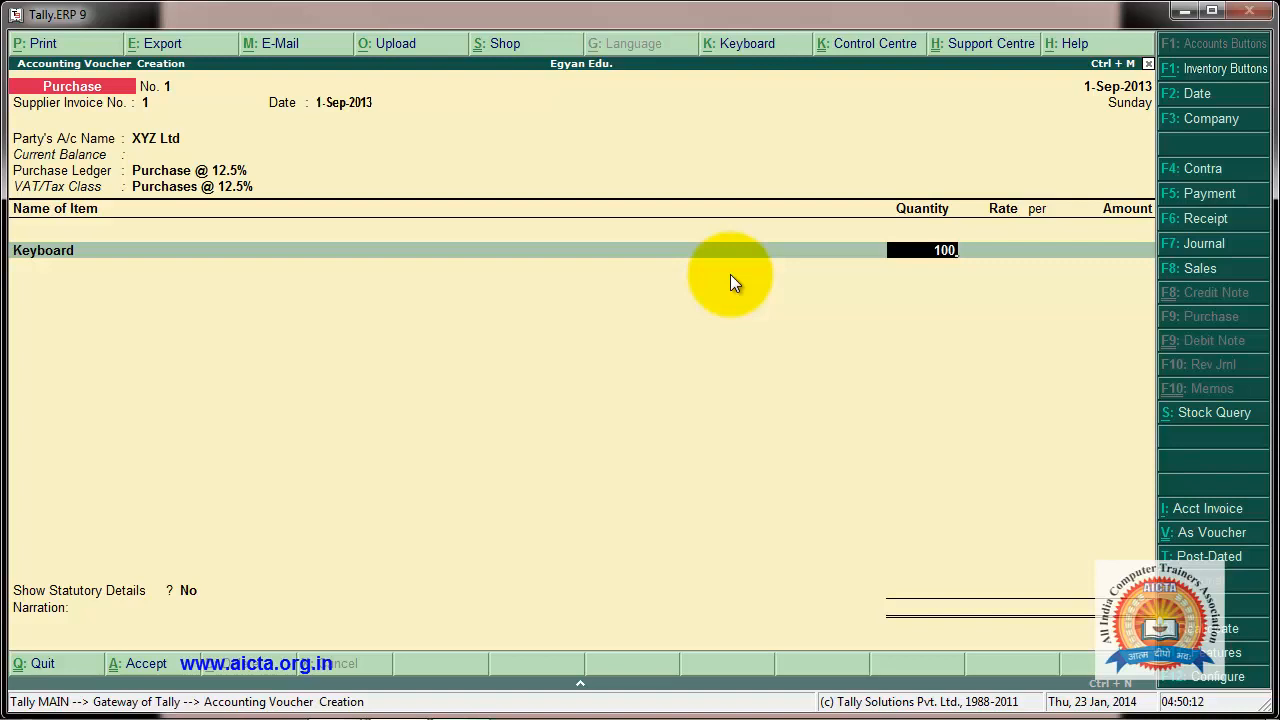
{"action": "key", "text": "Return"}
{"action": "type", "text": "300"}
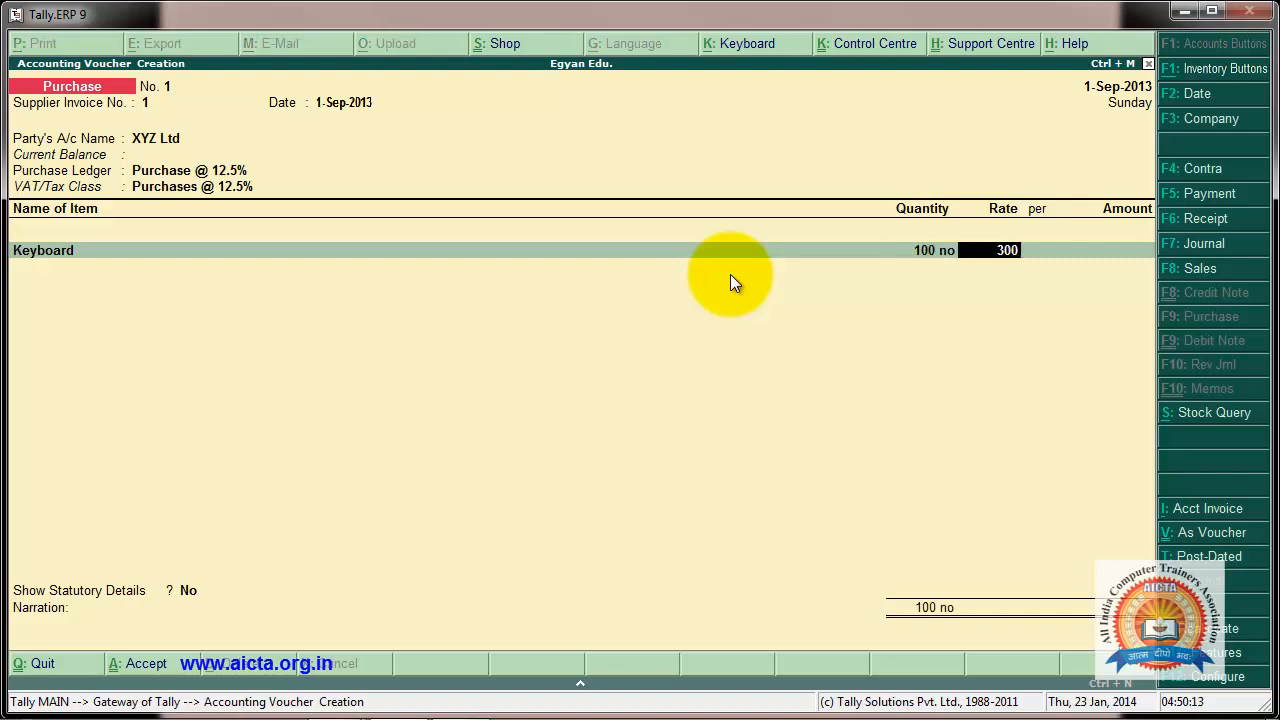
{"action": "key", "text": "Return"}
{"action": "key", "text": "Return"}
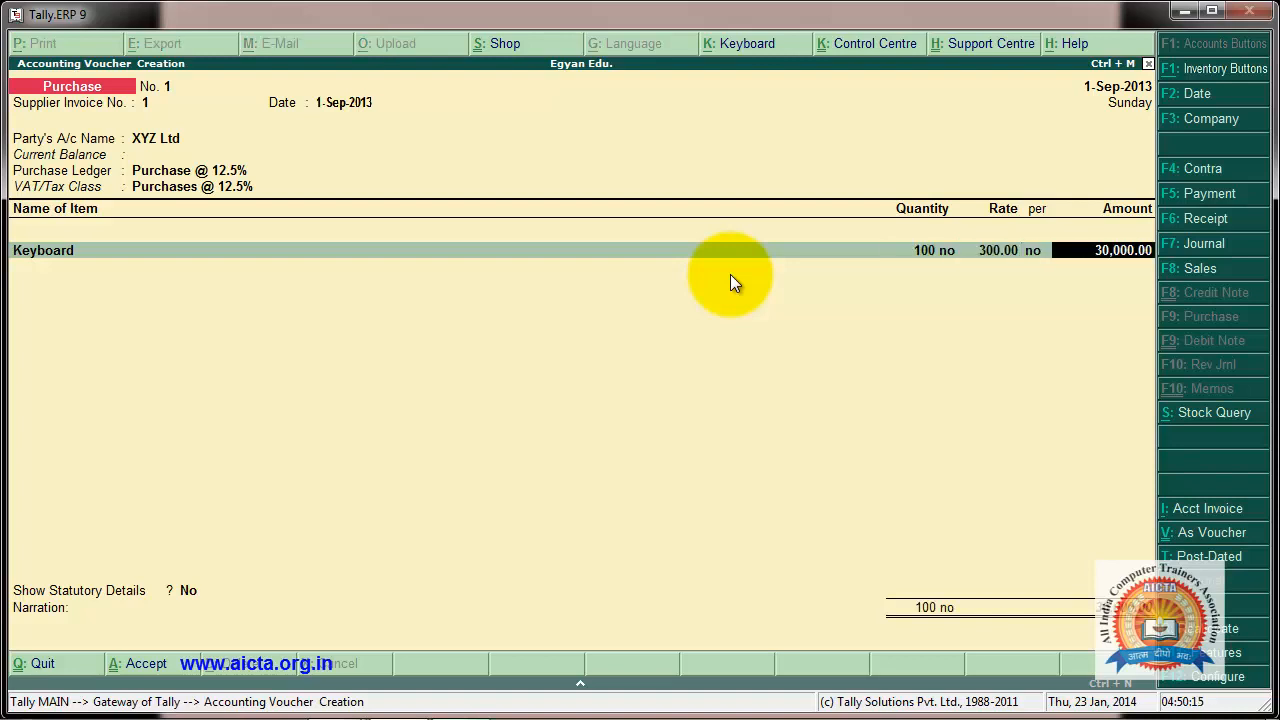
{"action": "key", "text": "Return"}
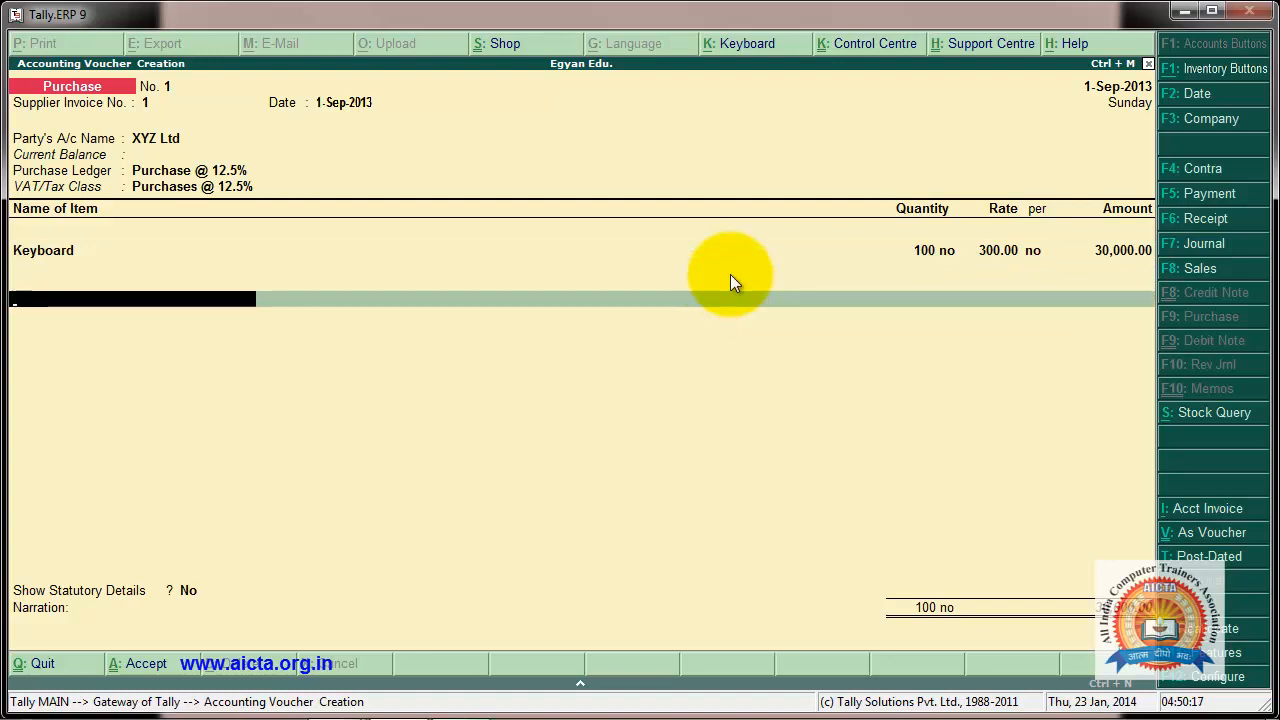
{"action": "key", "text": "Return"}
{"action": "key", "text": "Return"}
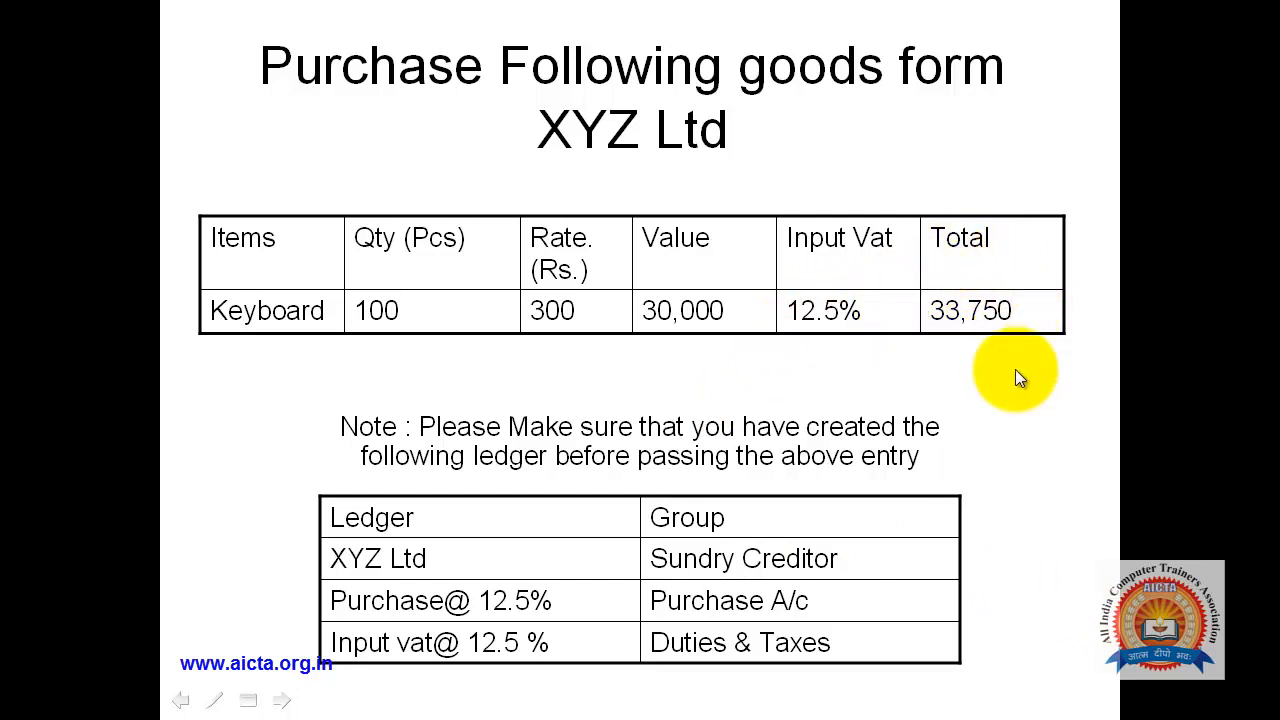
{"action": "key", "text": "alt+Tab"}
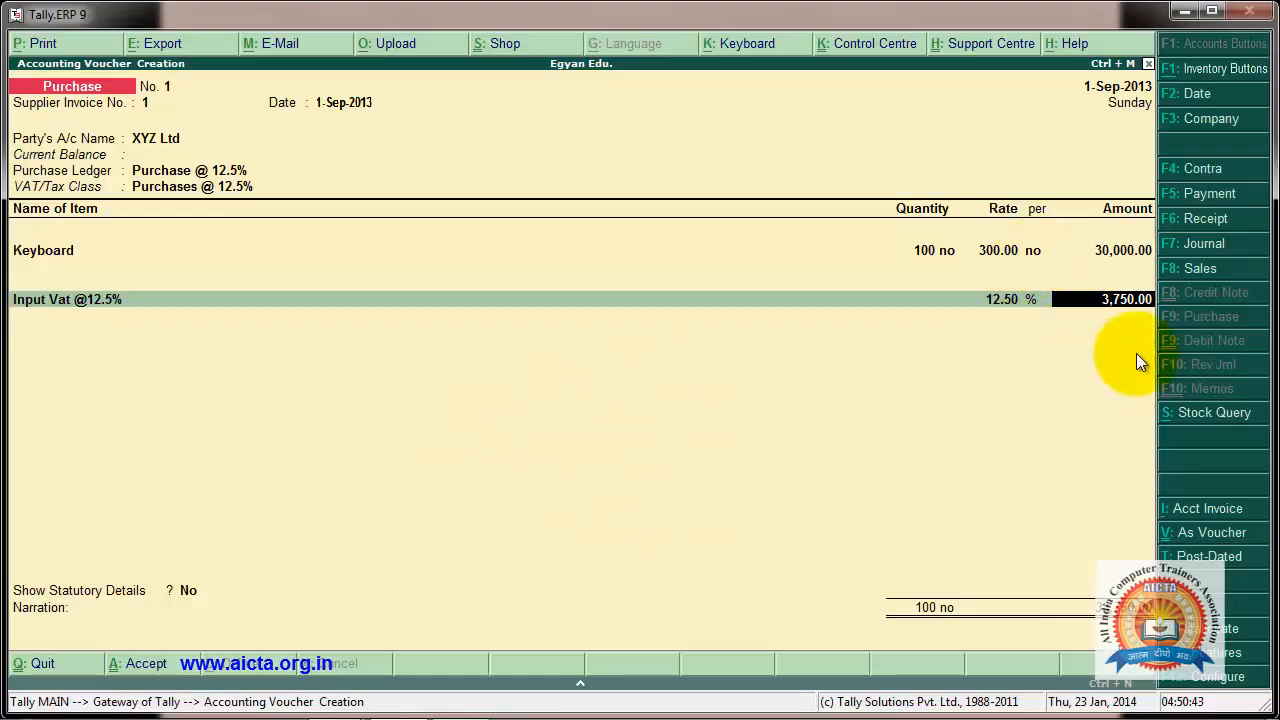
{"action": "key", "text": "Return"}
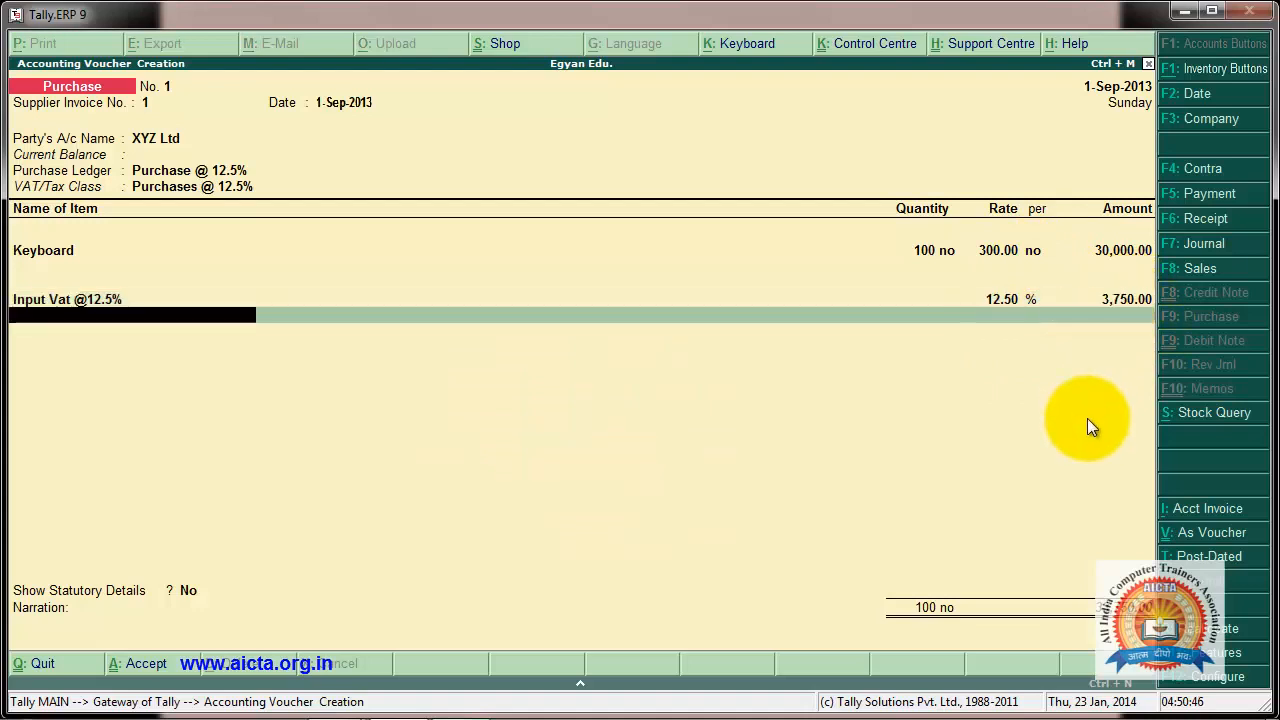
{"action": "key", "text": "Return"}
{"action": "key", "text": "Return"}
{"action": "key", "text": "Return"}
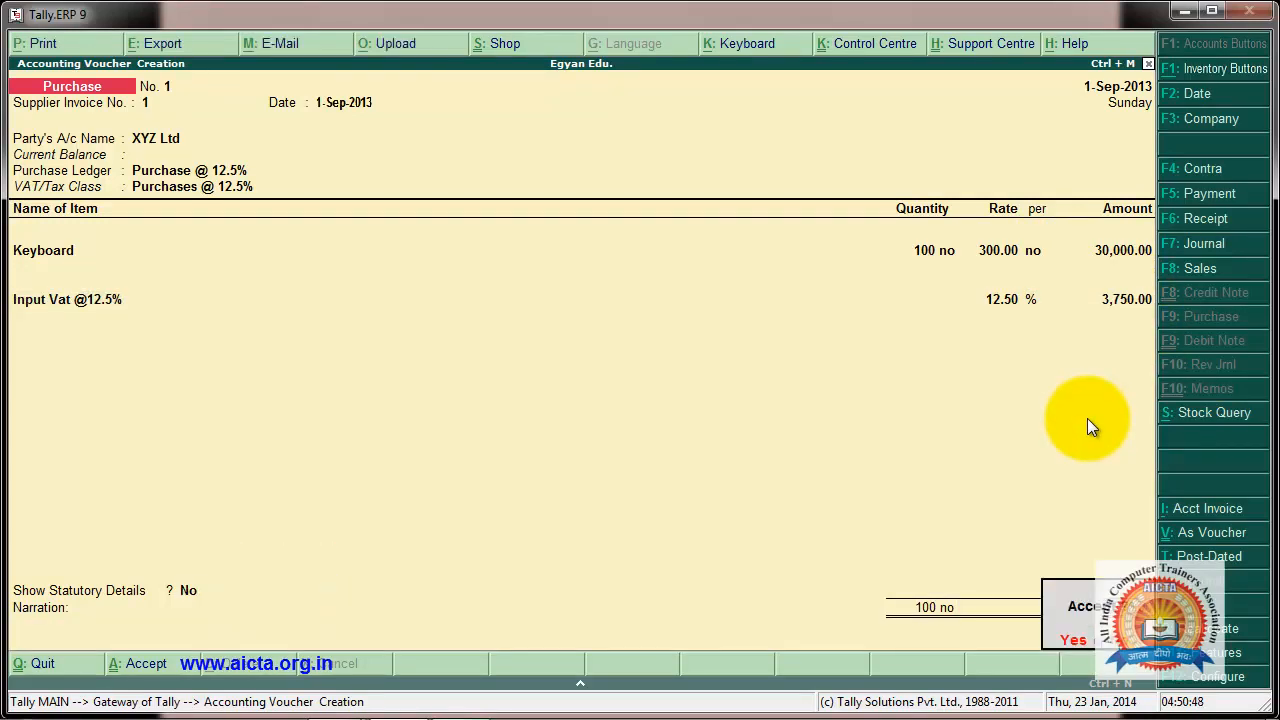
{"action": "key", "text": "Return"}
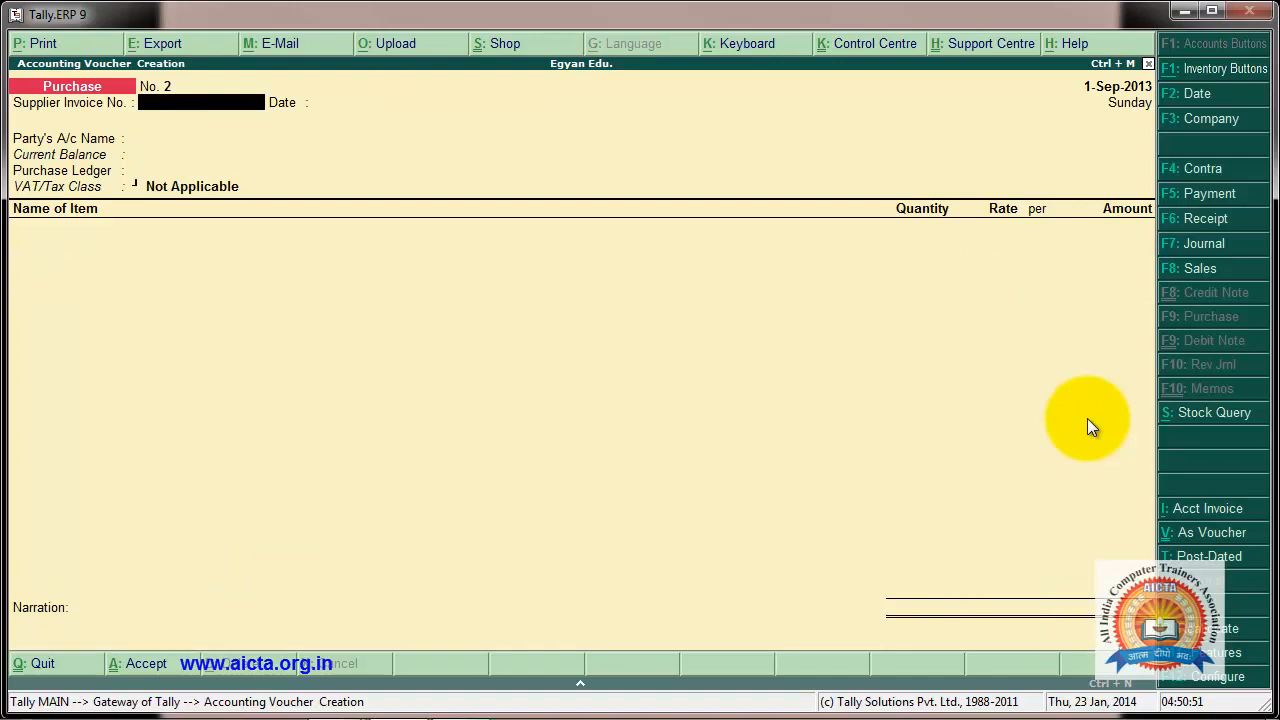
Switch to the slide show and advance to the exercise slide on the sale of keyboards.
{"action": "key", "text": "alt+Tab"}
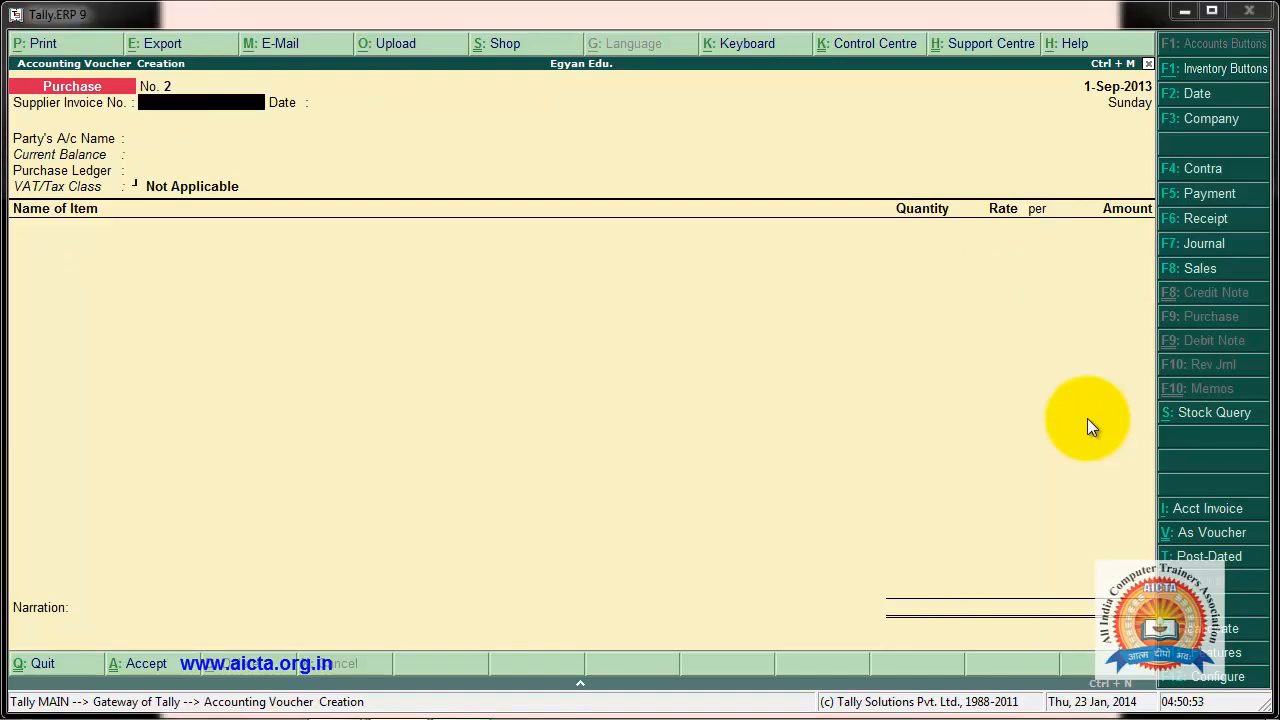
{"action": "key", "text": "Right"}
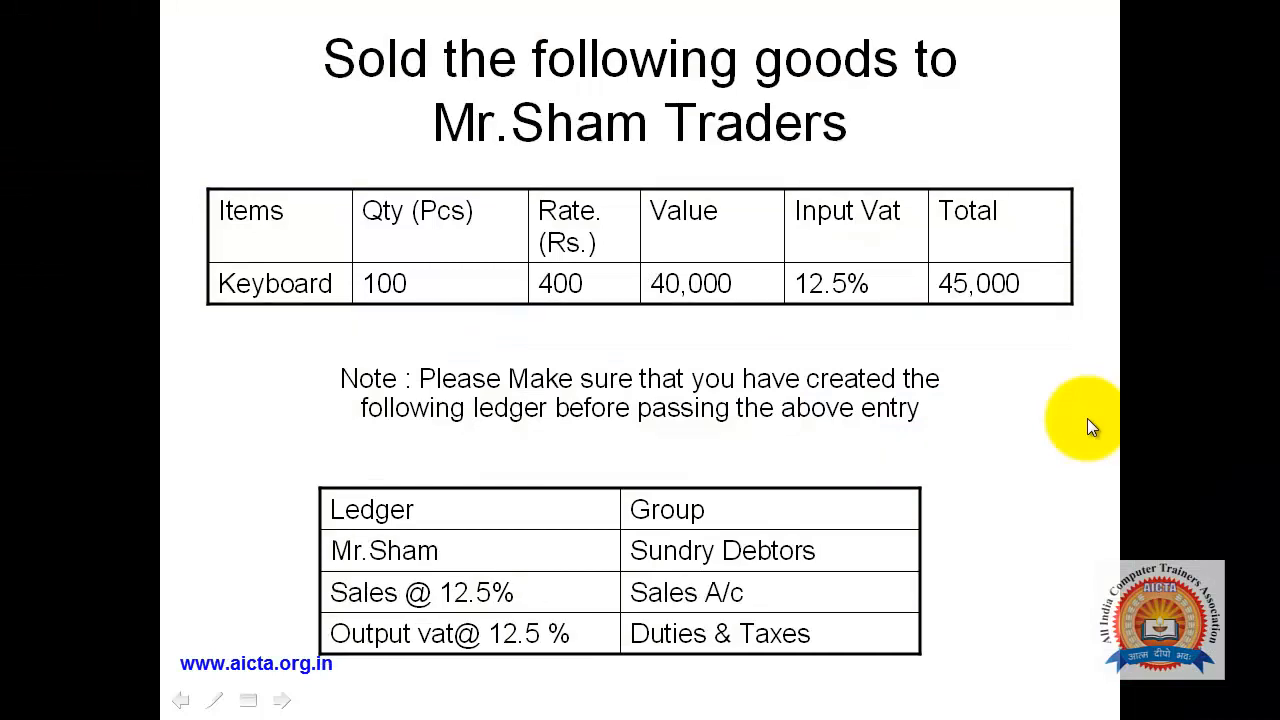
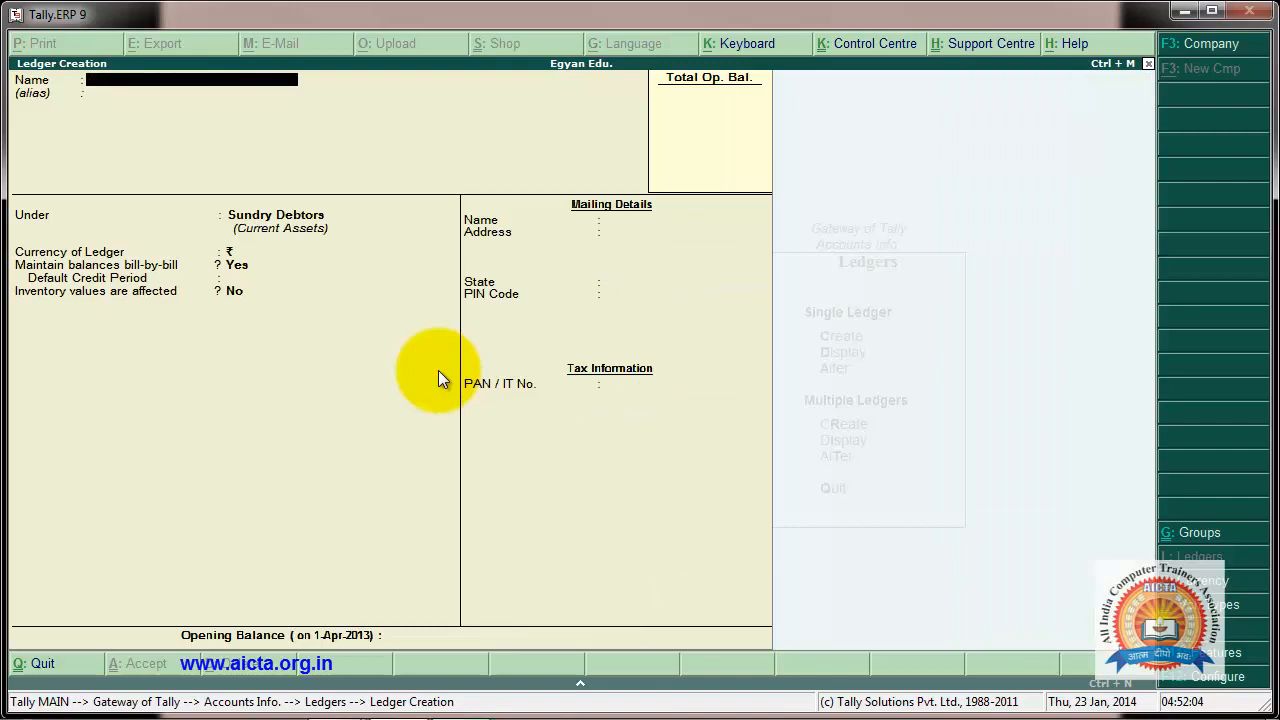
Name the new ledger Sales @ 12.5% and place it under the Sales Accounts group.
{"action": "type", "text": "Sales @ 12.5%"}
{"action": "key", "text": "Return"}
{"action": "key", "text": "Return"}
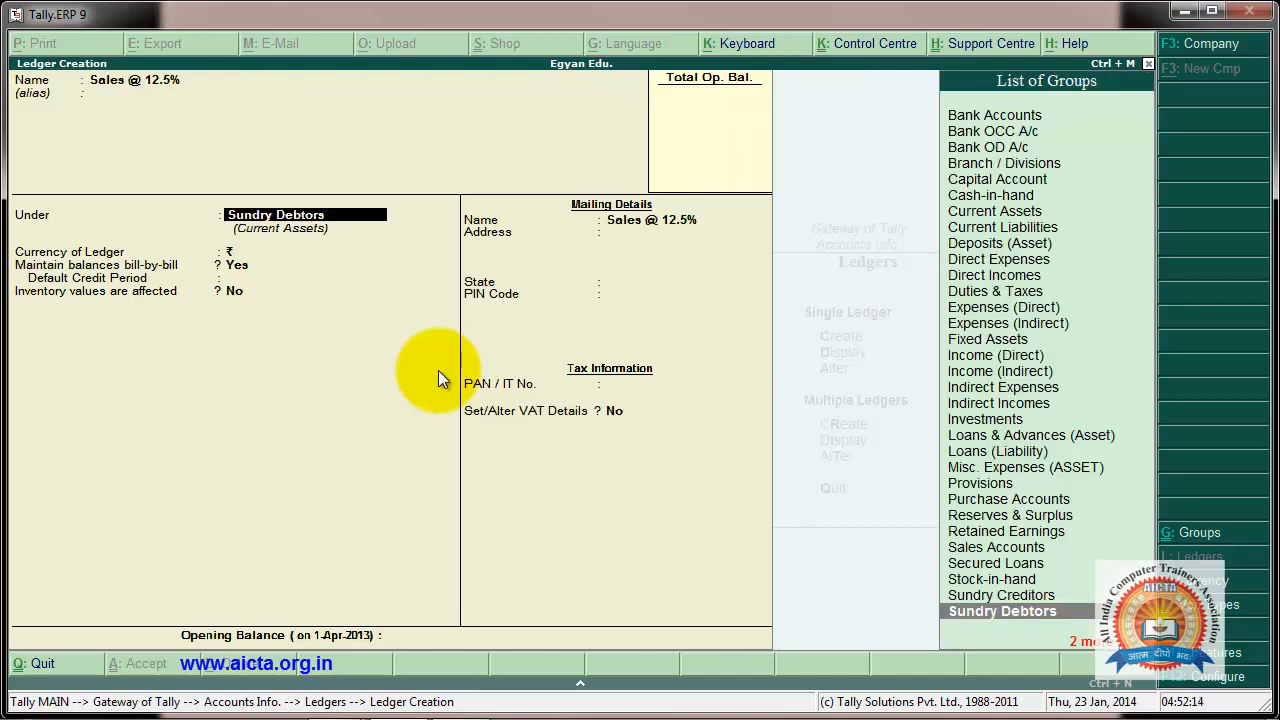
{"action": "type", "text": "S"}
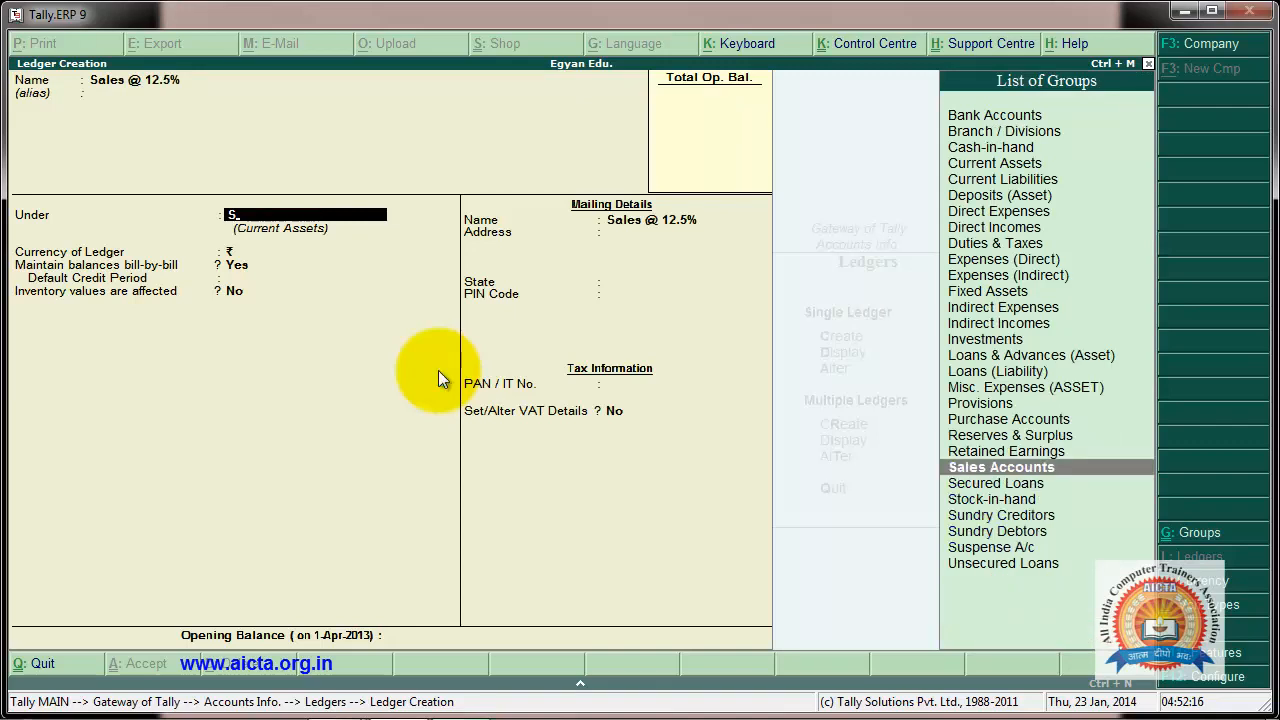
{"action": "key", "text": "Return"}
{"action": "key", "text": "Return"}
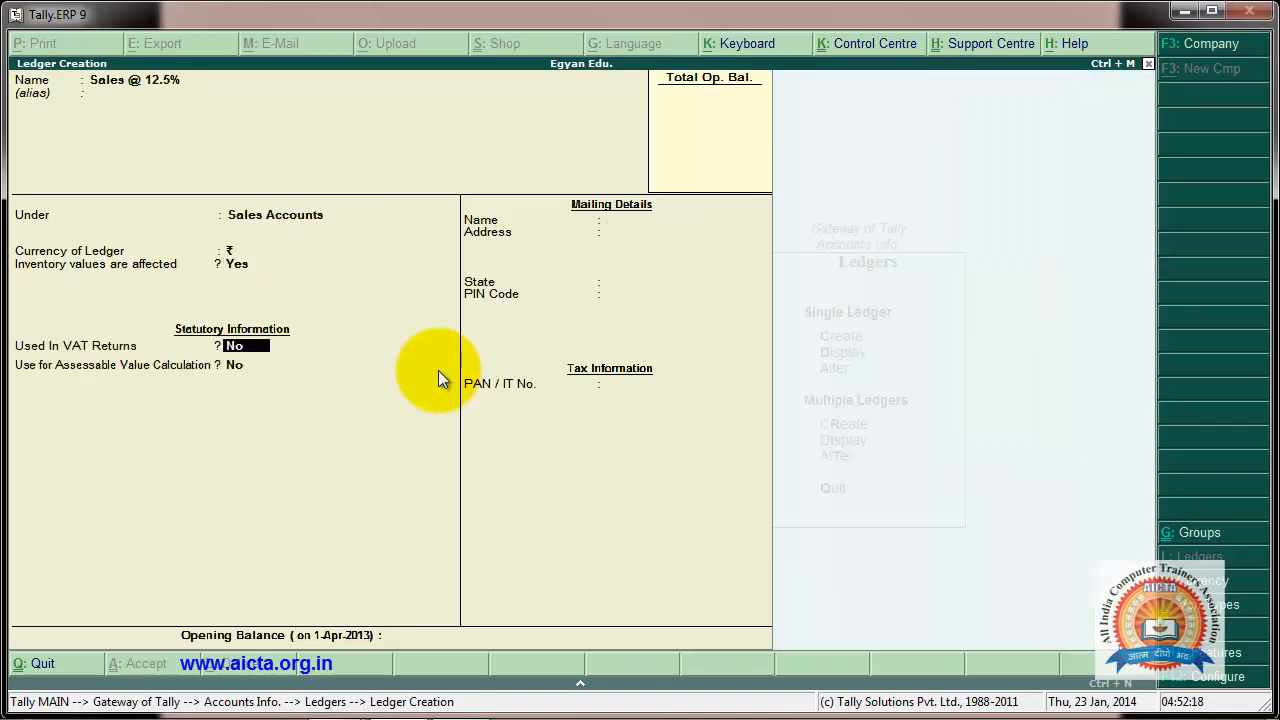
Mark the sales ledger as used in VAT returns with the VAT/Tax class Sales @ 12.5%, and save it without an opening balance.
{"action": "type", "text": "yes"}
{"action": "key", "text": "Return"}
{"action": "type", "text": "s"}
{"action": "key", "text": "Down"}
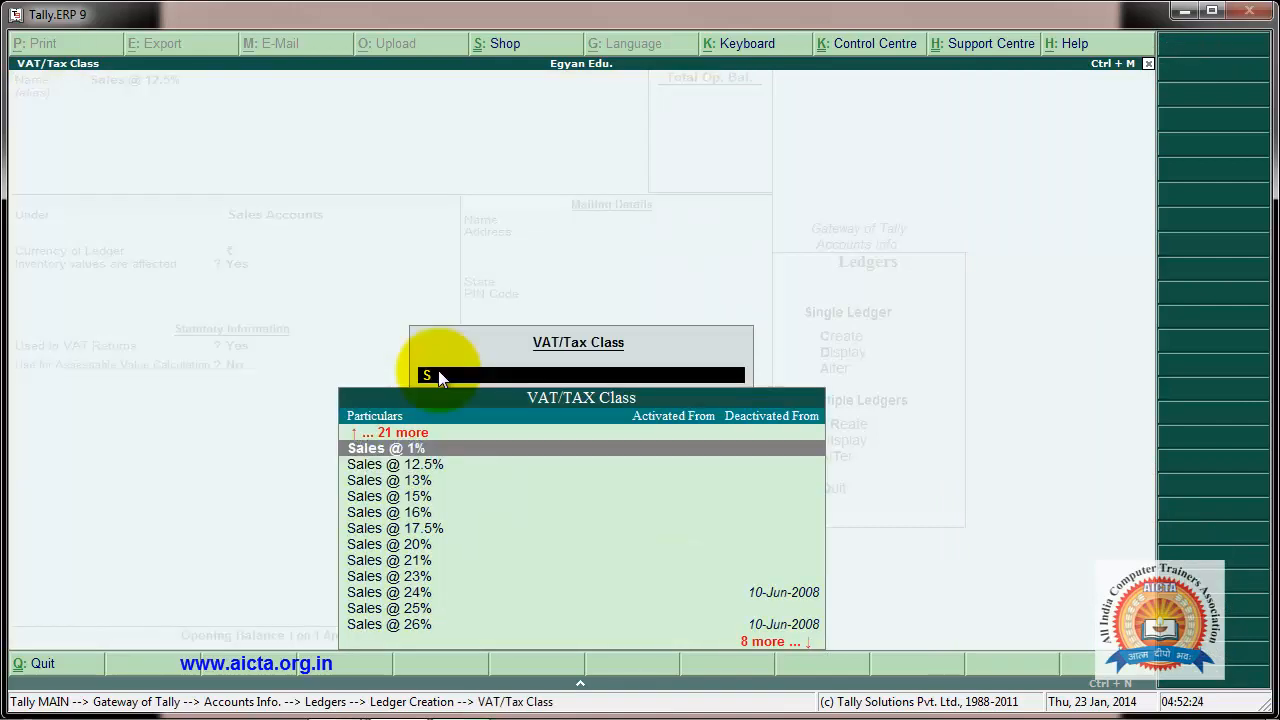
{"action": "key", "text": "Down"}
{"action": "key", "text": "Return"}
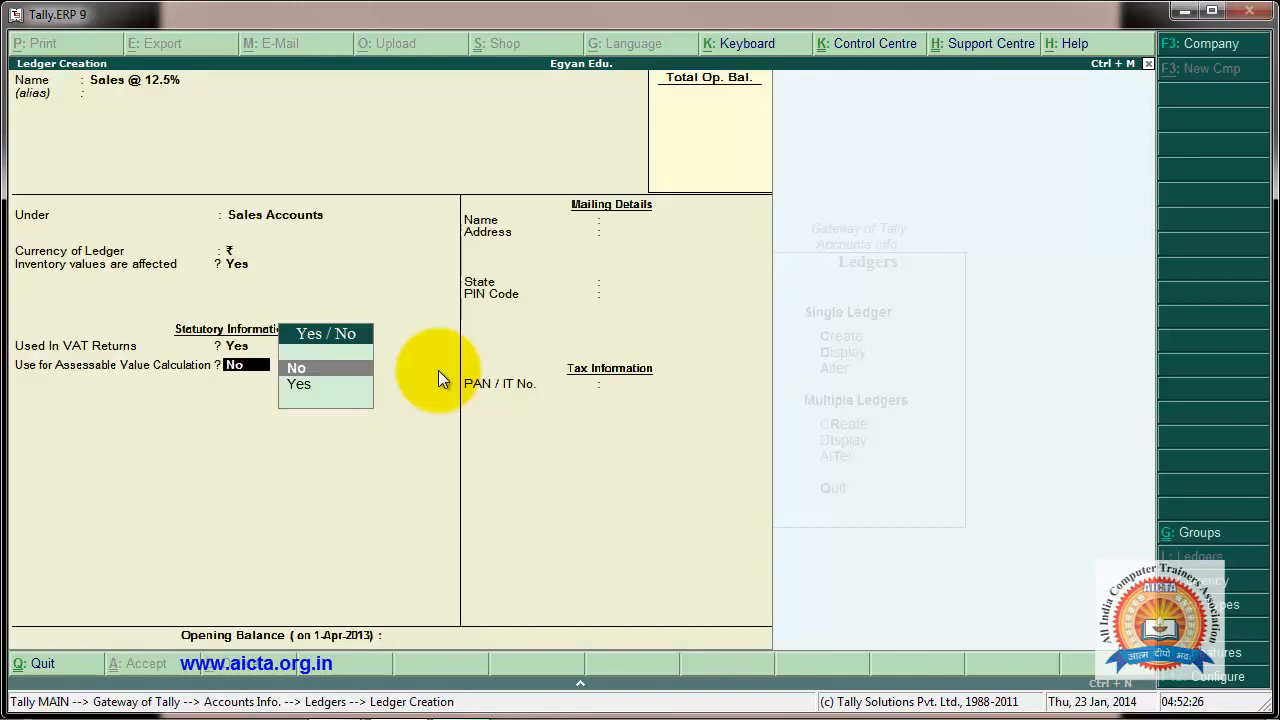
{"action": "key", "text": "Return"}
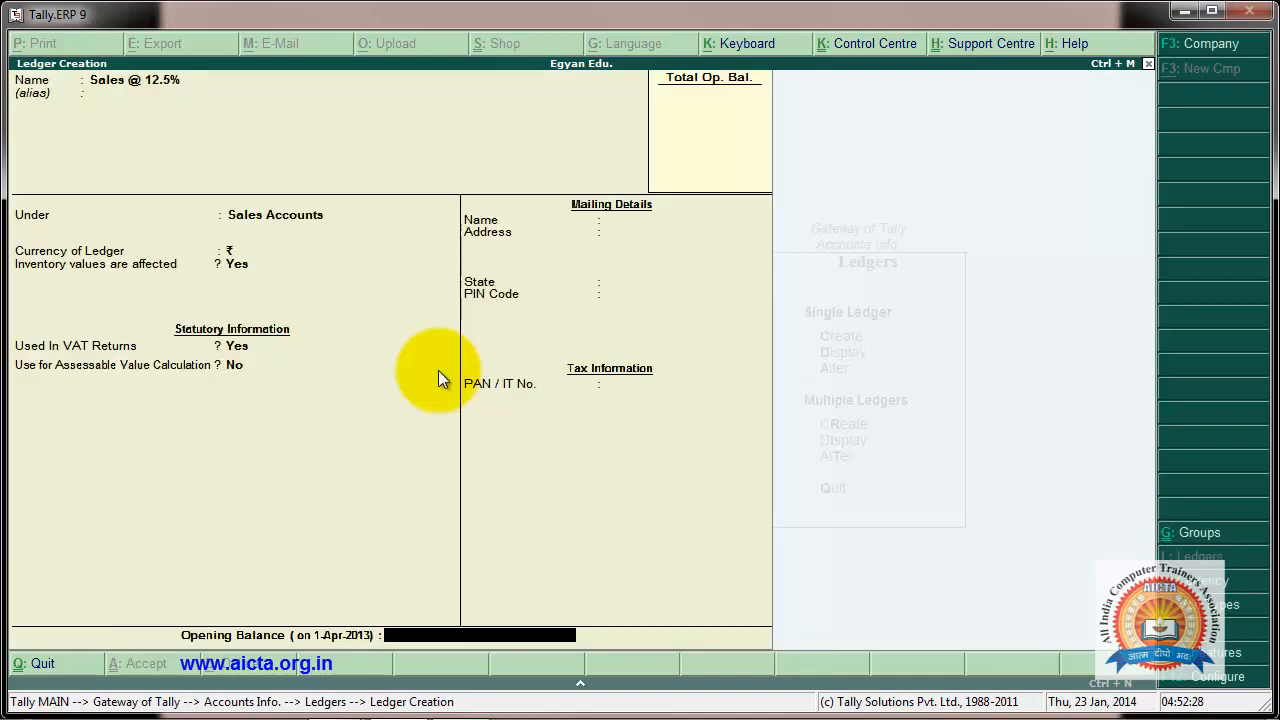
{"action": "key", "text": "Return"}
{"action": "key", "text": "n"}
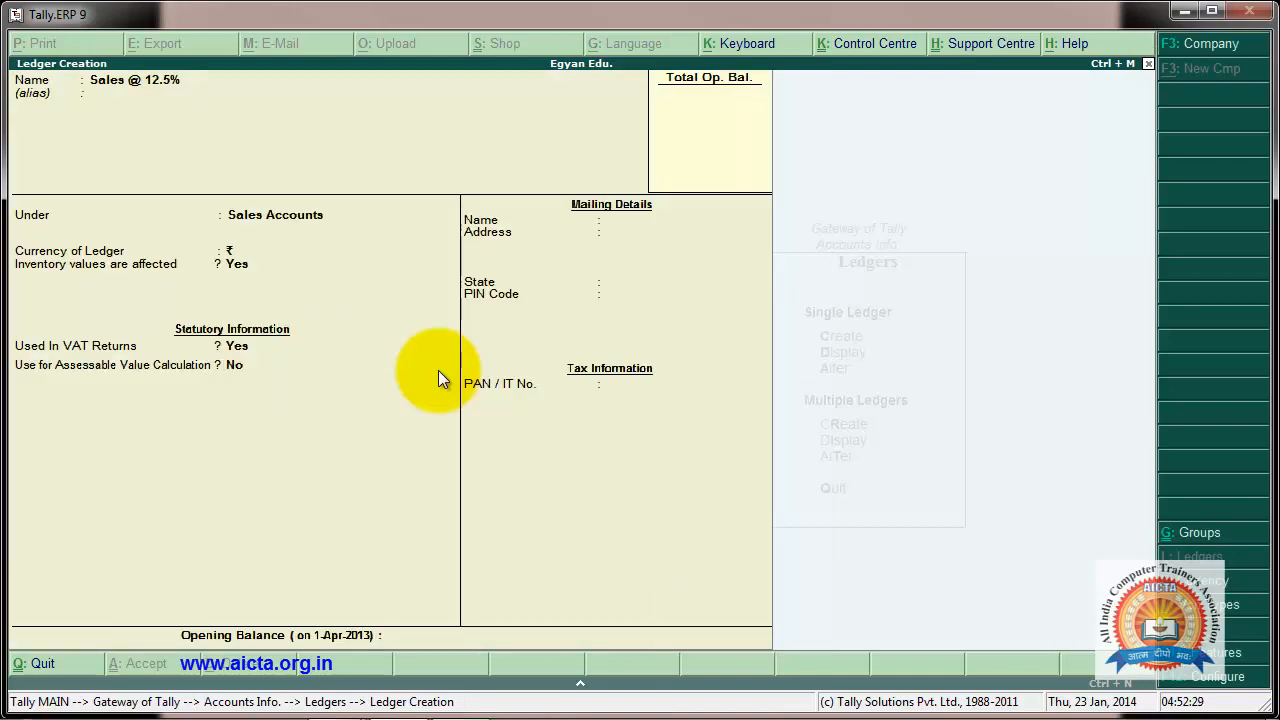
{"action": "type", "text": "O"}
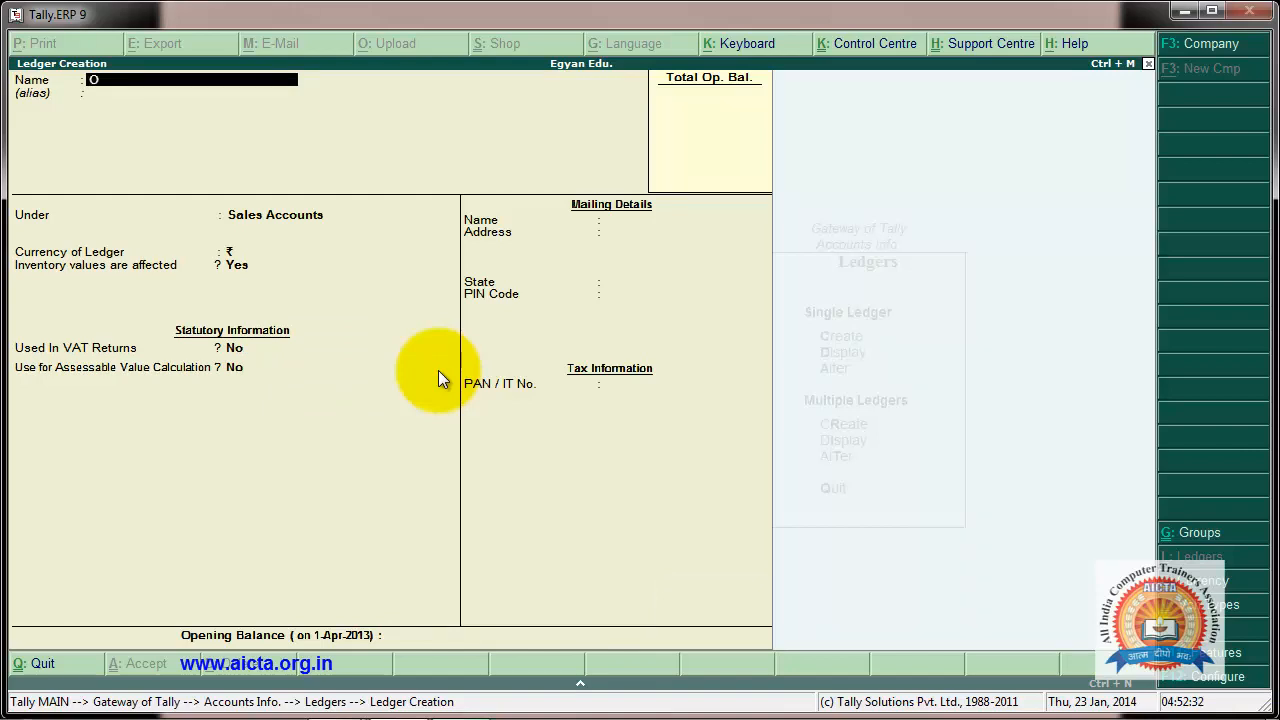
{"action": "type", "text": "utput Vat @12.5%"}
{"action": "key", "text": "Return"}
{"action": "key", "text": "Return"}
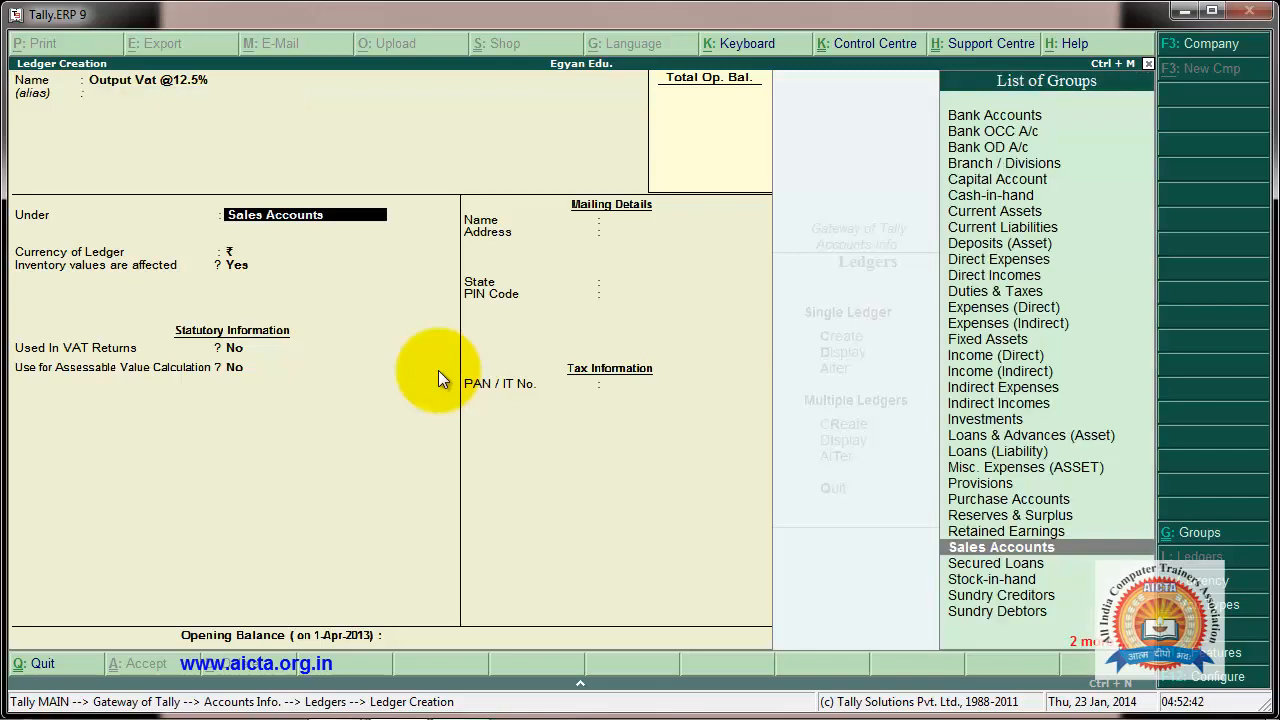
{"action": "type", "text": "D"}
{"action": "key", "text": "Down"}
{"action": "key", "text": "Down"}
{"action": "key", "text": "Down"}
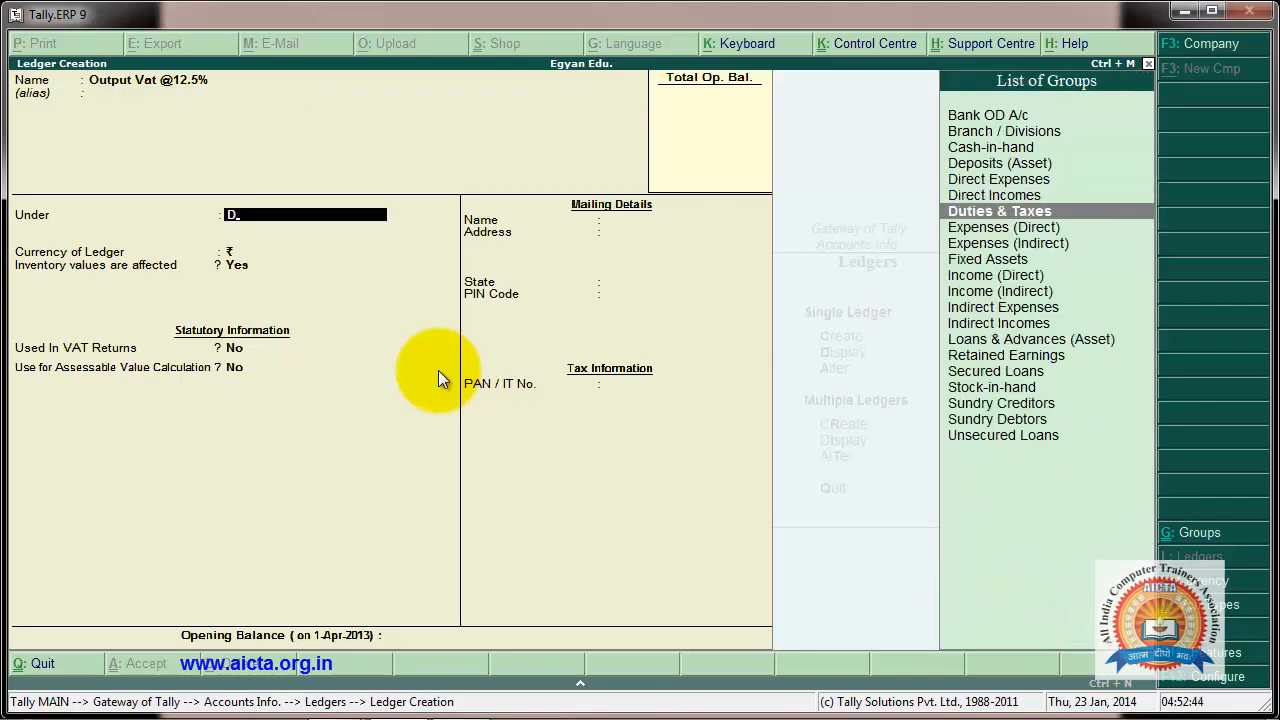
{"action": "key", "text": "Return"}
{"action": "key", "text": "Return"}
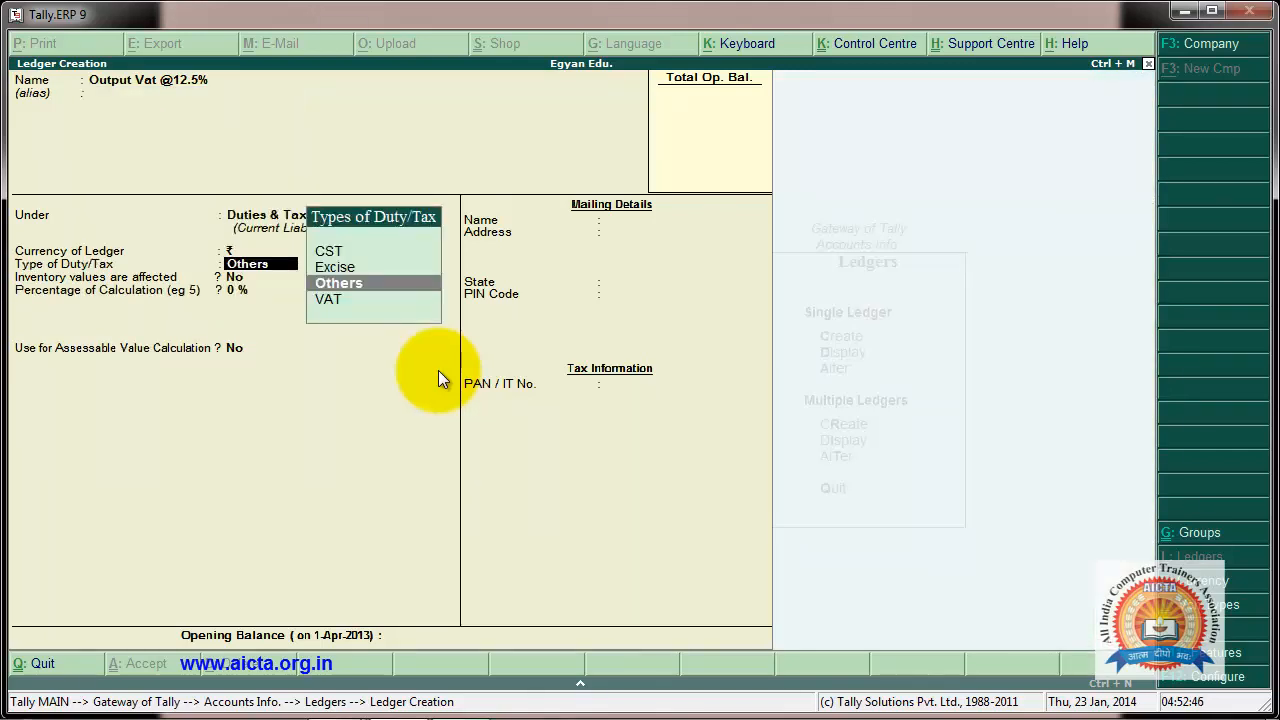
Set the Output Vat ledger's duty type to VAT, its sub type to Output VAT and its class to Output VAT @ 12.5%.
{"action": "key", "text": "Down"}
{"action": "key", "text": "Return"}
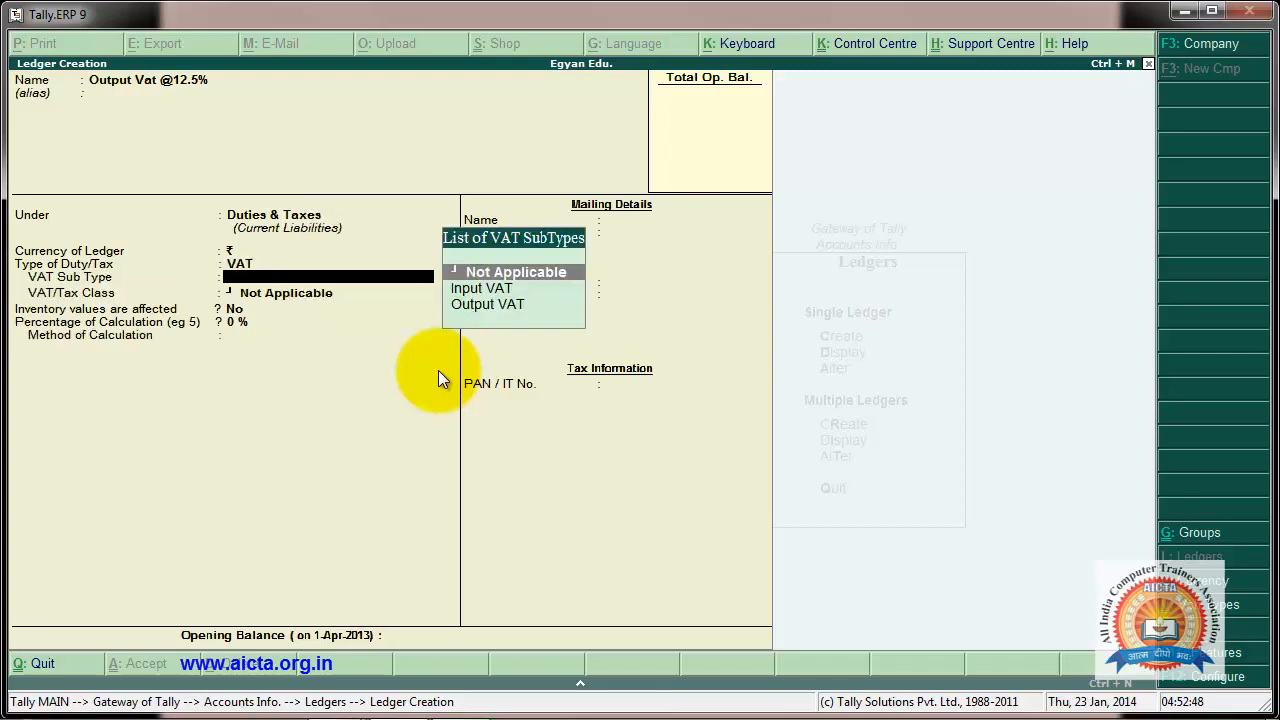
{"action": "key", "text": "Down"}
{"action": "key", "text": "Down"}
{"action": "key", "text": "Return"}
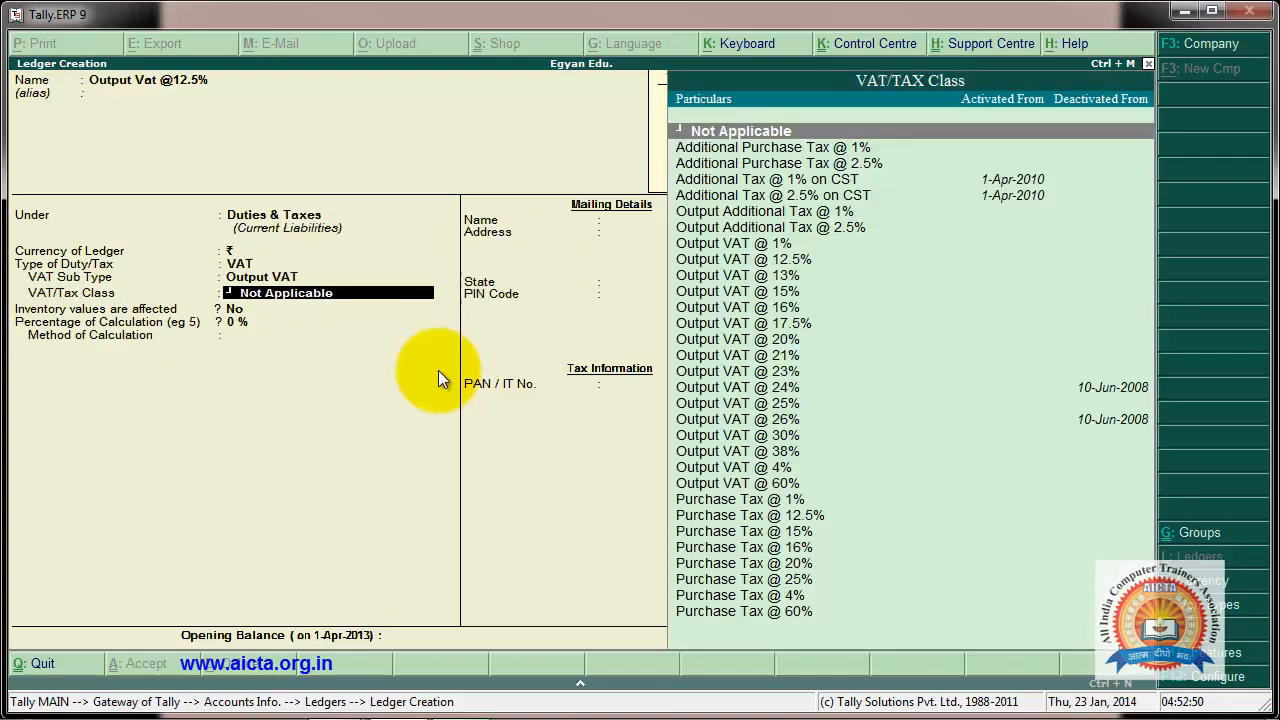
{"action": "key", "text": "Down"}
{"action": "key", "text": "Down"}
{"action": "key", "text": "Down"}
{"action": "key", "text": "Down"}
{"action": "key", "text": "Down"}
{"action": "key", "text": "Down"}
{"action": "key", "text": "Down"}
{"action": "key", "text": "Down"}
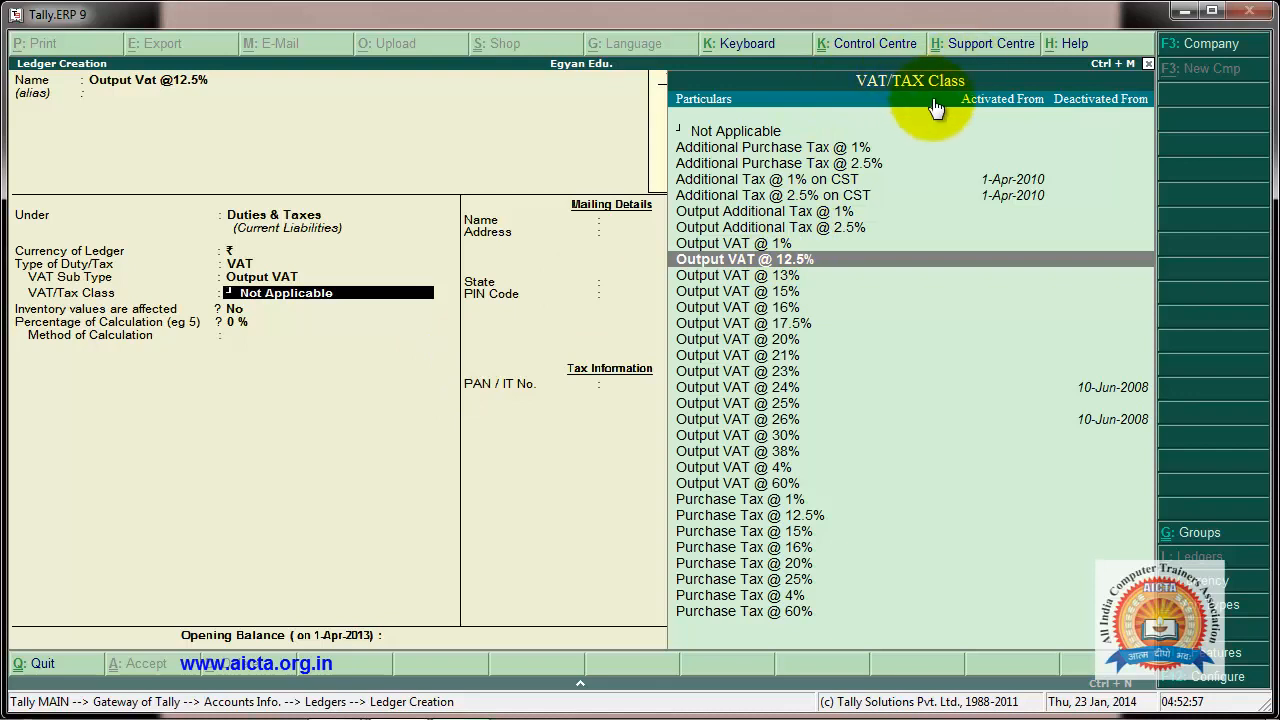
{"action": "key", "text": "Return"}
Set the Output Vat ledger's rounding method to Normal Rounding and save the ledger.
{"action": "key", "text": "Down"}
{"action": "key", "text": "Down"}
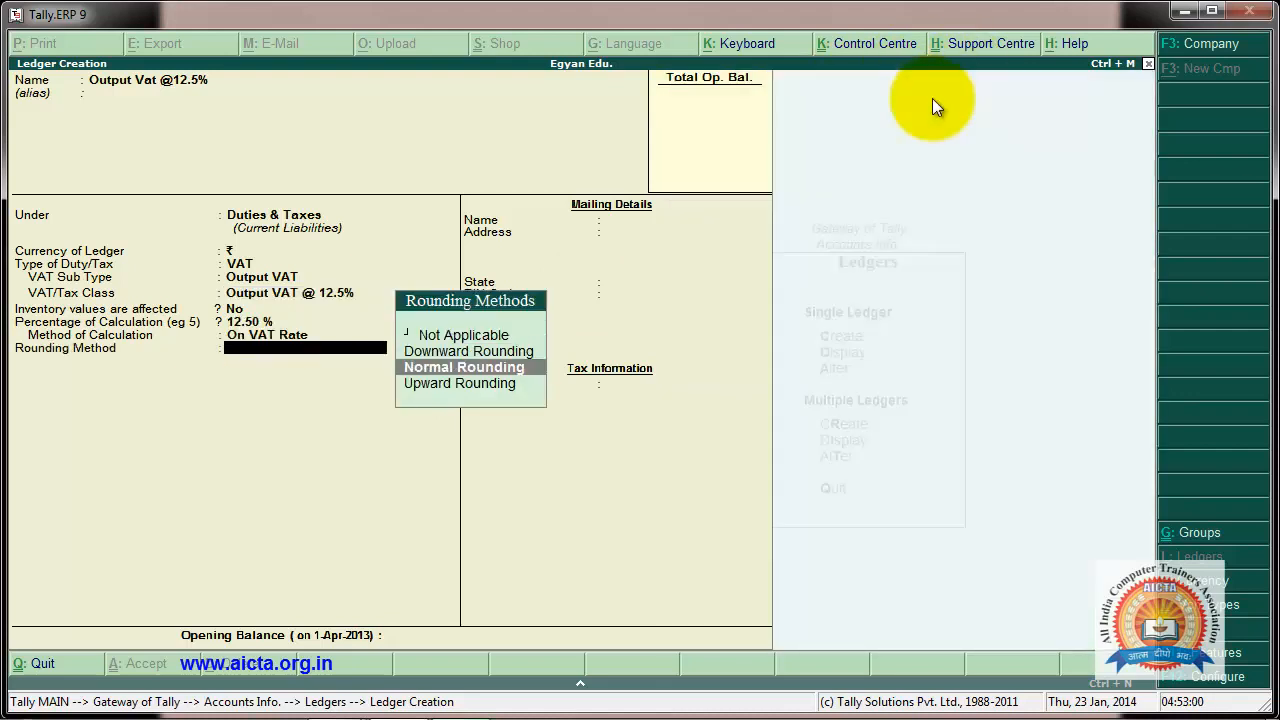
{"action": "key", "text": "Return"}
{"action": "key", "text": "Return"}
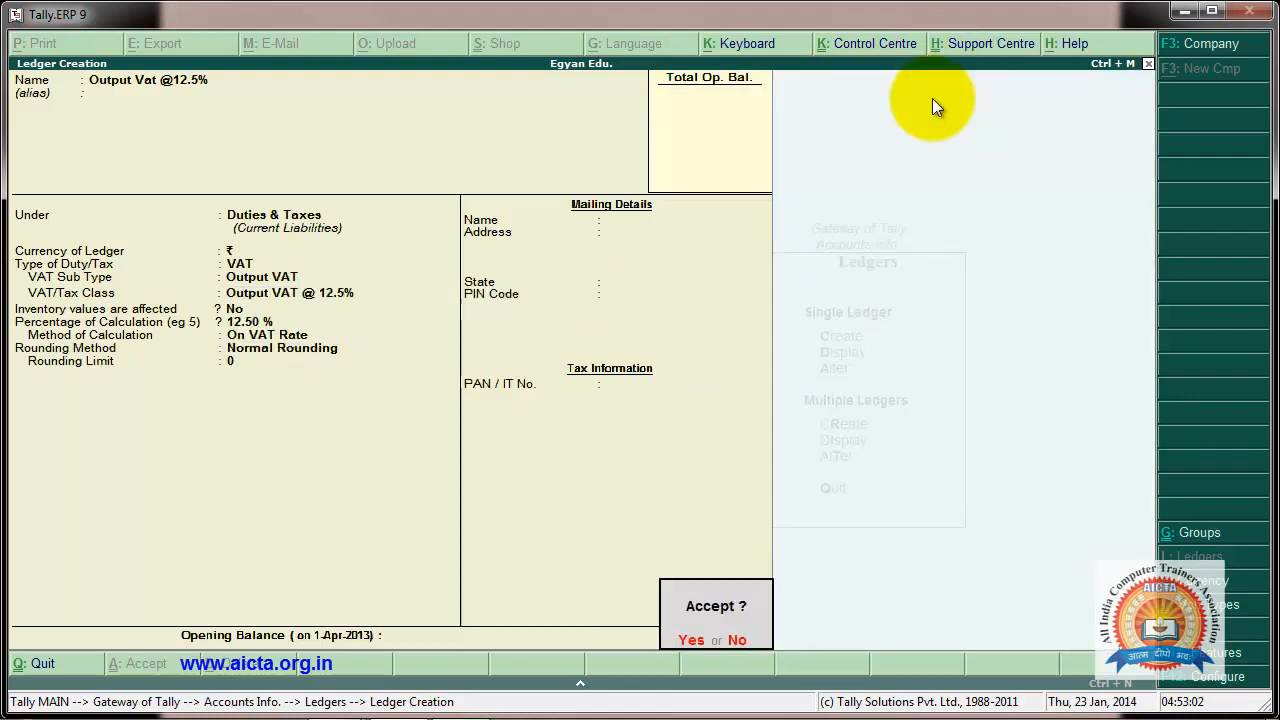
{"action": "key", "text": "Return"}
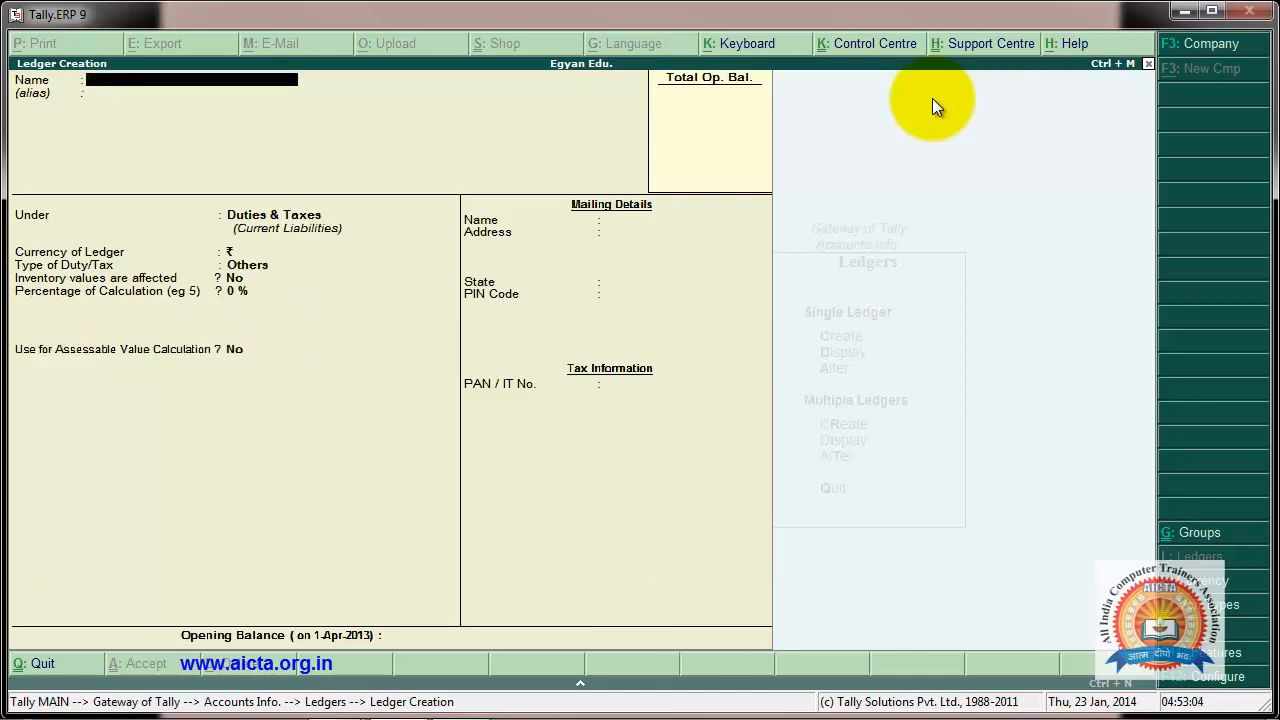
Leave ledger creation and start a new sales voucher with the reference 1.
{"action": "key", "text": "Escape"}
{"action": "key", "text": "Return"}
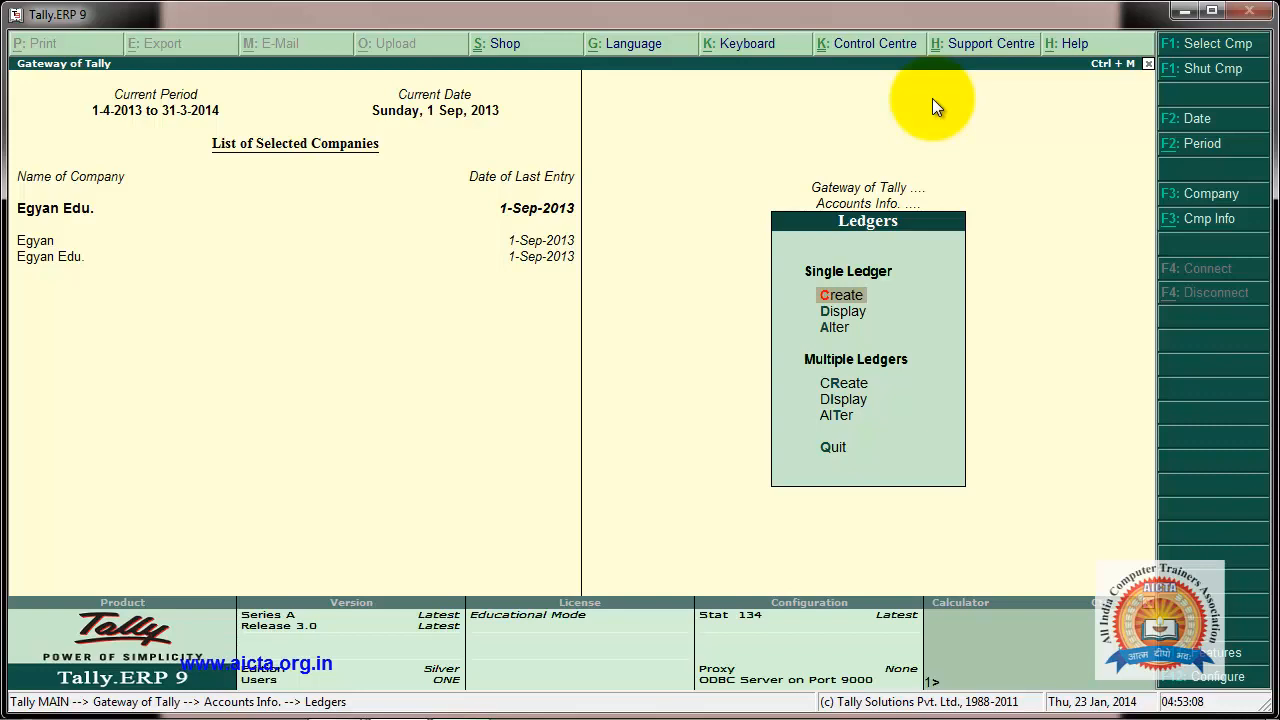
{"action": "key", "text": "Escape"}
{"action": "key", "text": "Escape"}
{"action": "key", "text": "Down"}
{"action": "key", "text": "Down"}
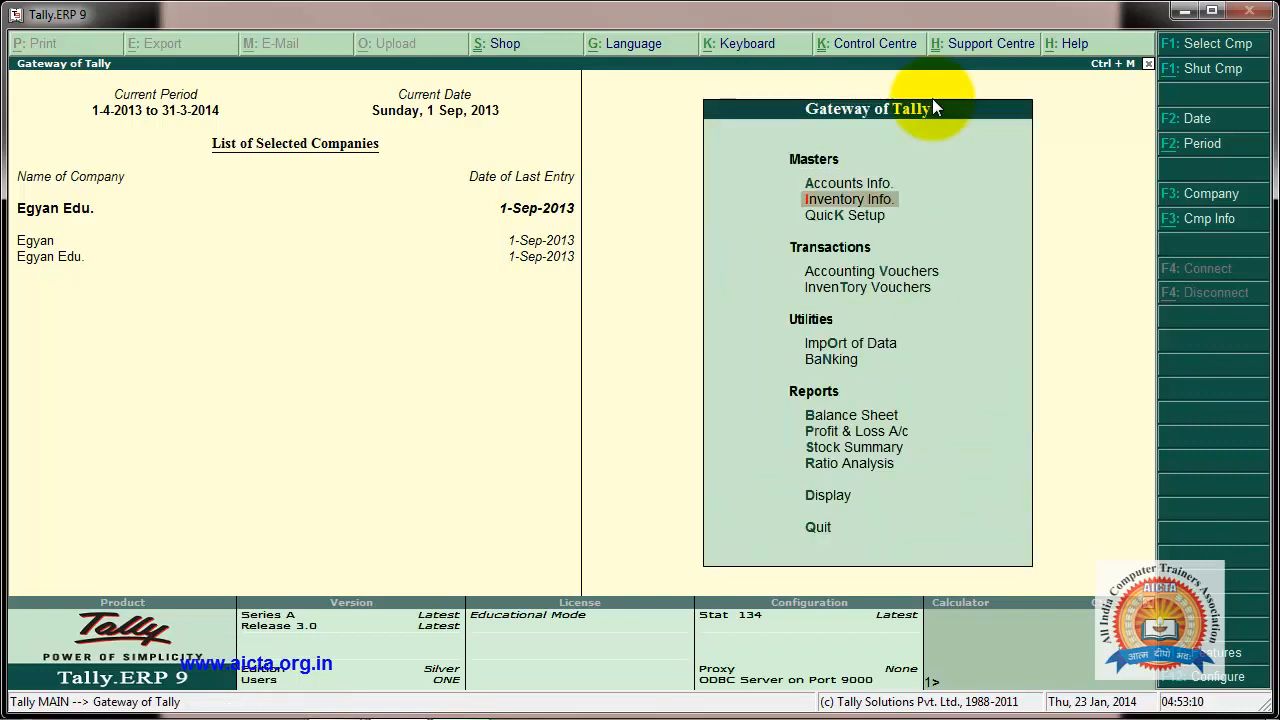
{"action": "key", "text": "Down"}
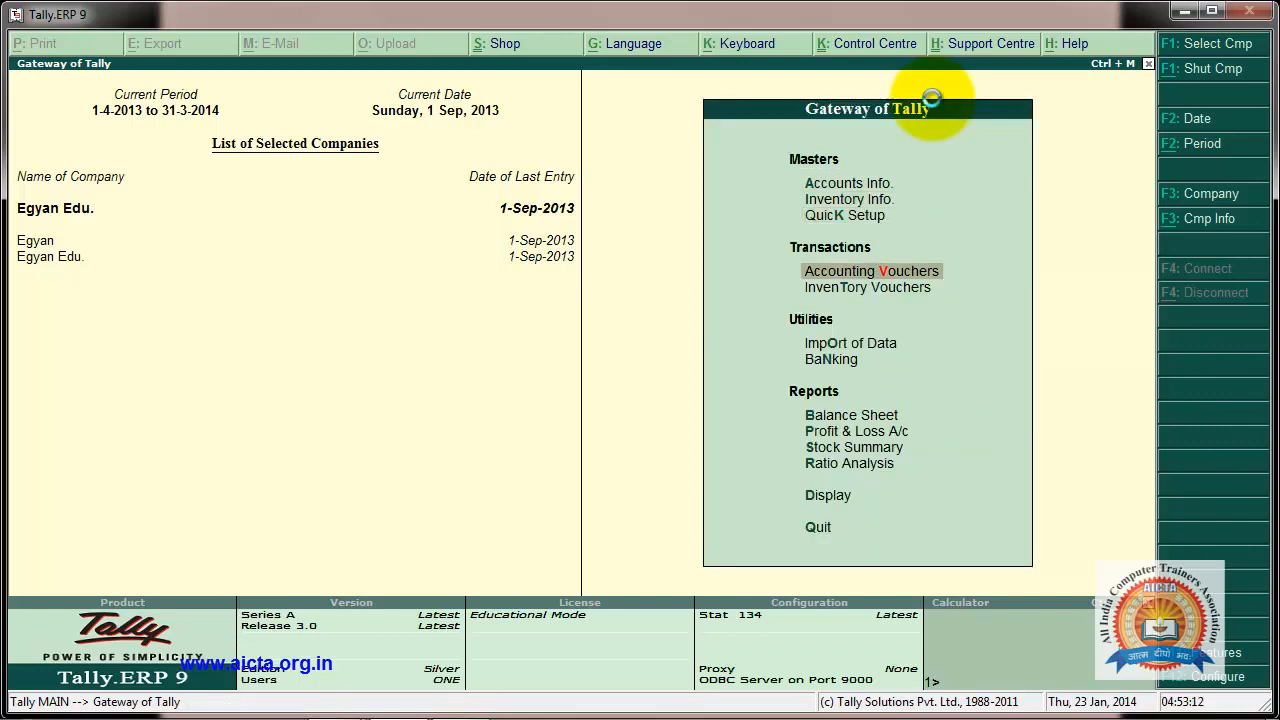
{"action": "key", "text": "Return"}
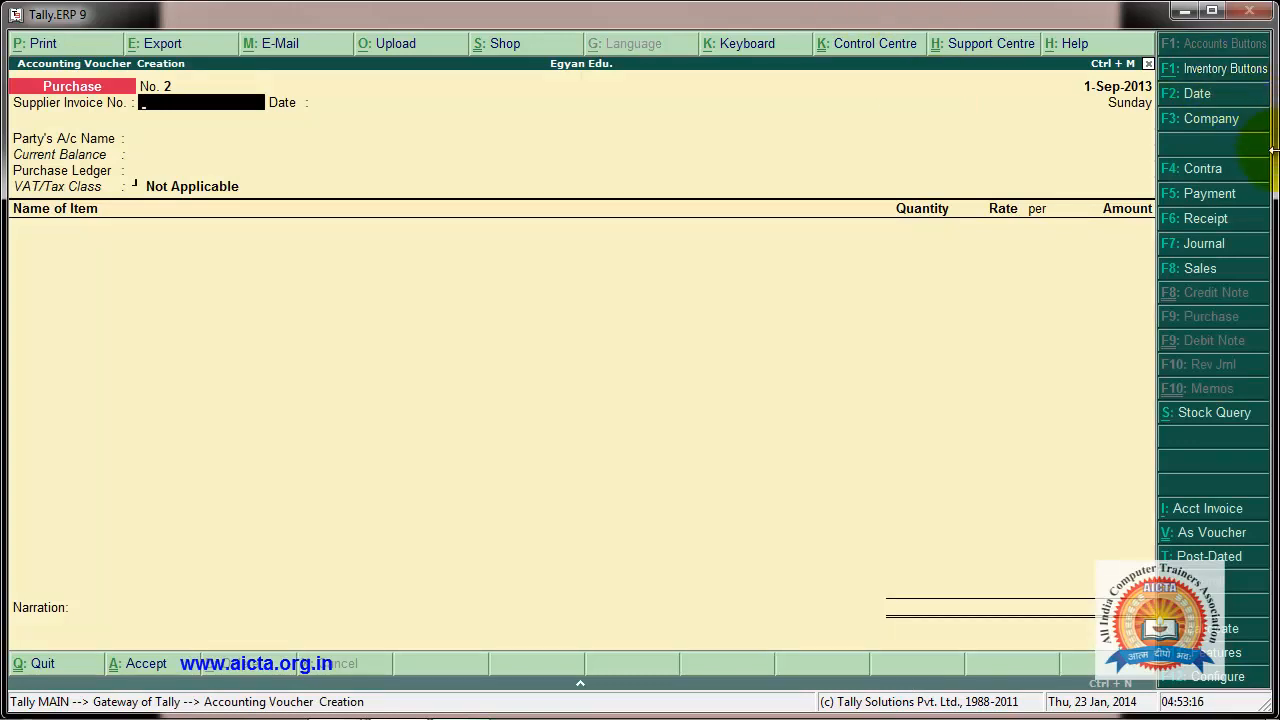
{"action": "left_click", "coordinate": [1208, 268]}
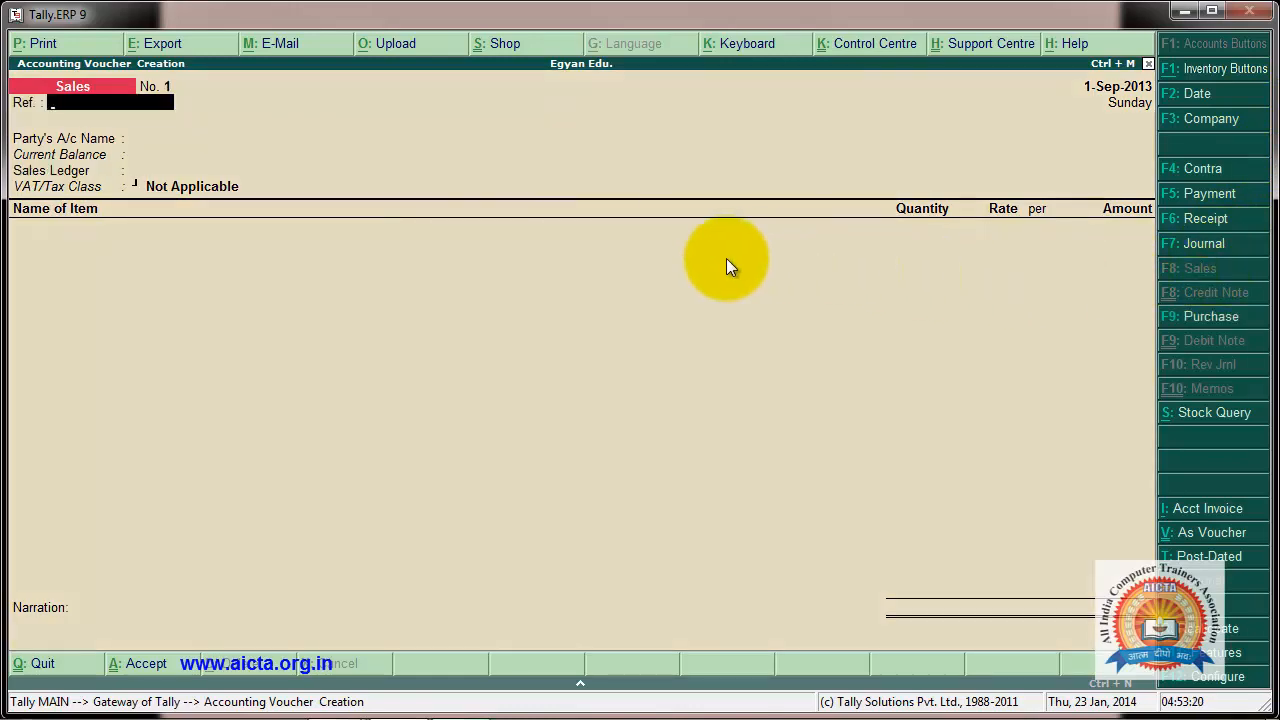
{"action": "type", "text": "1"}
{"action": "key", "text": "Return"}
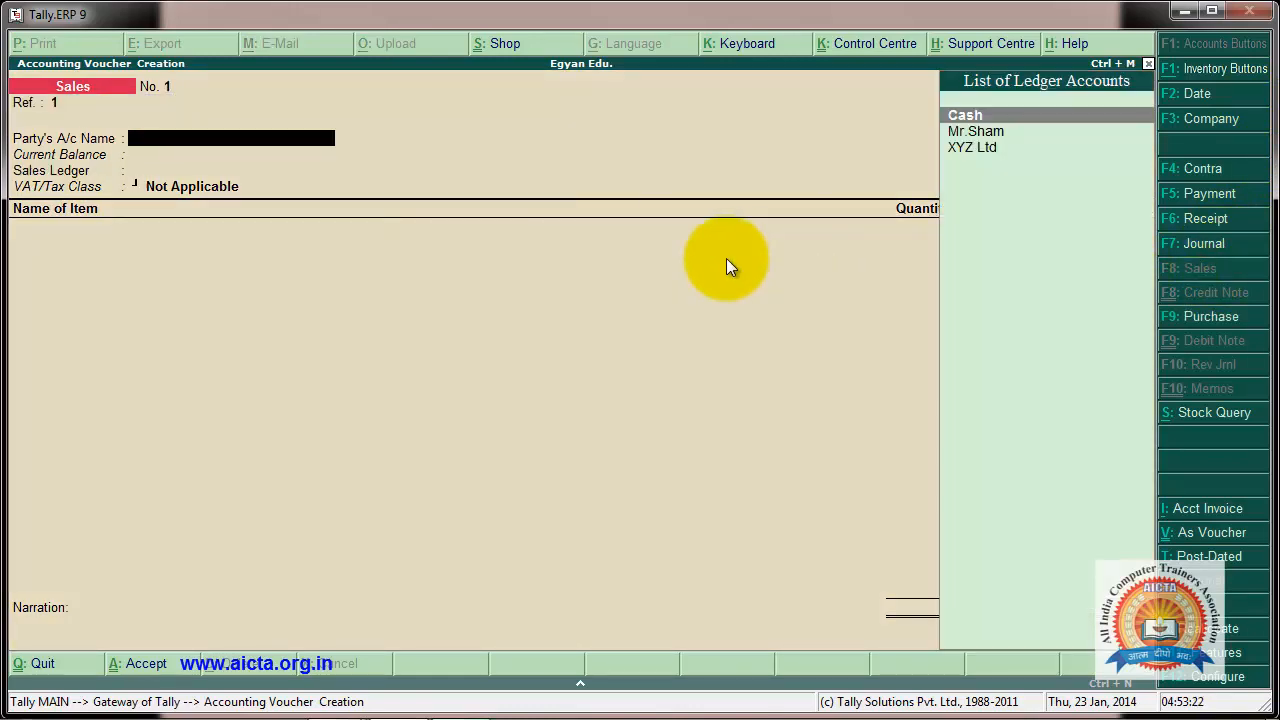
Set the party account to the customer's ledger with dealer type Not Applicable, and choose Sales @ 12.5% as the sales ledger.
{"action": "key", "text": "Down"}
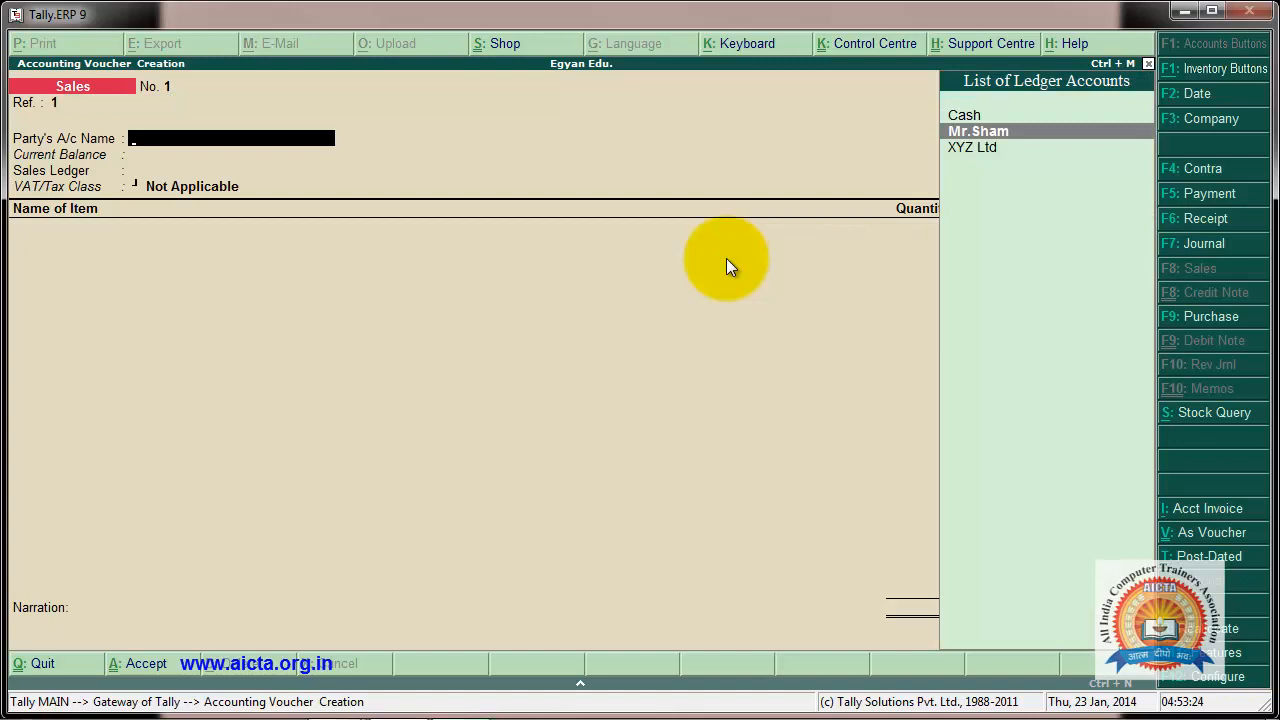
{"action": "key", "text": "Return"}
{"action": "key", "text": "Return"}
{"action": "key", "text": "Return"}
{"action": "key", "text": "Return"}
{"action": "key", "text": "Return"}
{"action": "key", "text": "Return"}
{"action": "key", "text": "Return"}
{"action": "key", "text": "Return"}
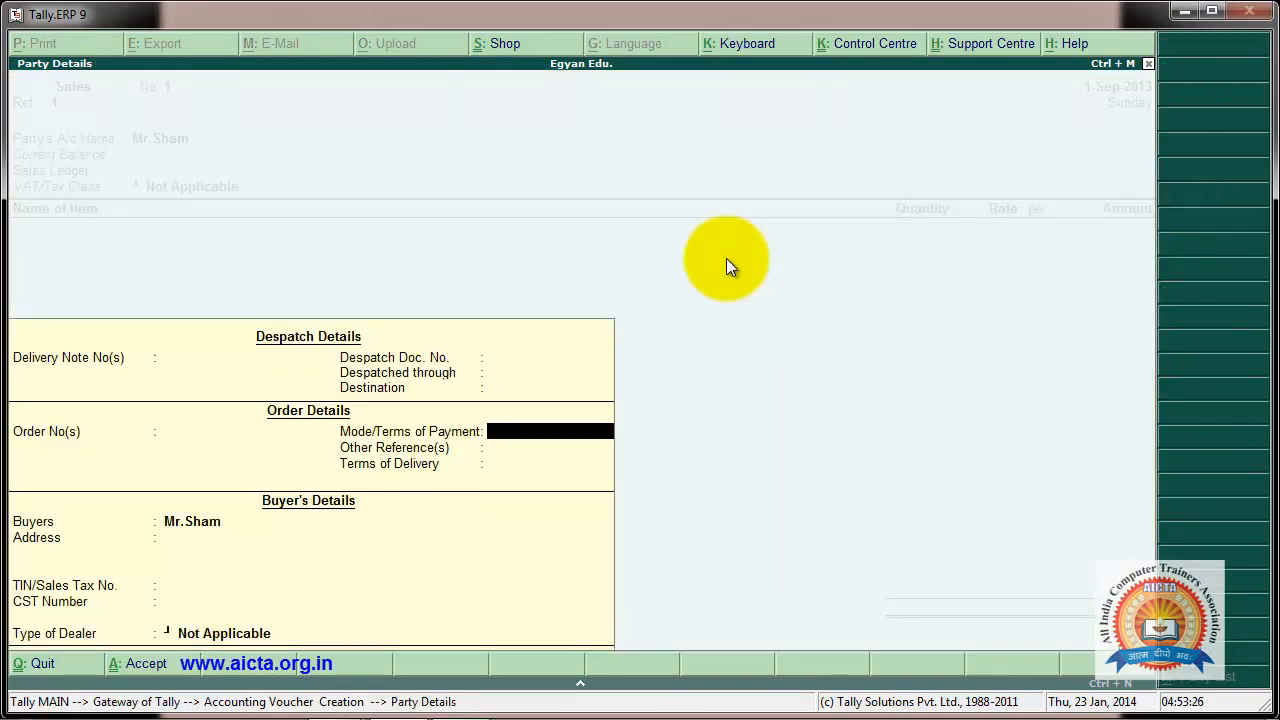
{"action": "key", "text": "Return"}
{"action": "key", "text": "Return"}
{"action": "key", "text": "Return"}
{"action": "key", "text": "Return"}
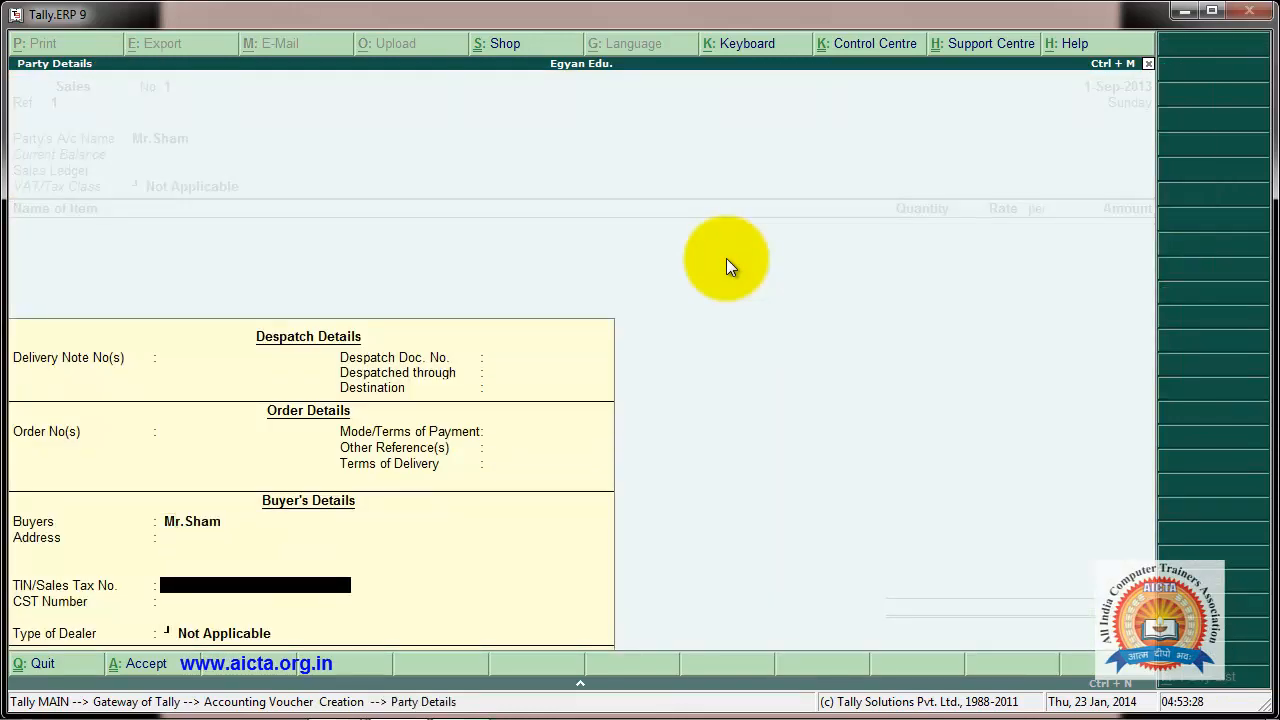
{"action": "key", "text": "Return"}
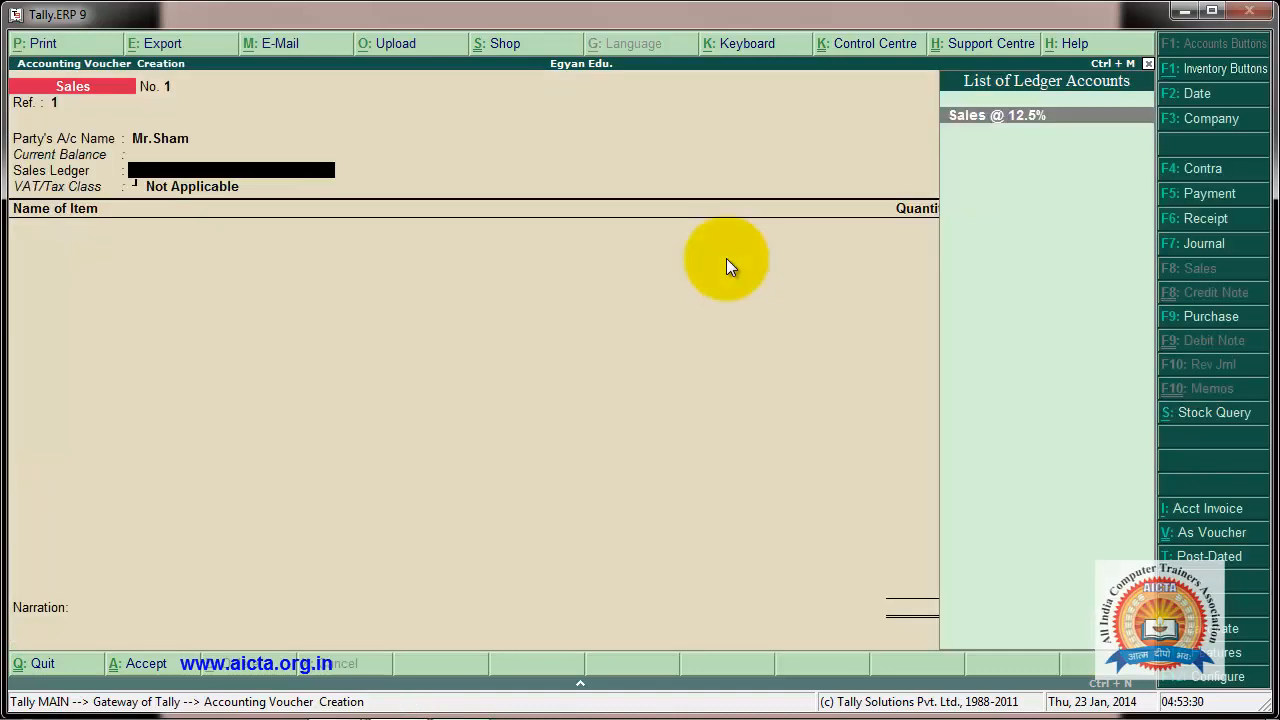
{"action": "key", "text": "Return"}
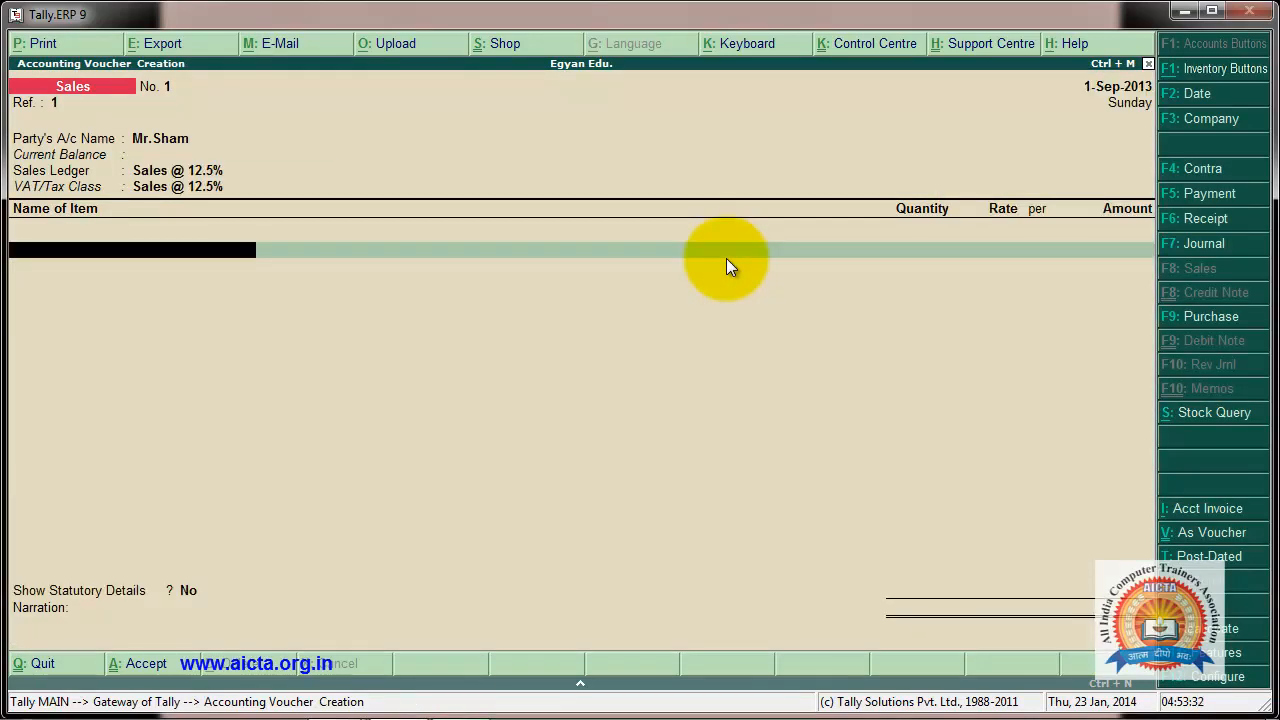
Add the Keyboard item to the sale with a quantity of 100 at a rate of 400 per no.
{"action": "key", "text": "Down"}
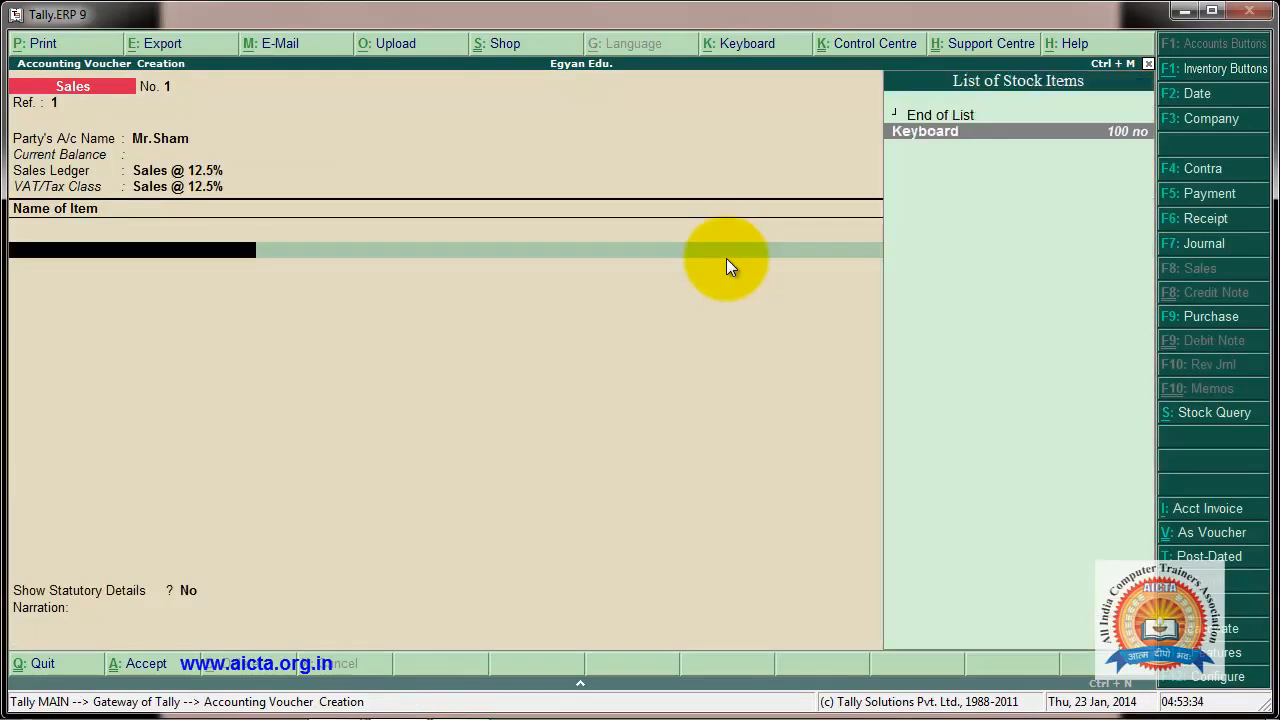
{"action": "key", "text": "Return"}
{"action": "type", "text": "100"}
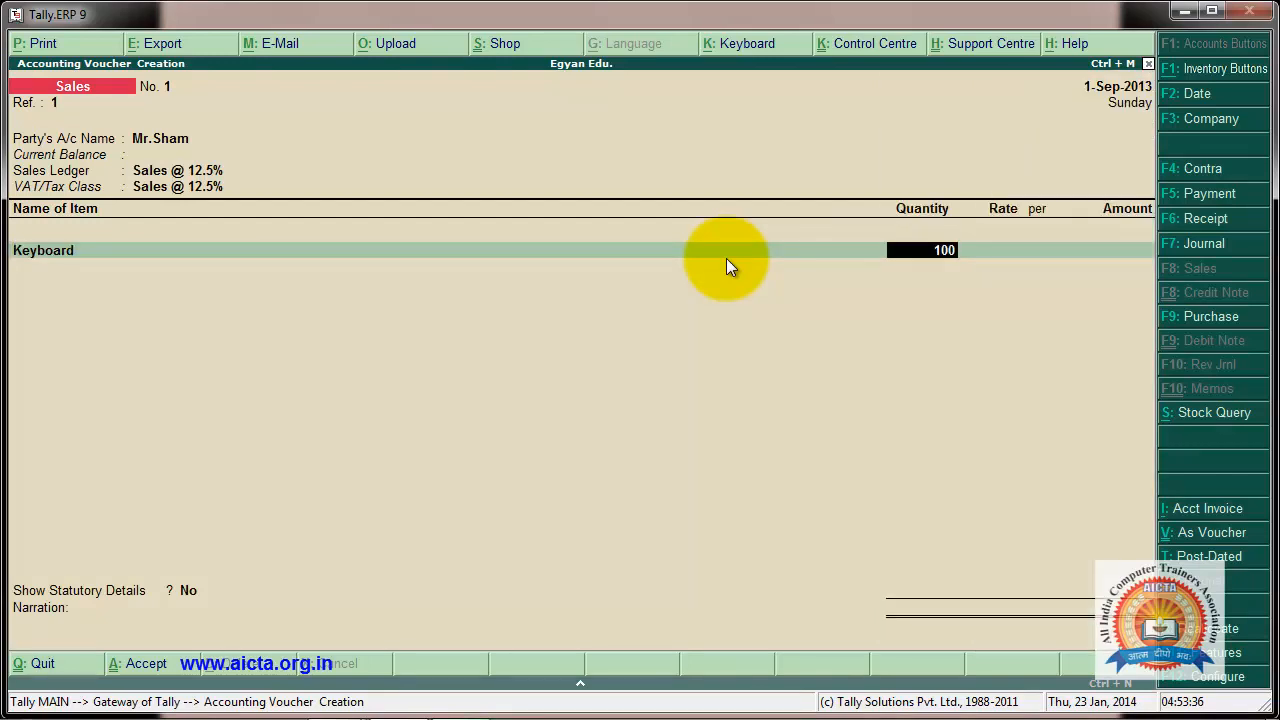
{"action": "key", "text": "Return"}
{"action": "type", "text": "400"}
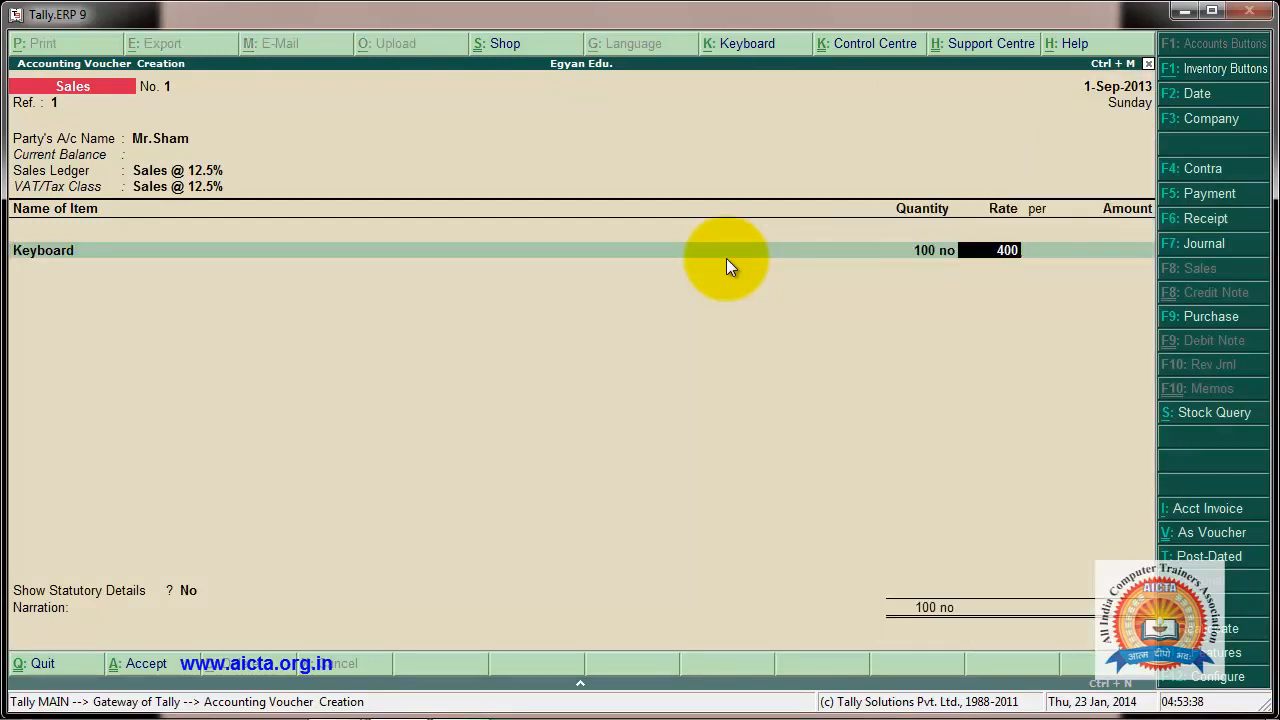
{"action": "key", "text": "Return"}
{"action": "key", "text": "Return"}
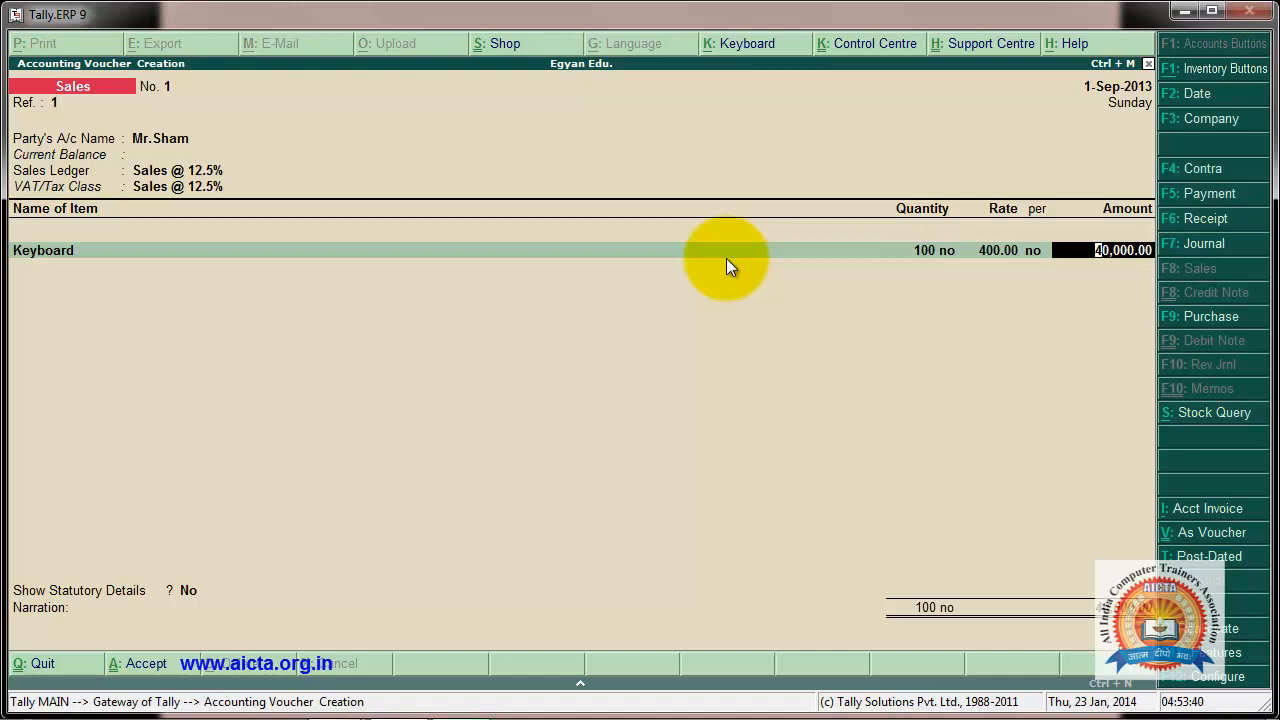
{"action": "key", "text": "Return"}
{"action": "key", "text": "Return"}
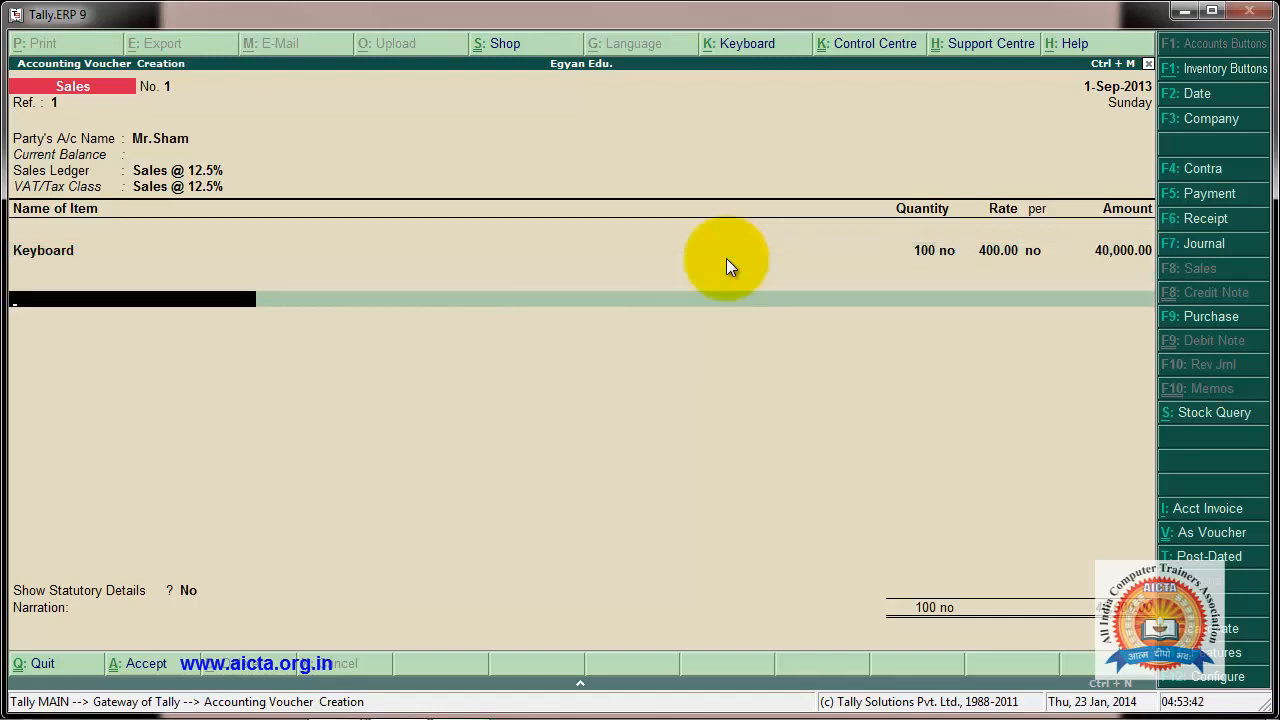
{"action": "type", "text": "o"}
{"action": "key", "text": "Return"}
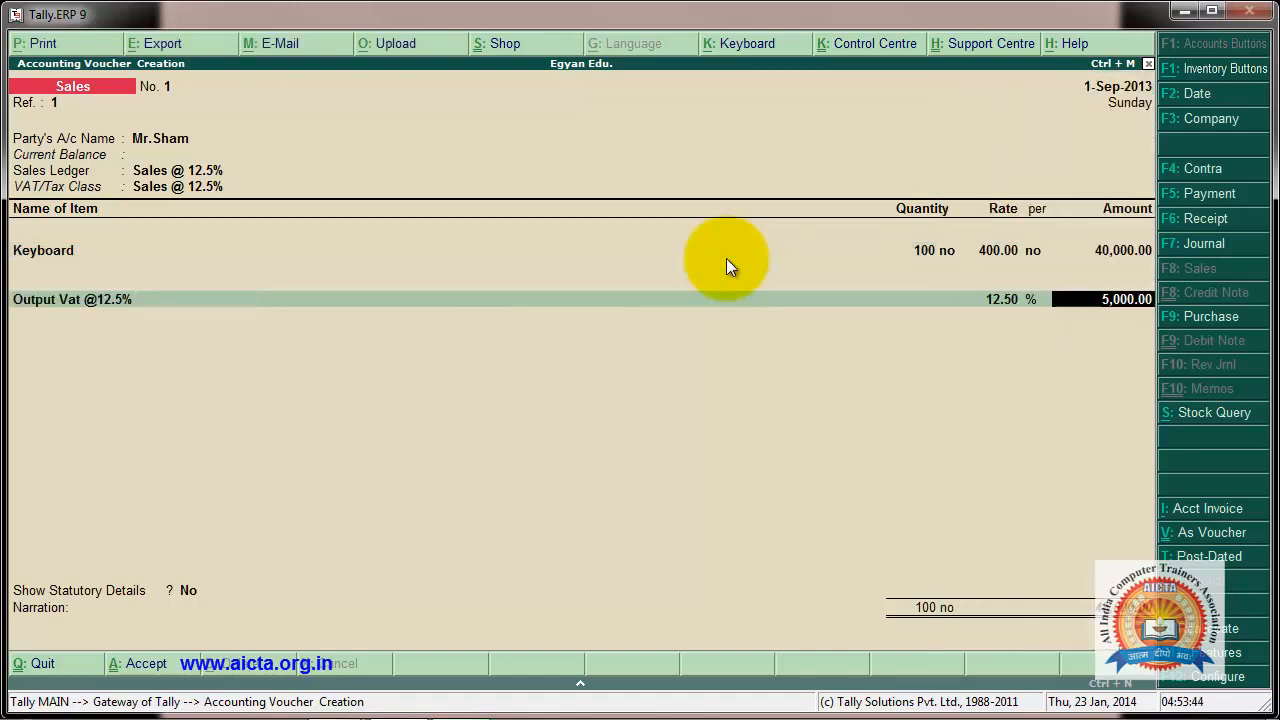
{"action": "key", "text": "Return"}
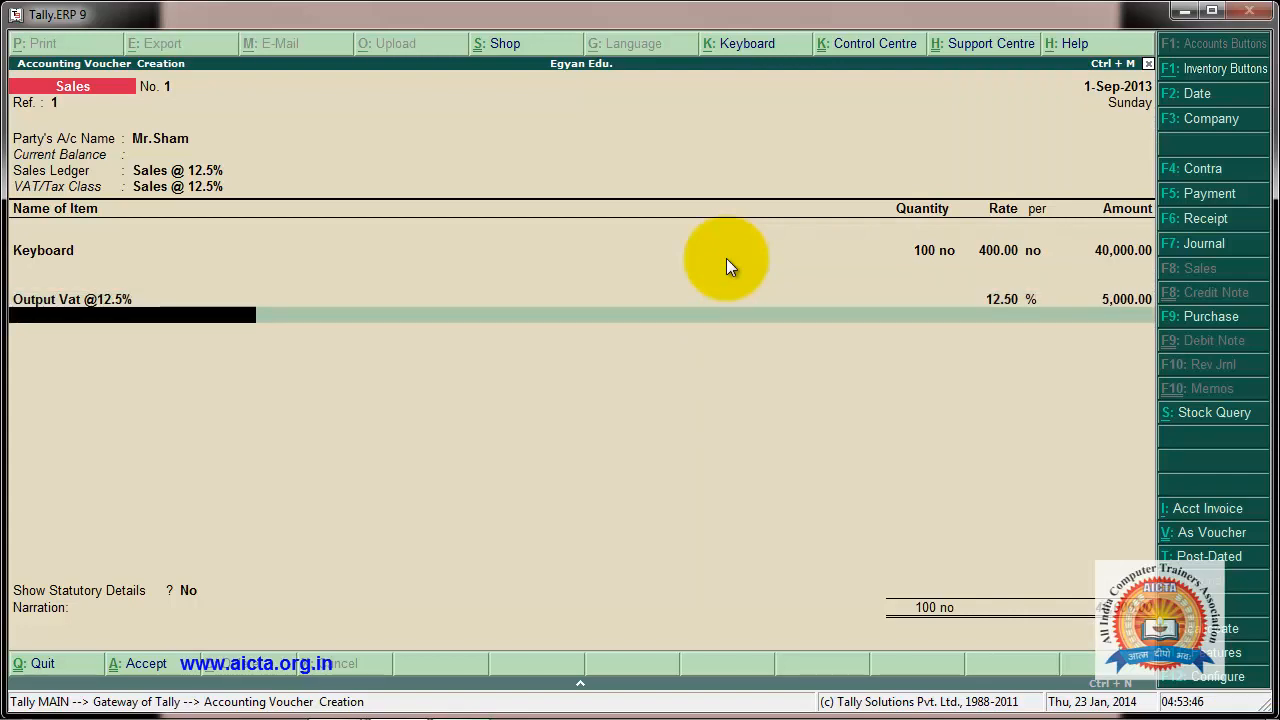
{"action": "key", "text": "Return"}
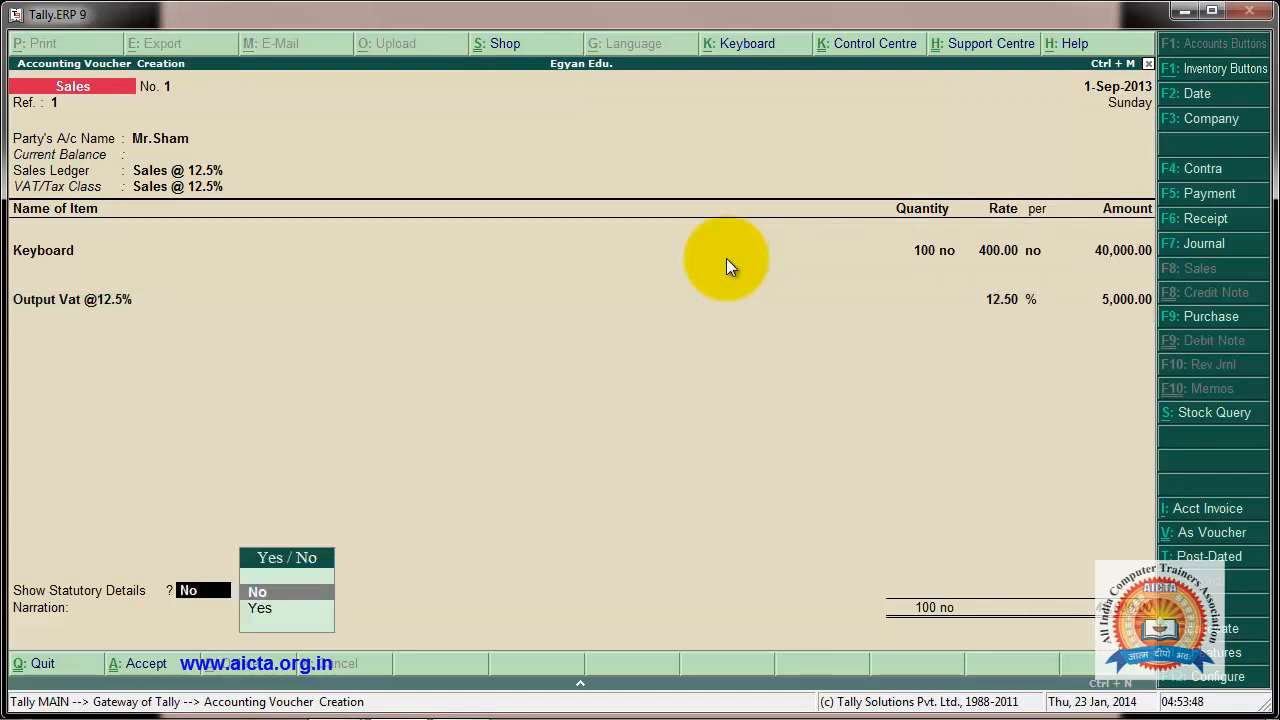
{"action": "key", "text": "Return"}
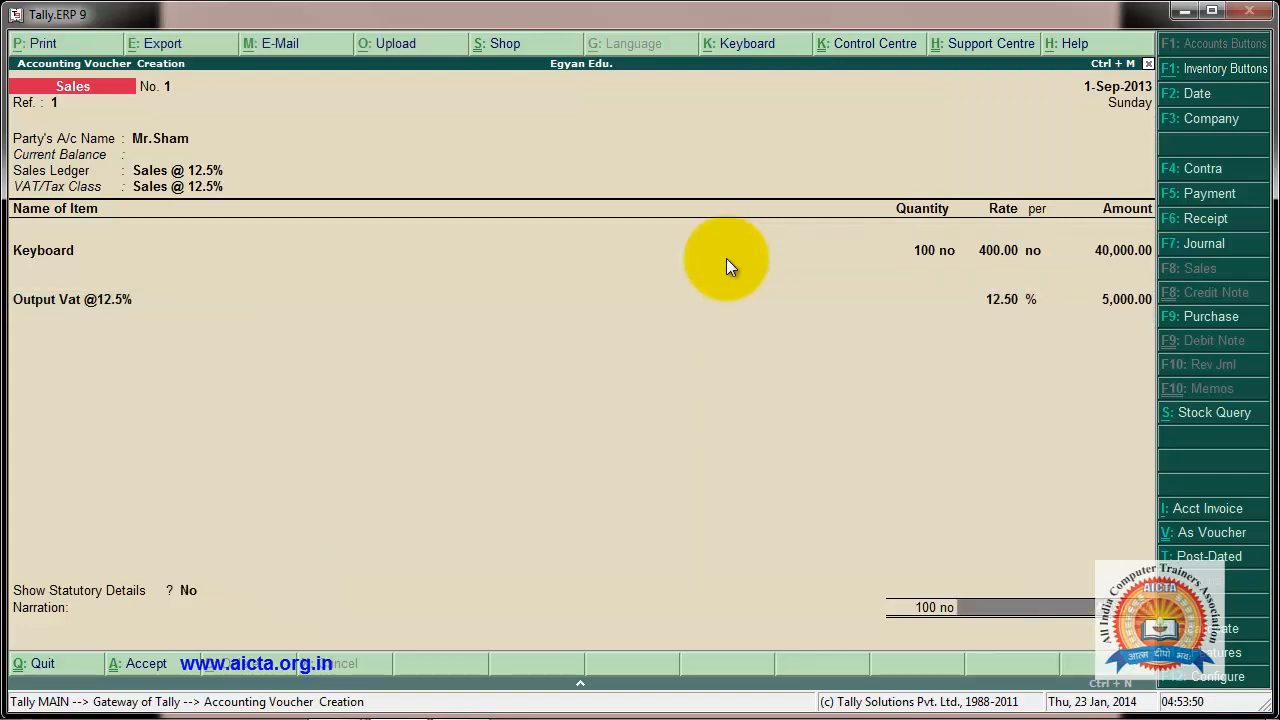
{"action": "key", "text": "Return"}
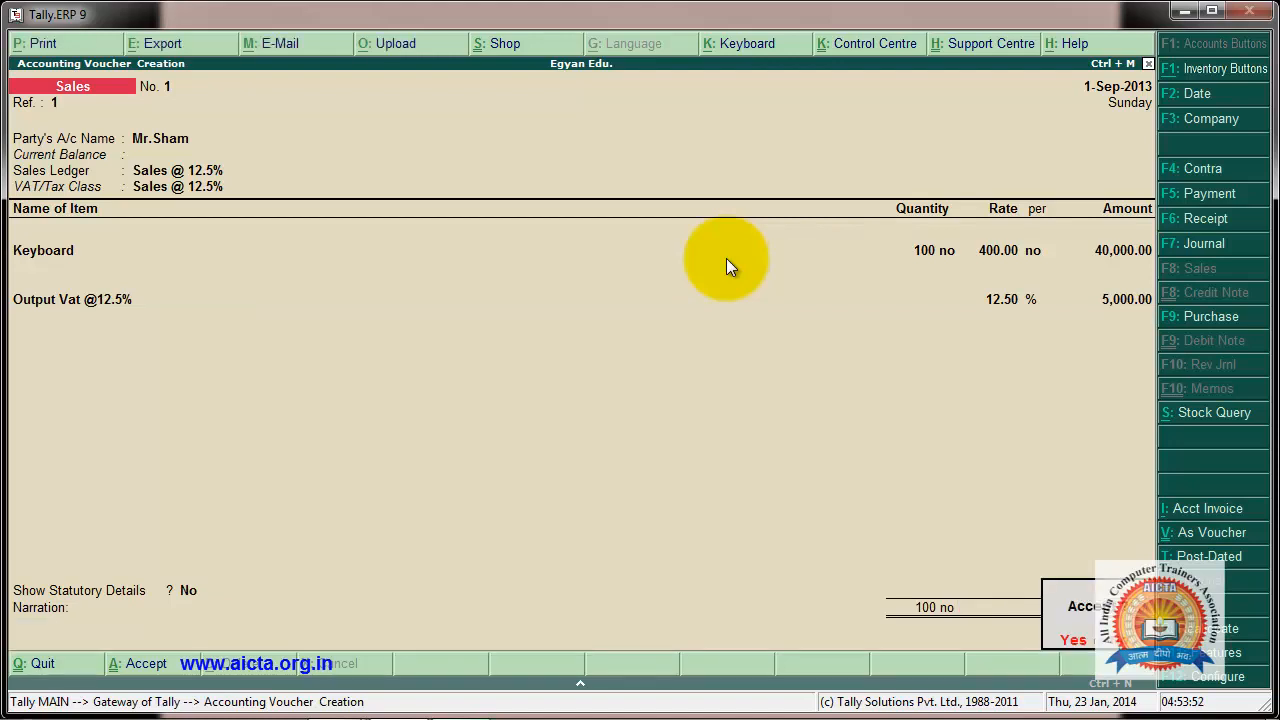
{"action": "key", "text": "Return"}
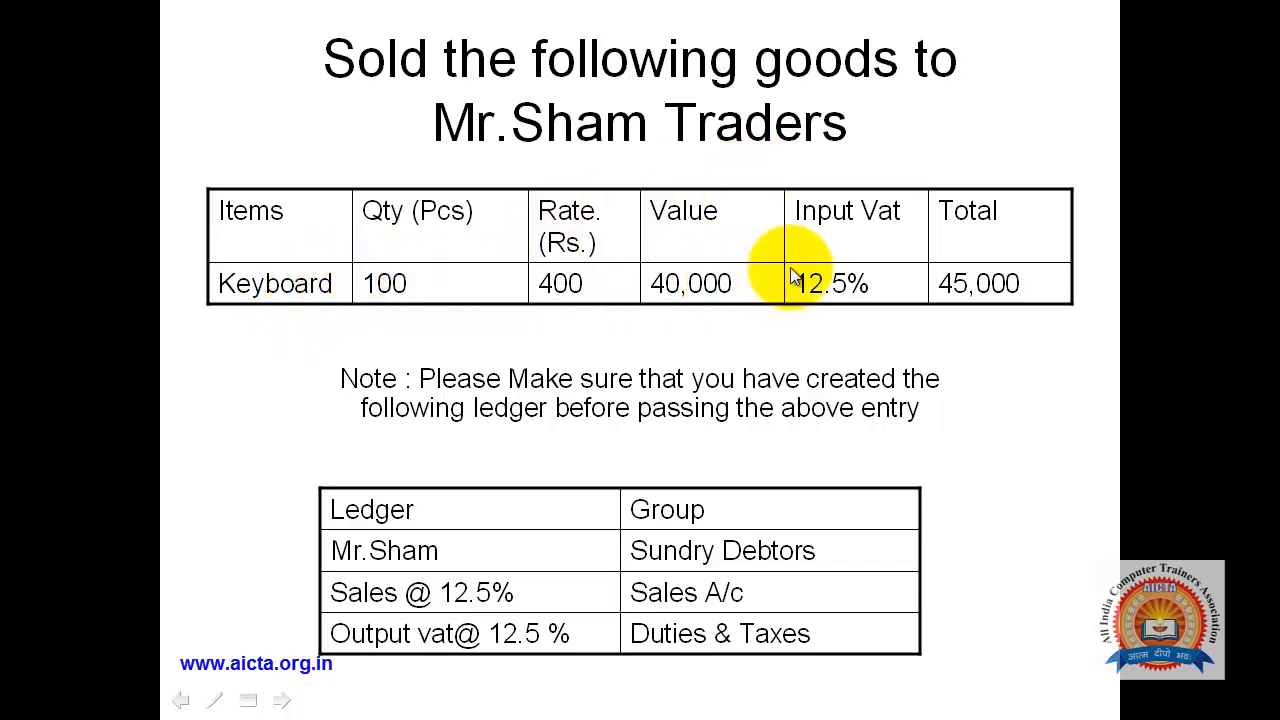
{"action": "left_click", "coordinate": [995, 282]}
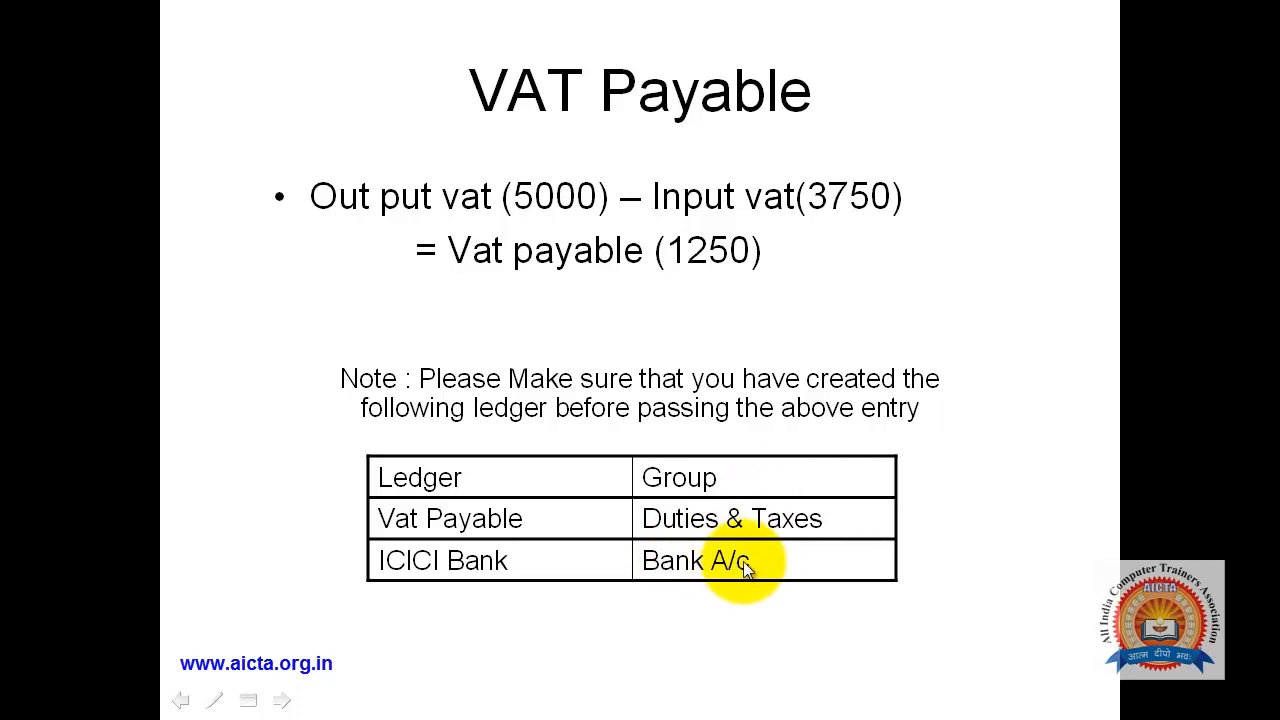
Switch back to Tally.ERP 9, leave the blank sales voucher, and start creating a single ledger.
{"action": "key", "text": "alt+Tab"}
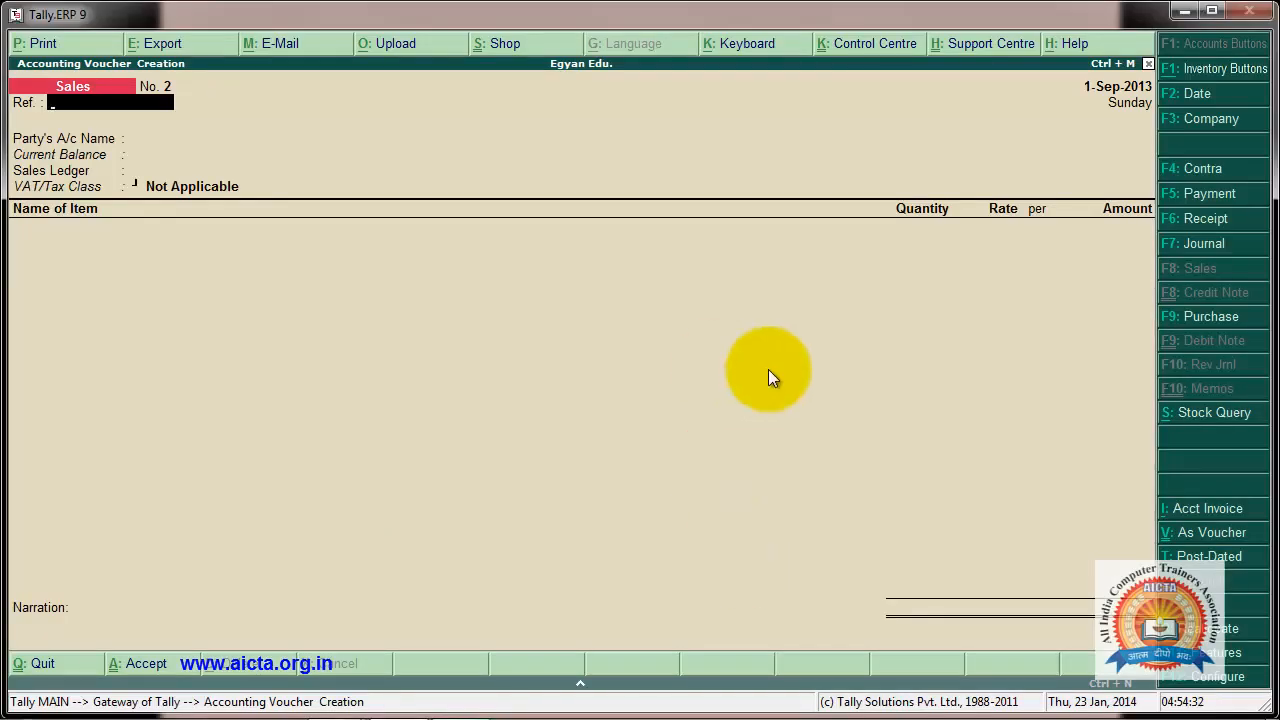
{"action": "key", "text": "Escape"}
{"action": "key", "text": "y"}
{"action": "key", "text": "Up"}
{"action": "key", "text": "Up"}
{"action": "key", "text": "Up"}
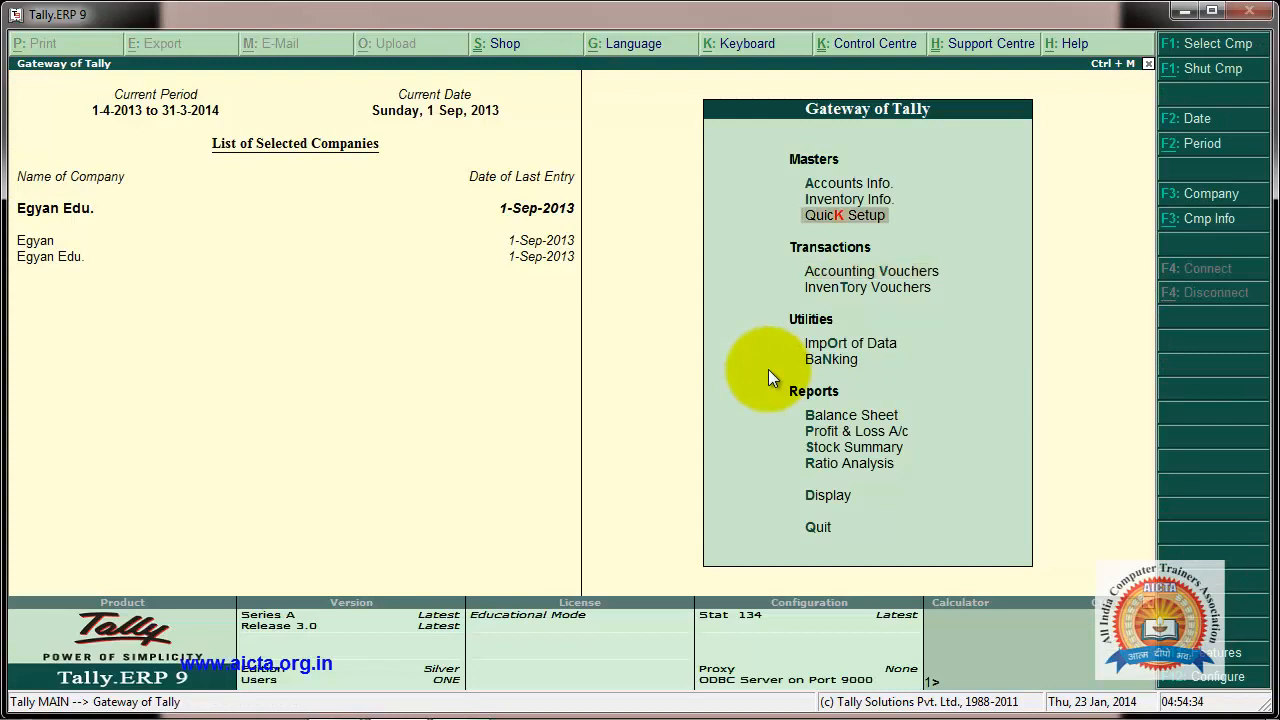
{"action": "key", "text": "Return"}
{"action": "key", "text": "Down"}
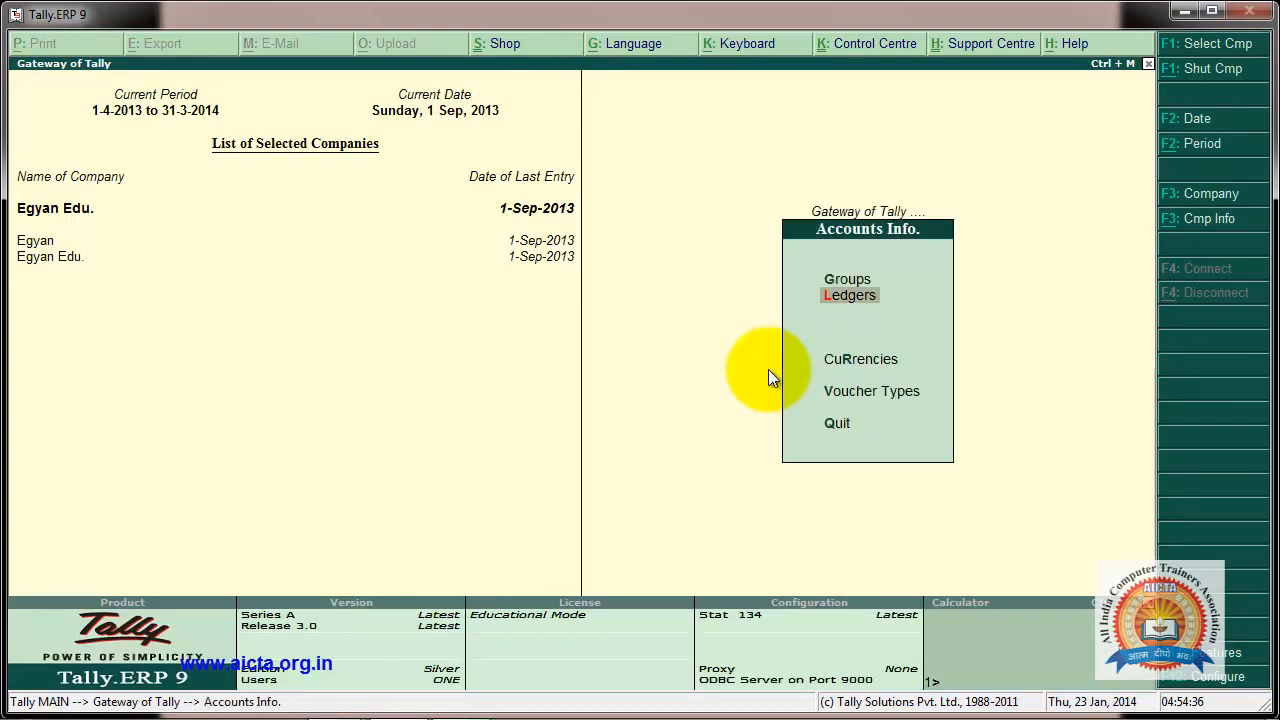
{"action": "key", "text": "Return"}
{"action": "key", "text": "Return"}
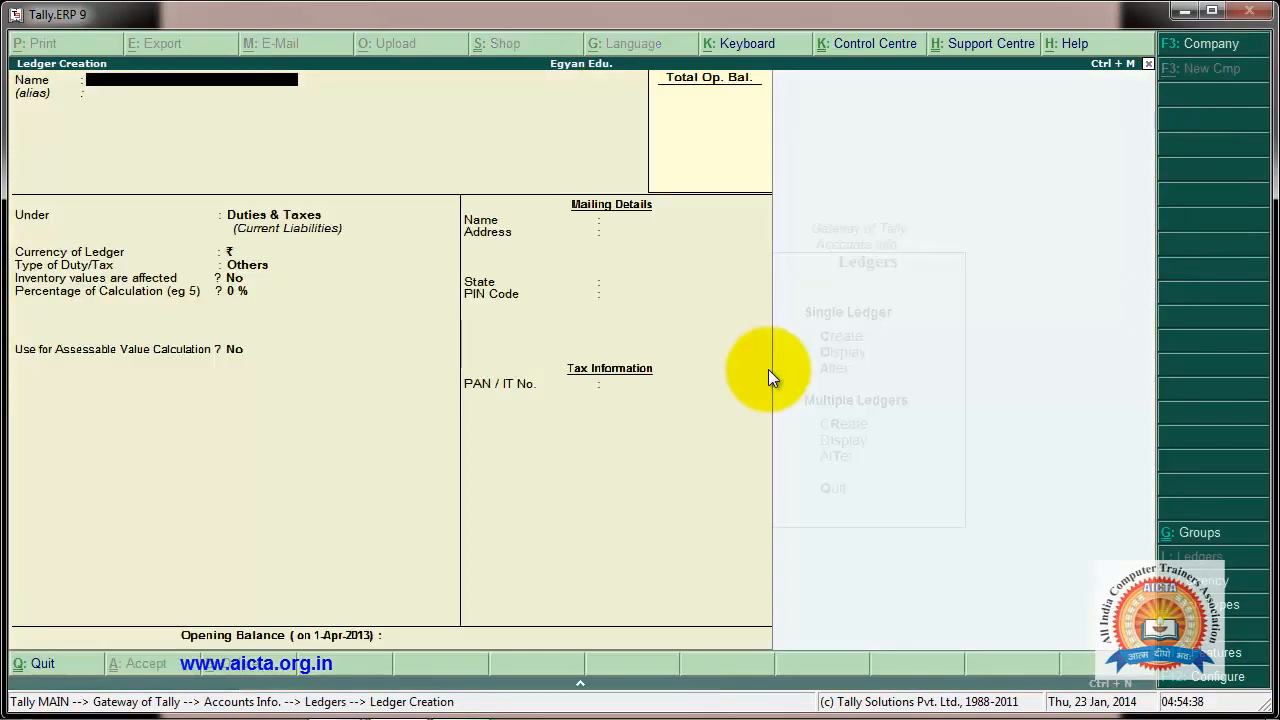
Name the new ledger Vat Payable, place it under Duties & Taxes, and set its type of duty/tax to VAT.
{"action": "type", "text": "Vat Payable"}
{"action": "key", "text": "Return"}
{"action": "key", "text": "Return"}
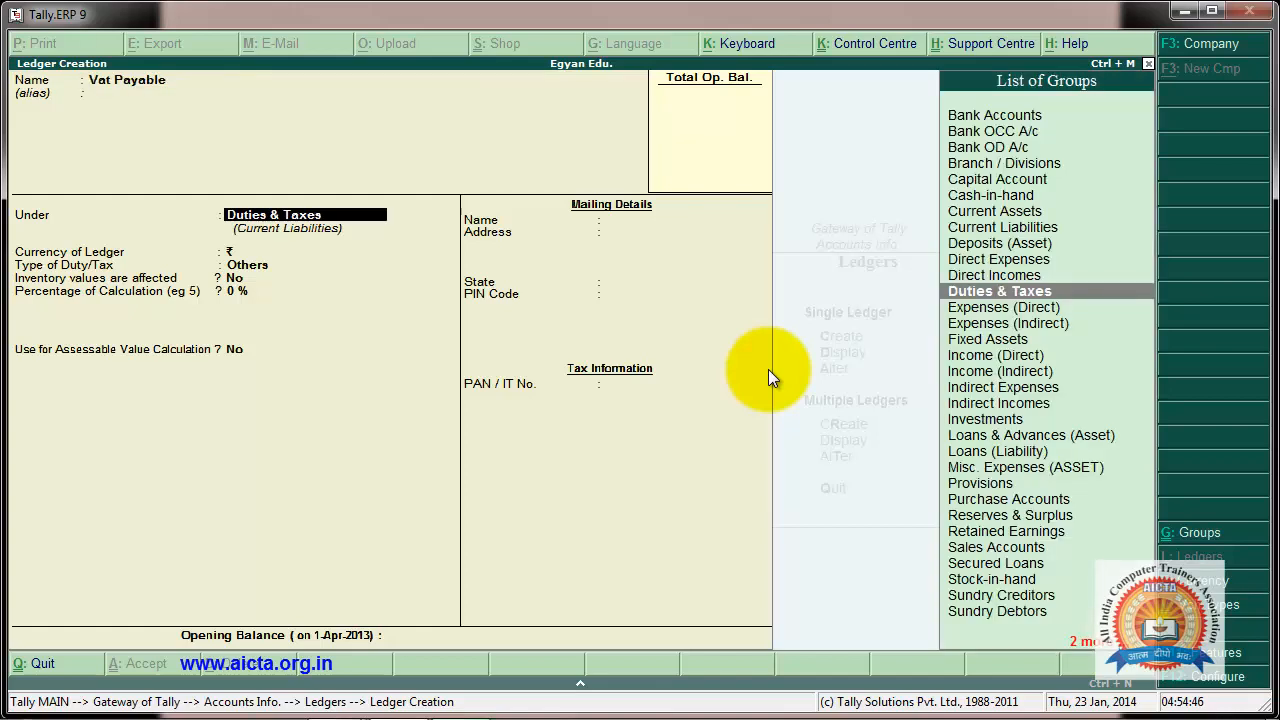
{"action": "key", "text": "Return"}
{"action": "key", "text": "Return"}
{"action": "key", "text": "Down"}
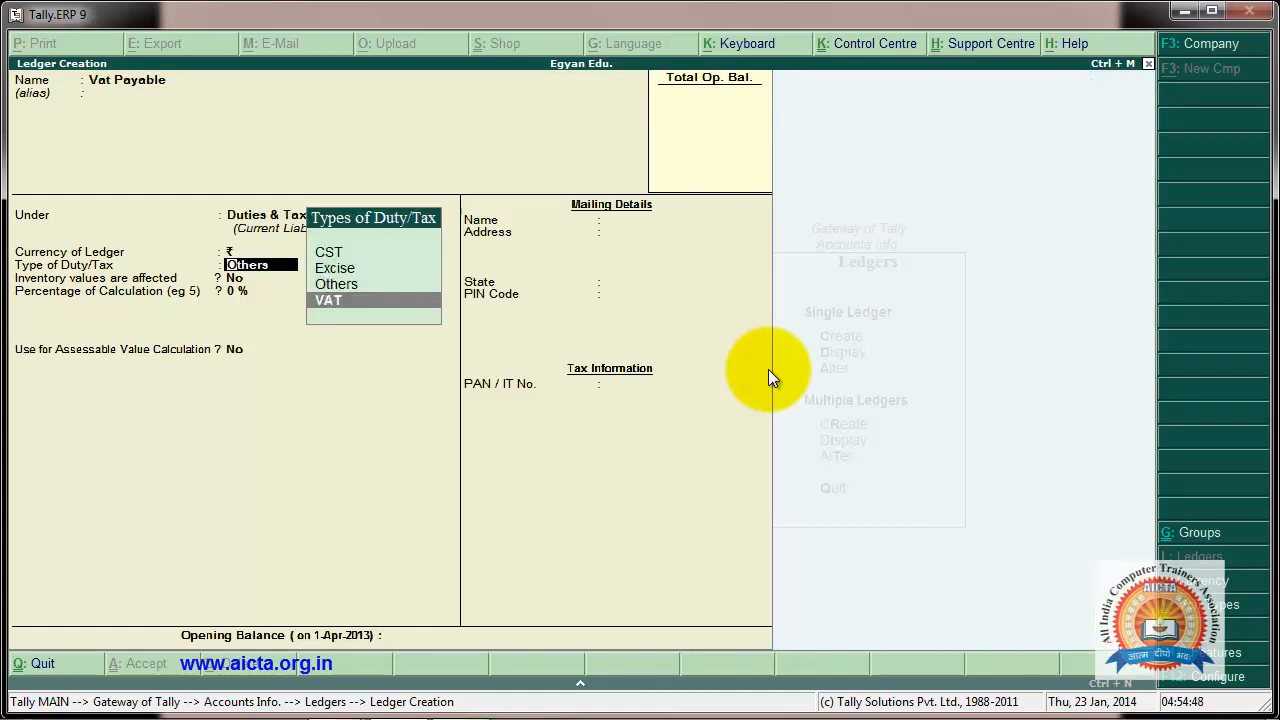
{"action": "key", "text": "Return"}
Keep the VAT sub type and class Not Applicable at 0 %, set the calculation method to On VAT Rate, and save the ledger.
{"action": "key", "text": "Return"}
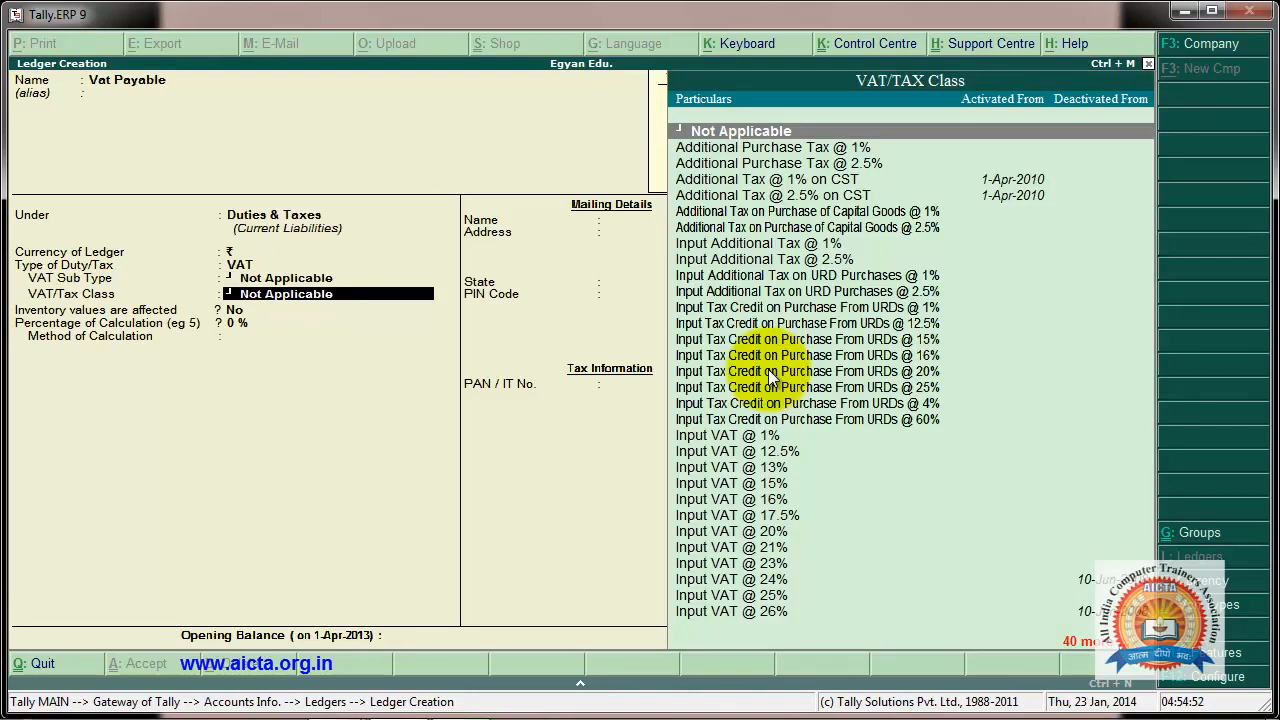
{"action": "key", "text": "Return"}
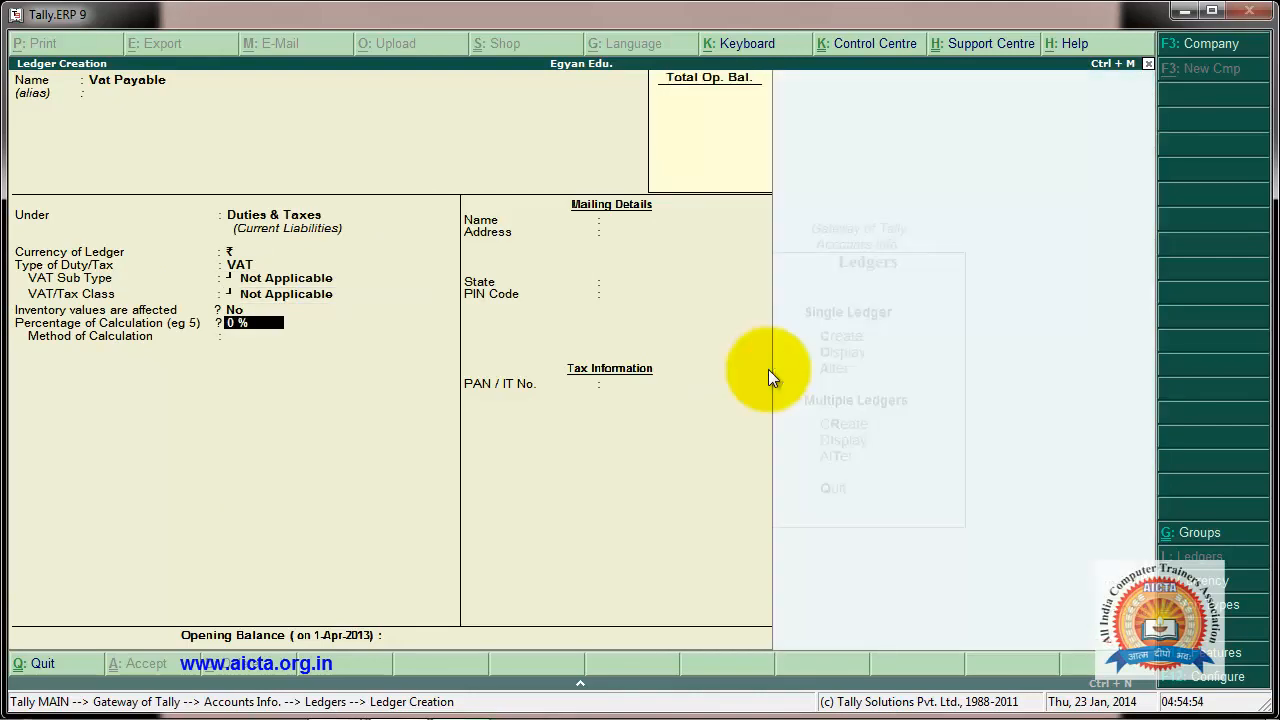
{"action": "key", "text": "Return"}
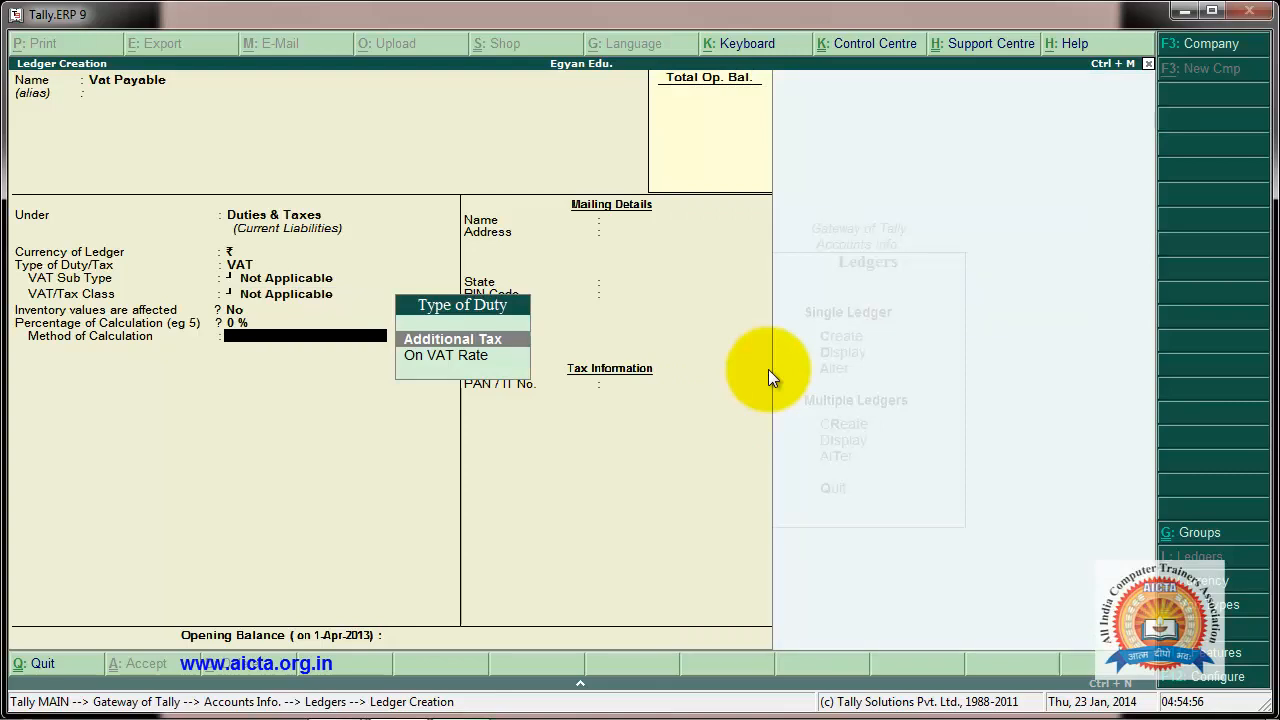
{"action": "key", "text": "Down"}
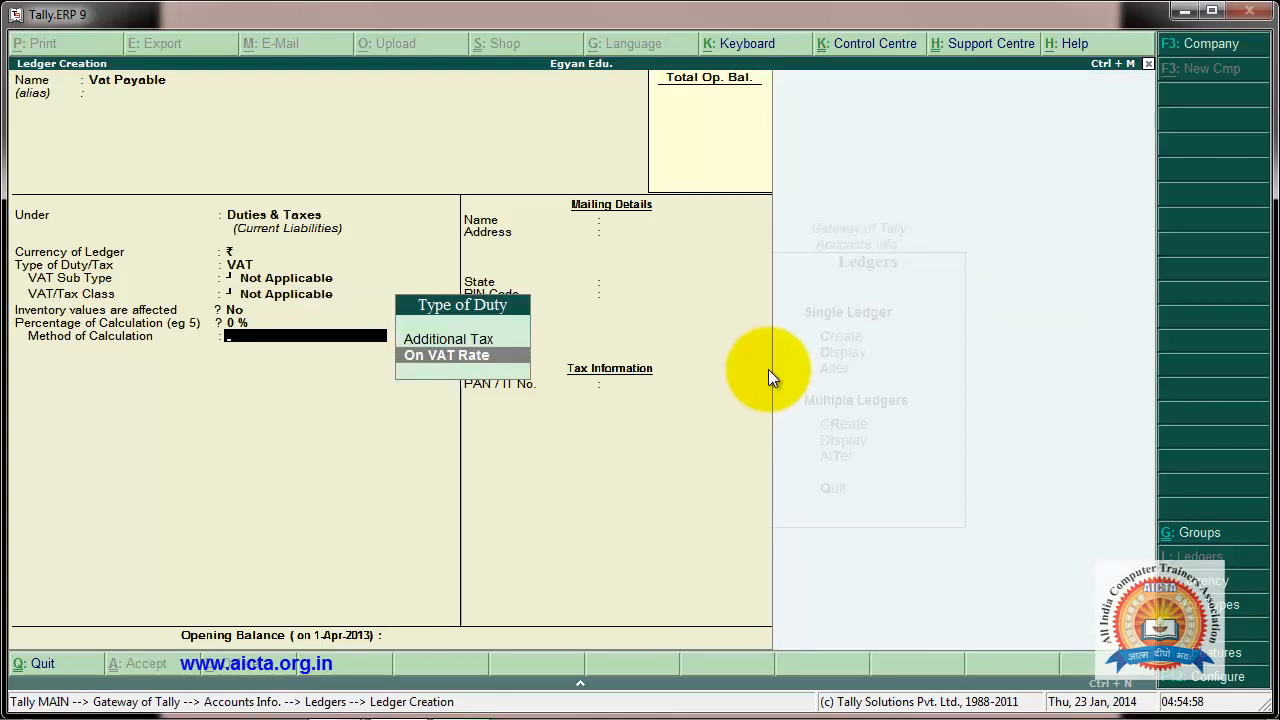
{"action": "key", "text": "Return"}
{"action": "key", "text": "Return"}
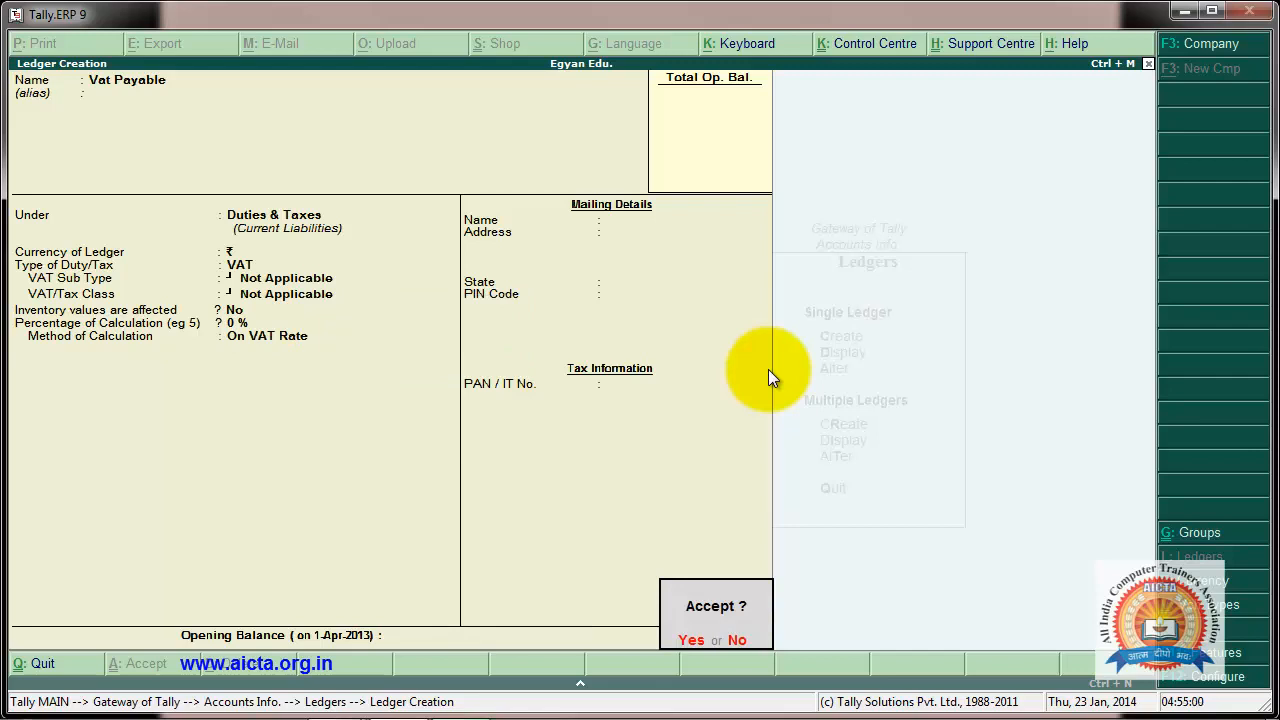
{"action": "key", "text": "Return"}
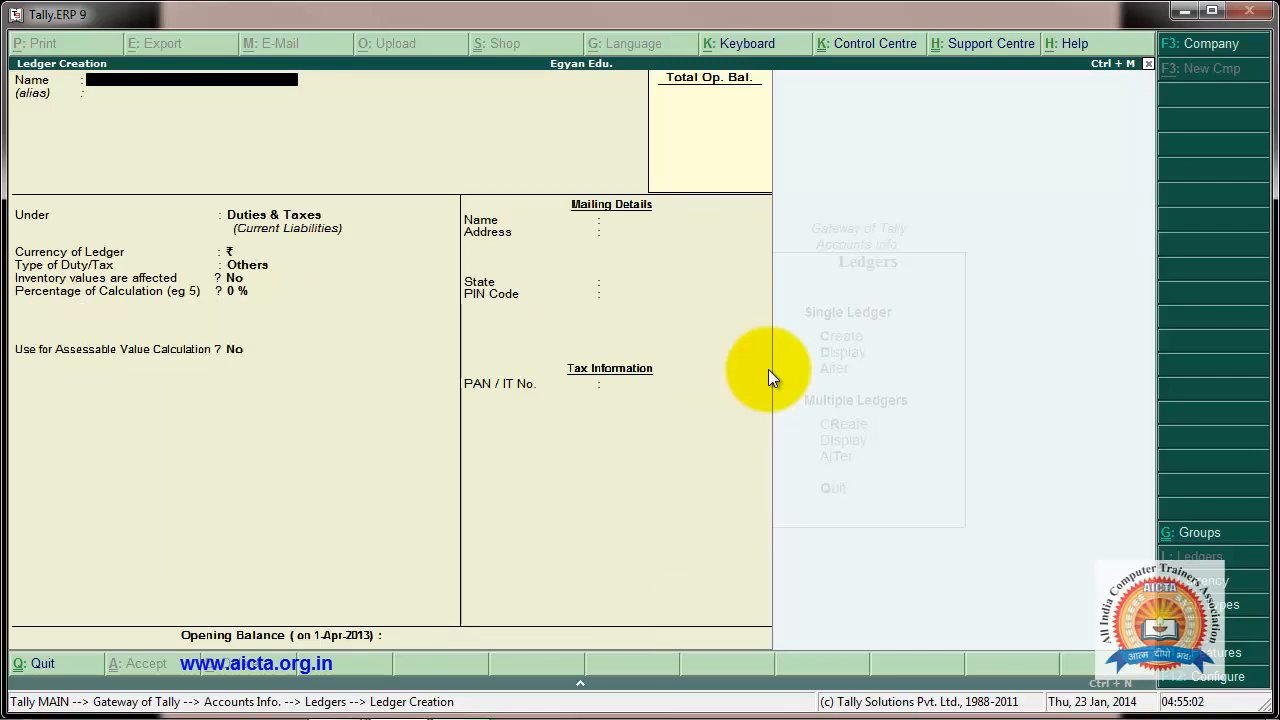
Start another single ledger named ICICI Bank under Bank Accounts, keeping the reconciliation date 1-Apr-2013.
{"action": "key", "text": "Escape"}
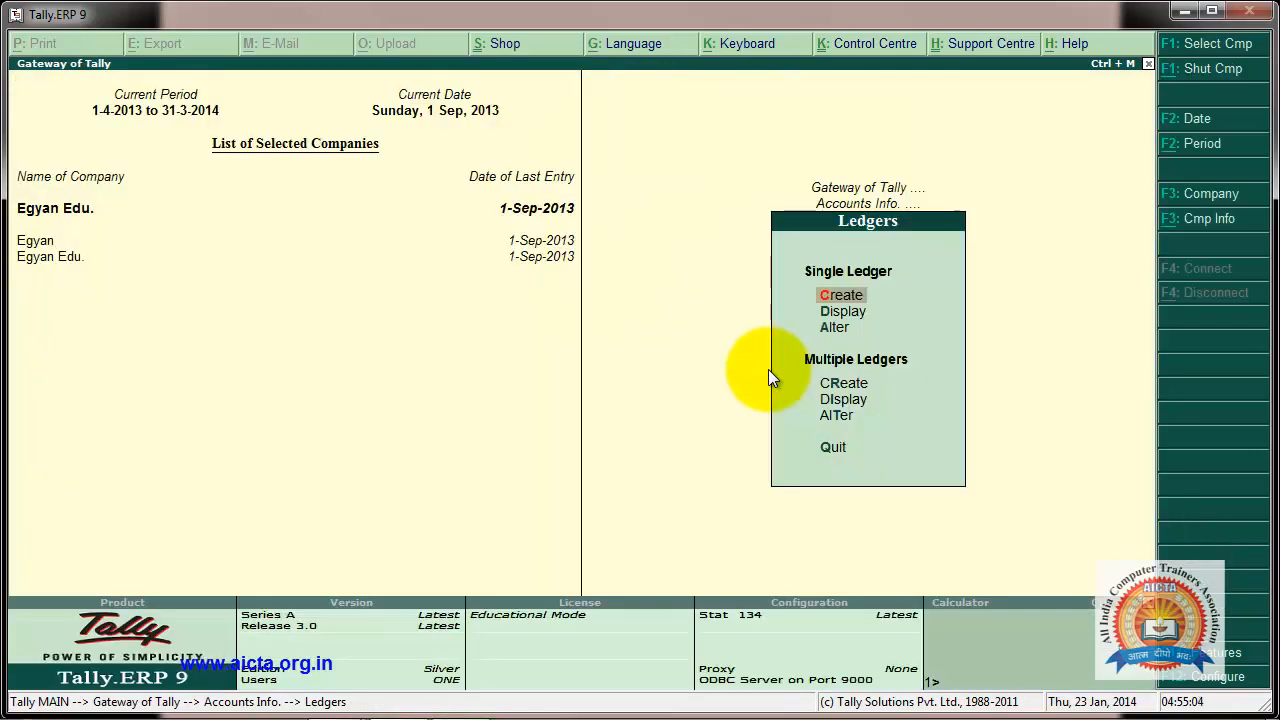
{"action": "key", "text": "Return"}
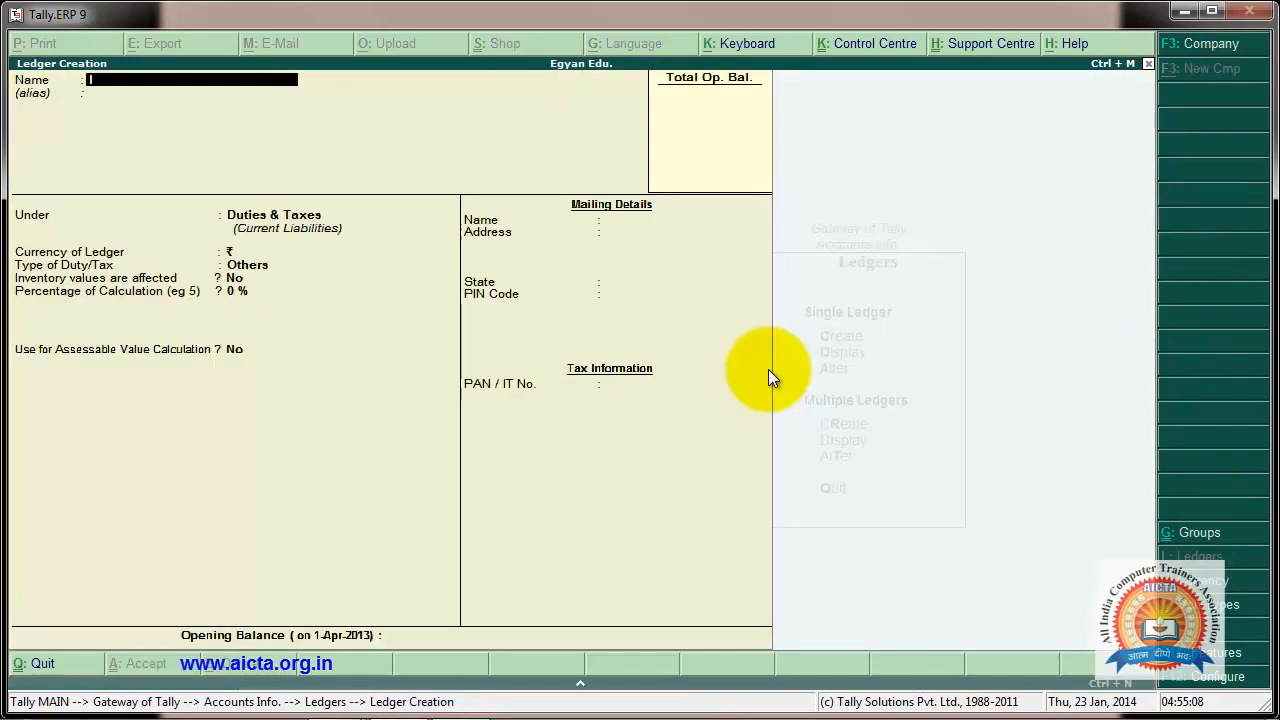
{"action": "type", "text": "ICICI Bank"}
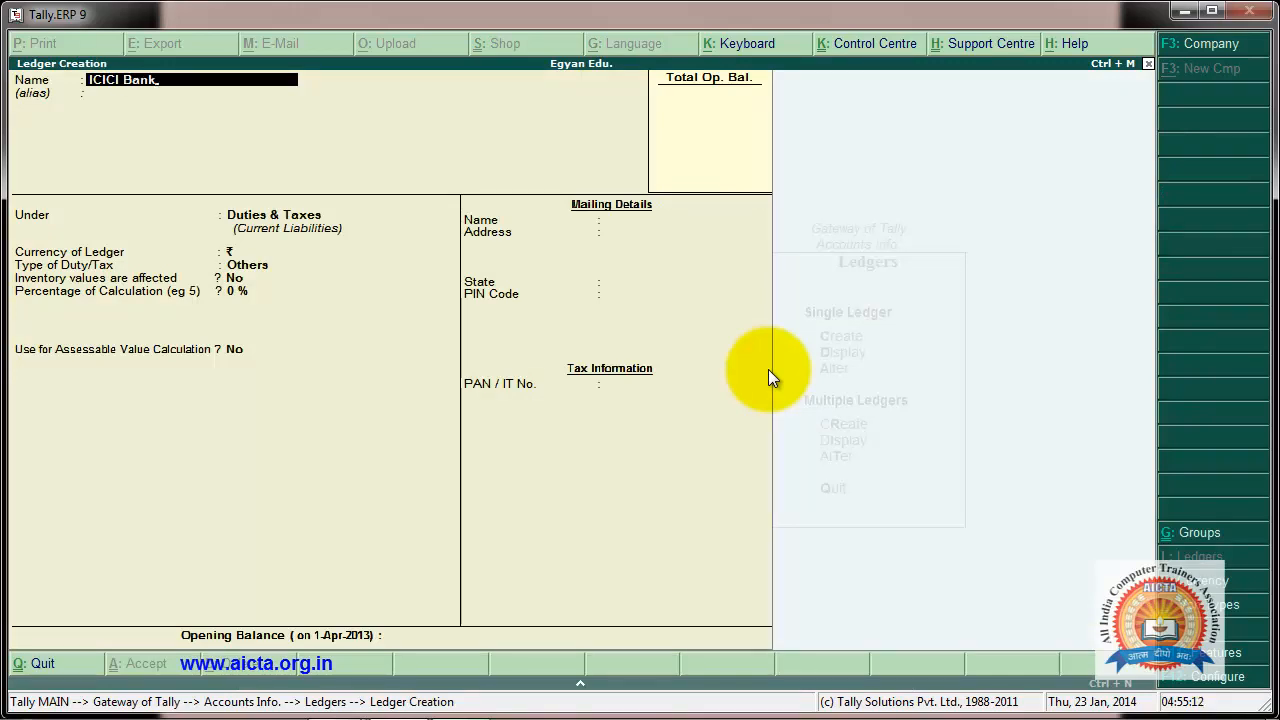
{"action": "key", "text": "Return"}
{"action": "key", "text": "Return"}
{"action": "type", "text": "B"}
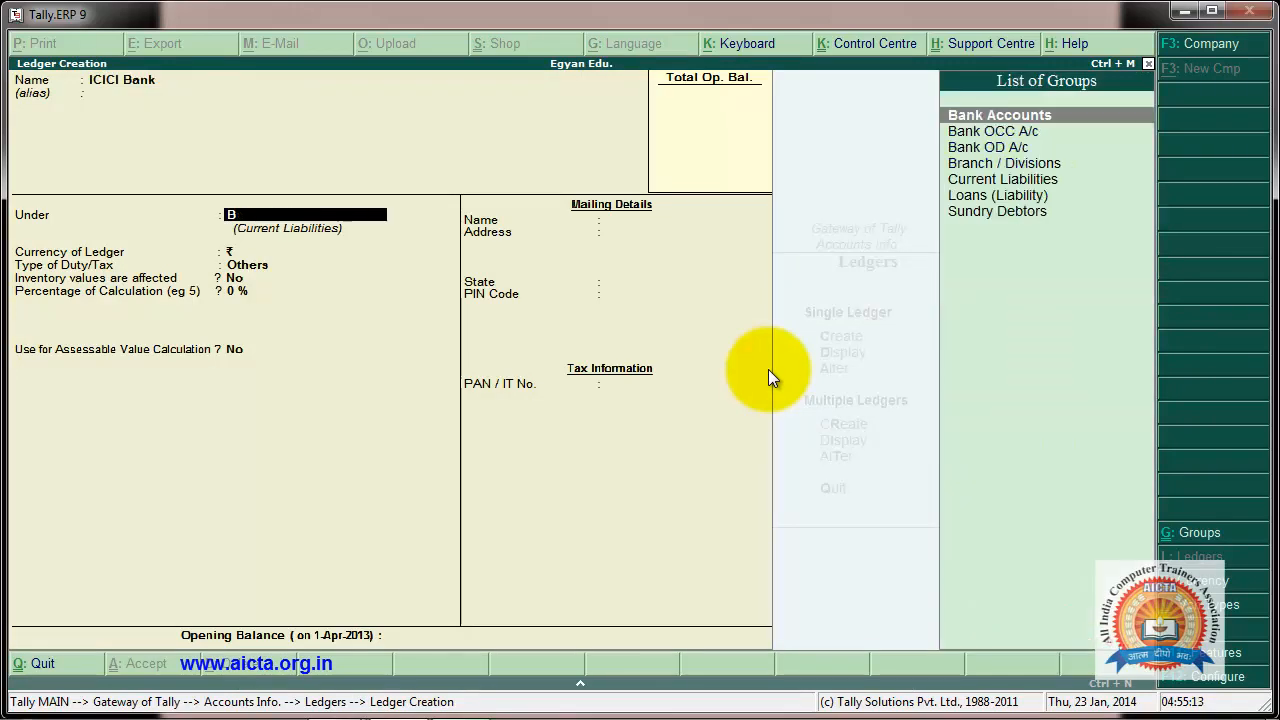
{"action": "key", "text": "Return"}
{"action": "key", "text": "Return"}
{"action": "key", "text": "Return"}
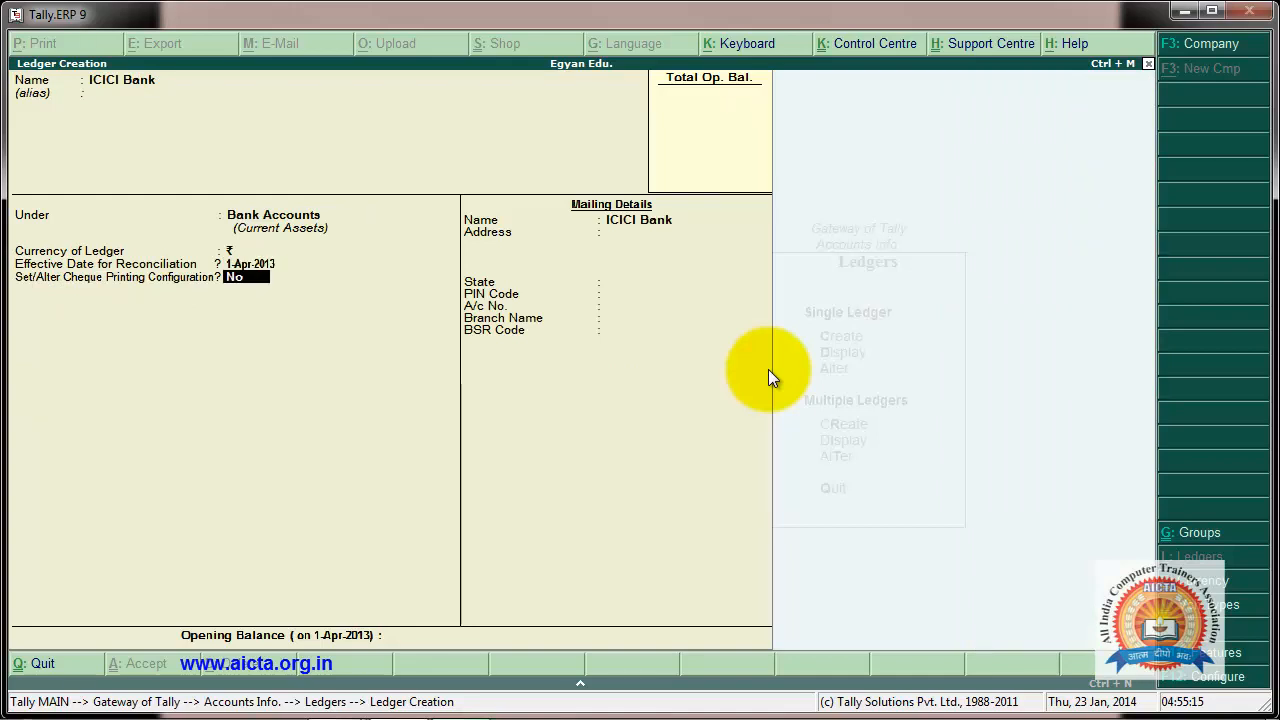
Keep cheque printing configuration at No and state Not Applicable, leave the remaining bank details blank, and save the ICICI Bank ledger.
{"action": "key", "text": "Return"}
{"action": "key", "text": "Return"}
{"action": "key", "text": "Return"}
{"action": "key", "text": "Return"}
{"action": "key", "text": "Return"}
{"action": "key", "text": "Return"}
{"action": "key", "text": "Return"}
{"action": "key", "text": "Return"}
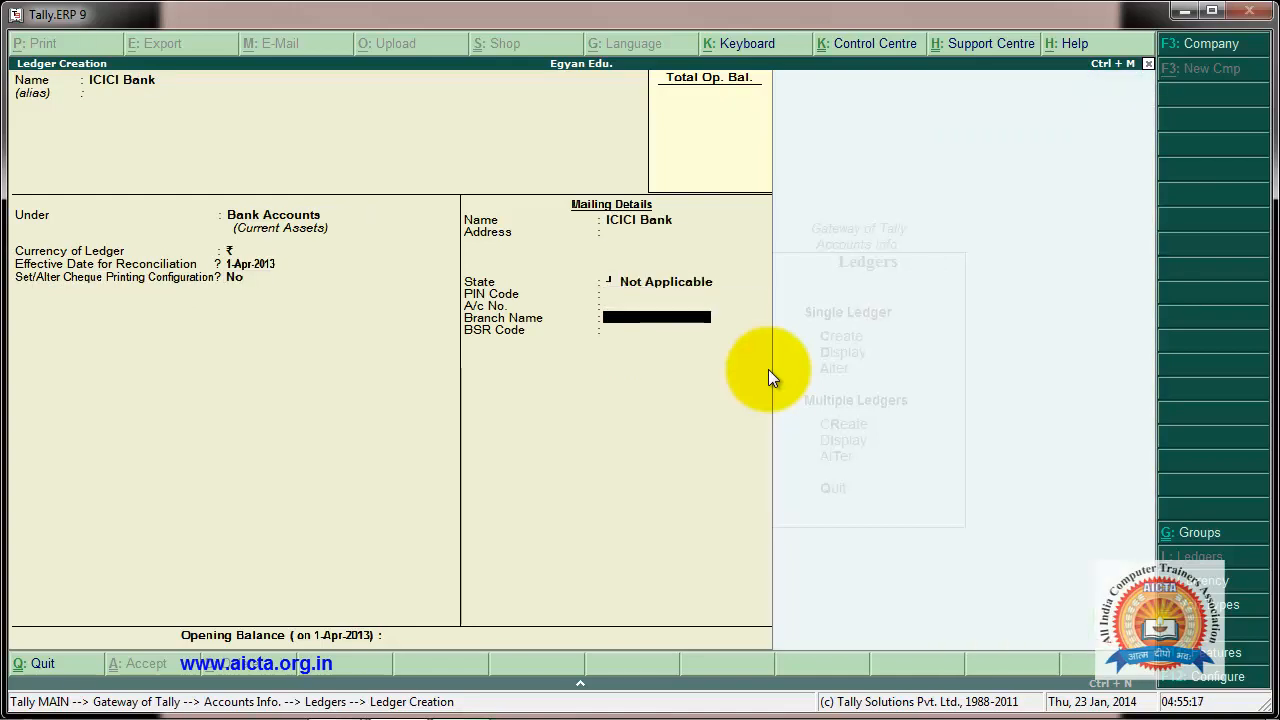
{"action": "key", "text": "Return"}
Leave ledger creation and start a new journal voucher.
{"action": "key", "text": "Escape"}
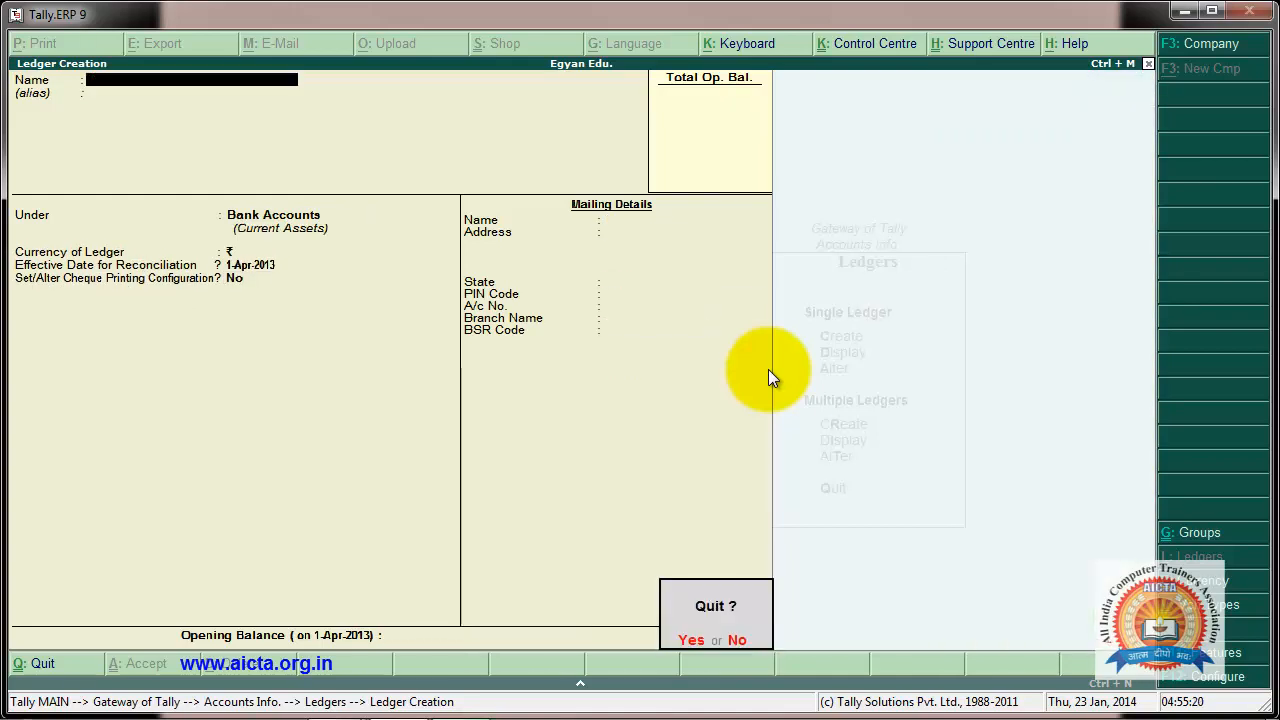
{"action": "key", "text": "Return"}
{"action": "key", "text": "Escape"}
{"action": "key", "text": "Down"}
{"action": "key", "text": "Down"}
{"action": "key", "text": "Down"}
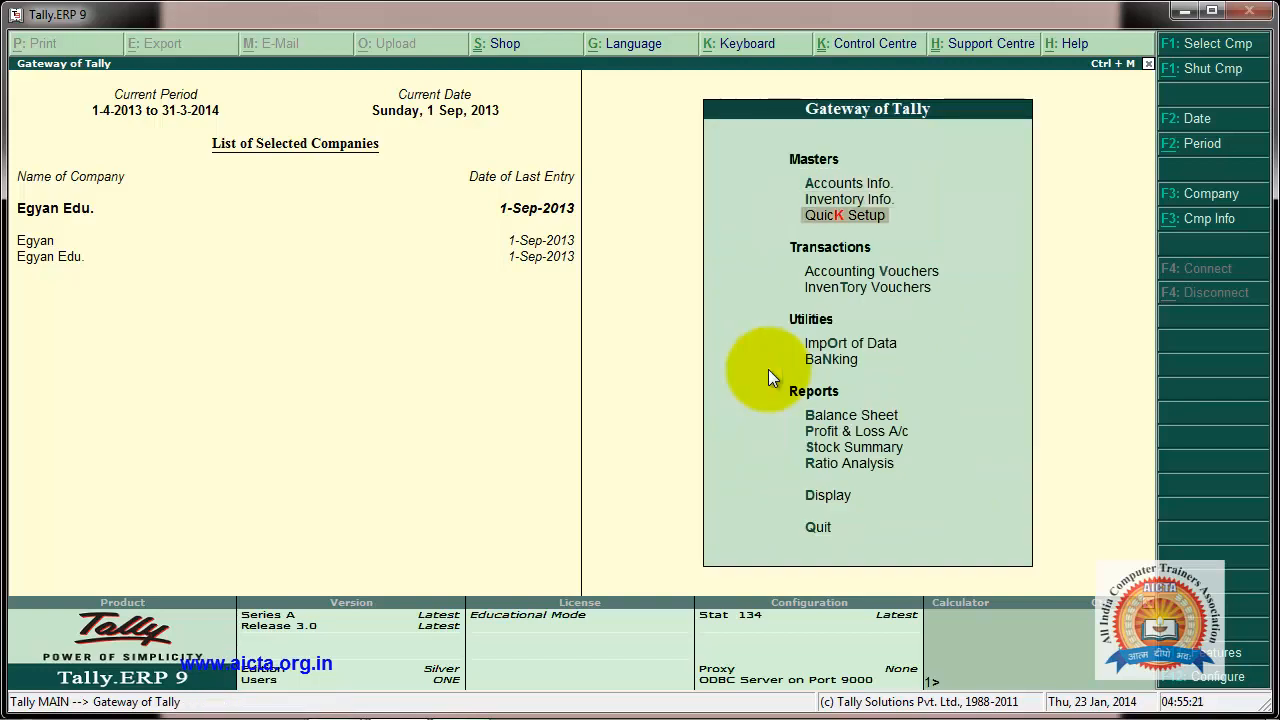
{"action": "key", "text": "Return"}
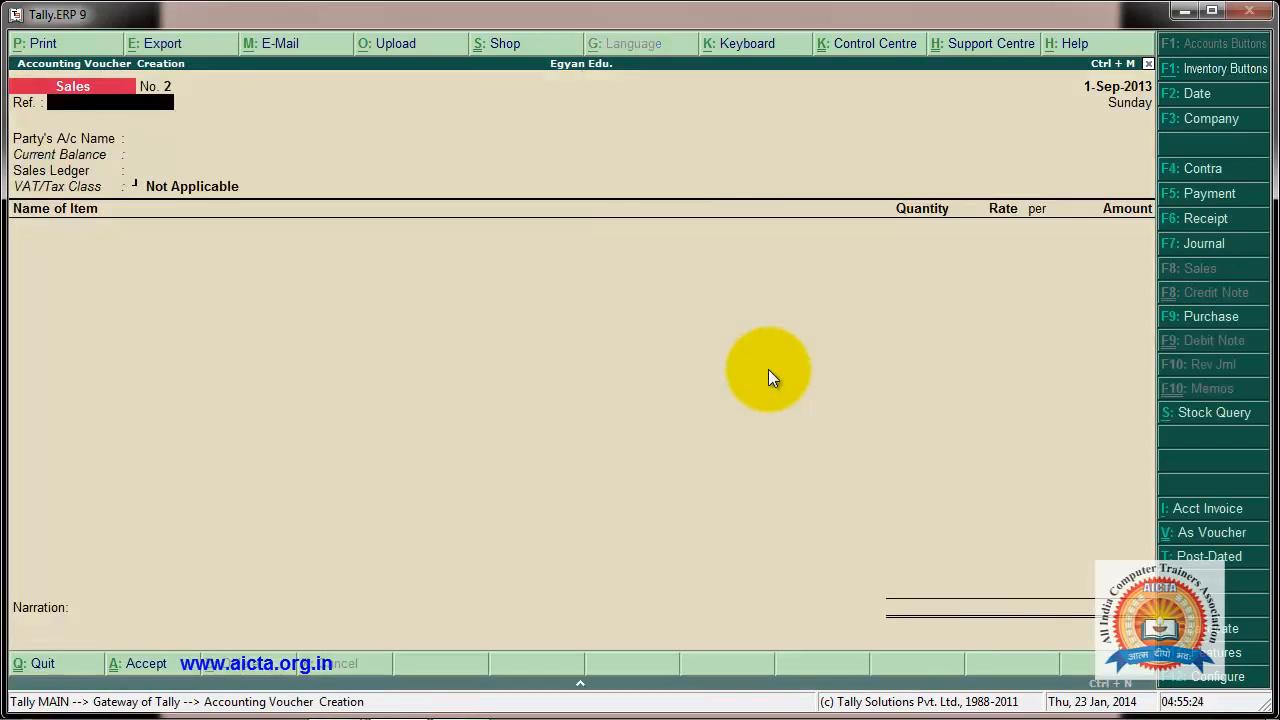
{"action": "key", "text": "F7"}
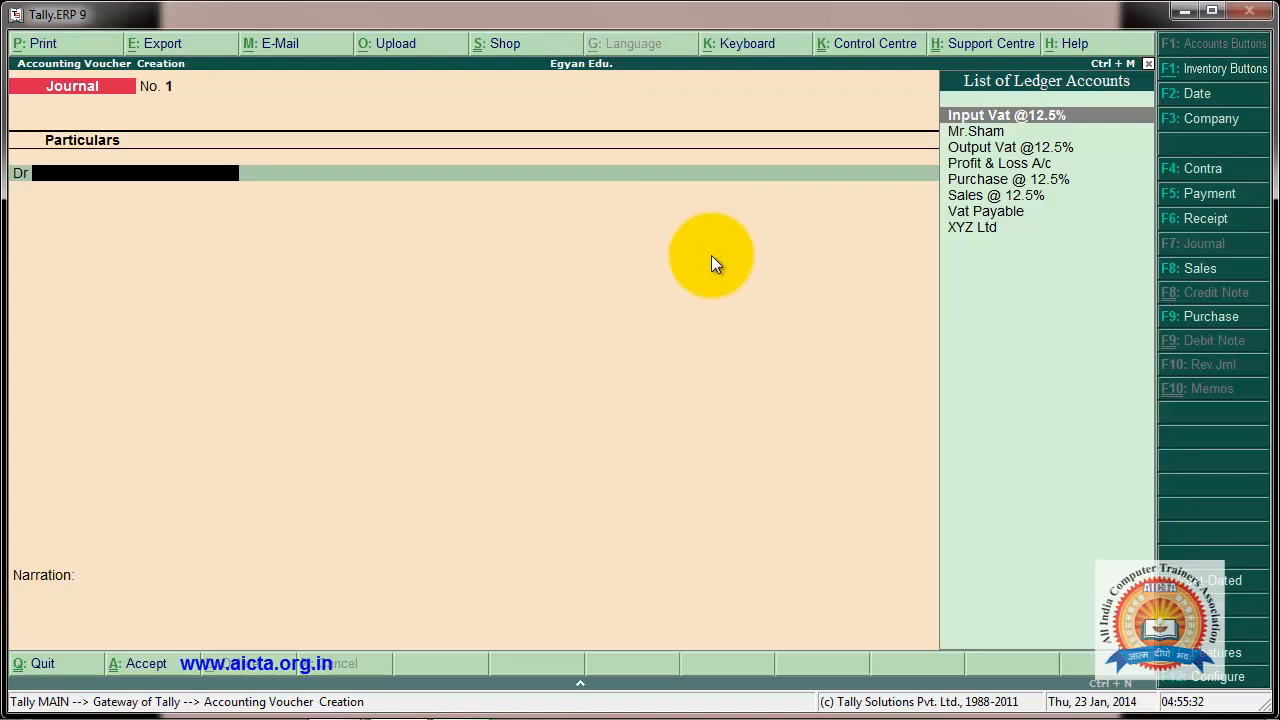
{"action": "key", "text": "Down"}
{"action": "key", "text": "Down"}
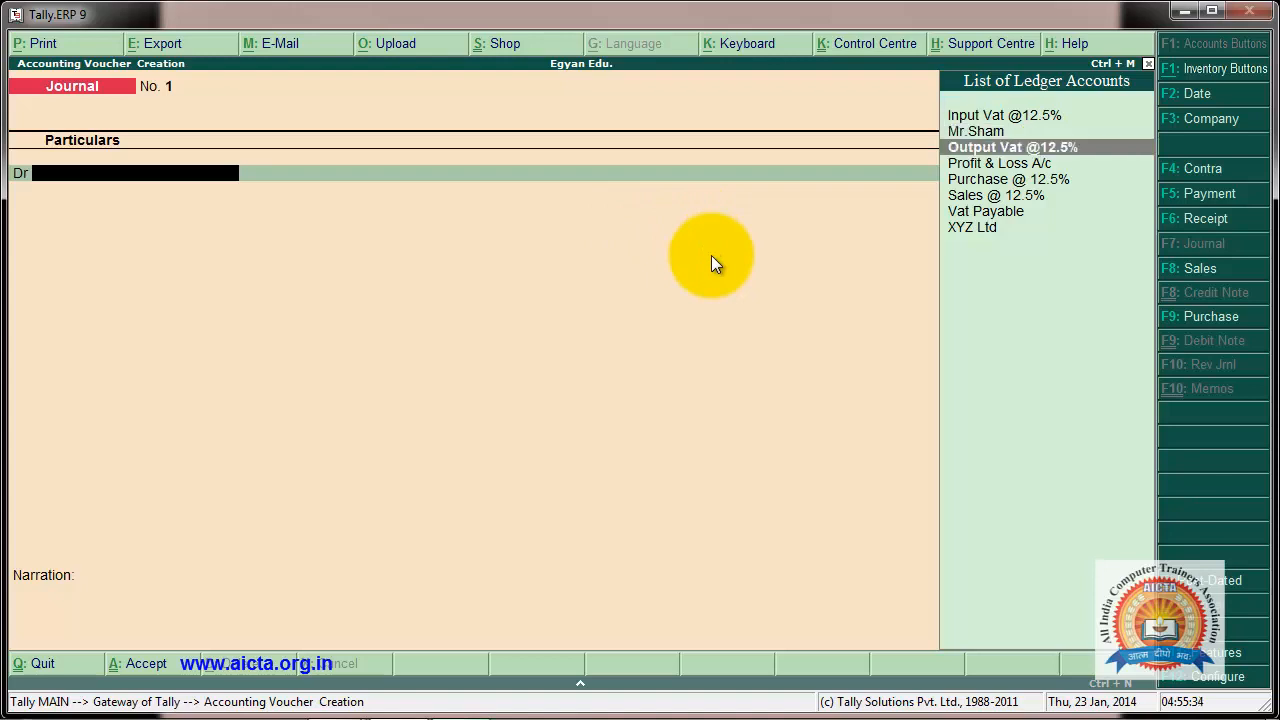
{"action": "key", "text": "Return"}
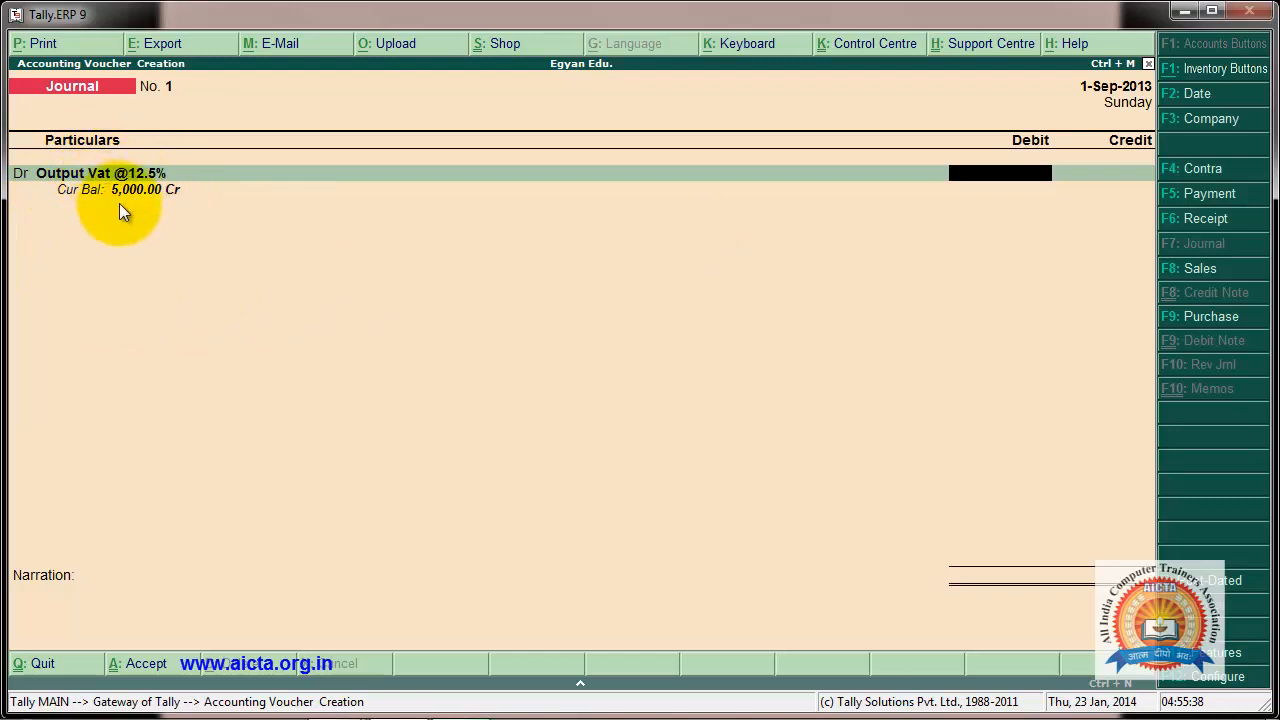
{"action": "type", "text": "5000"}
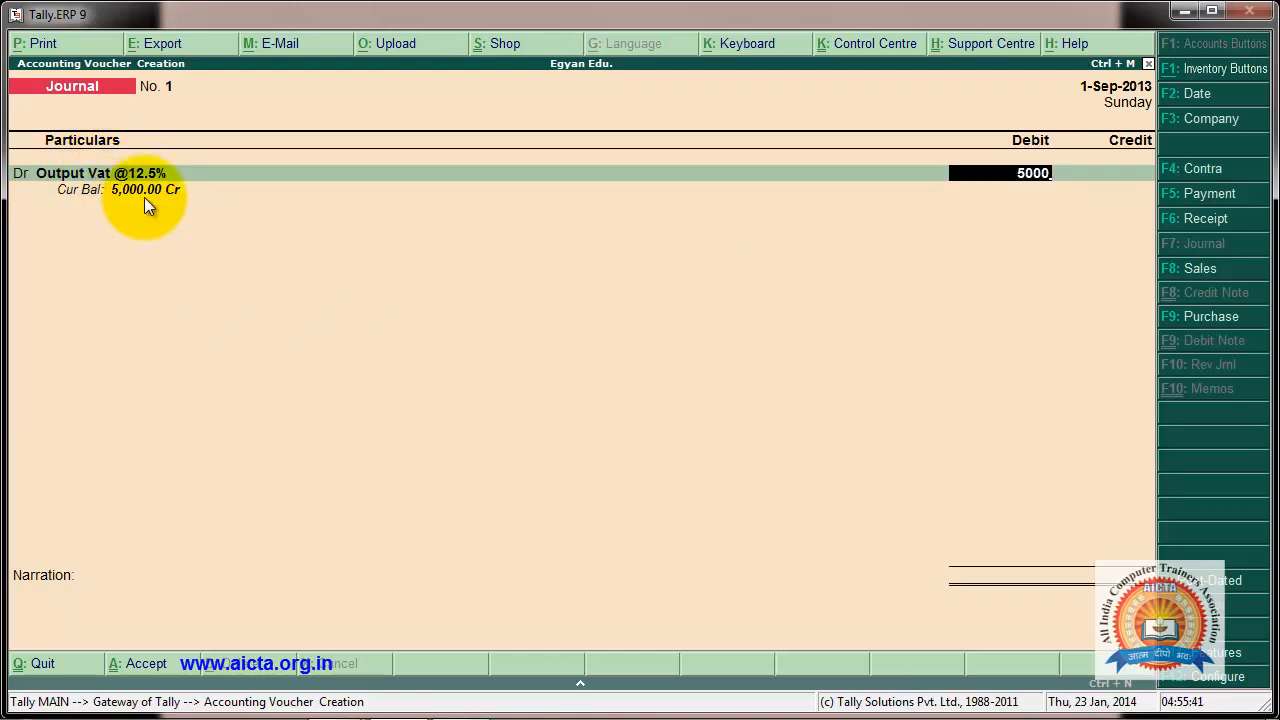
{"action": "key", "text": "Return"}
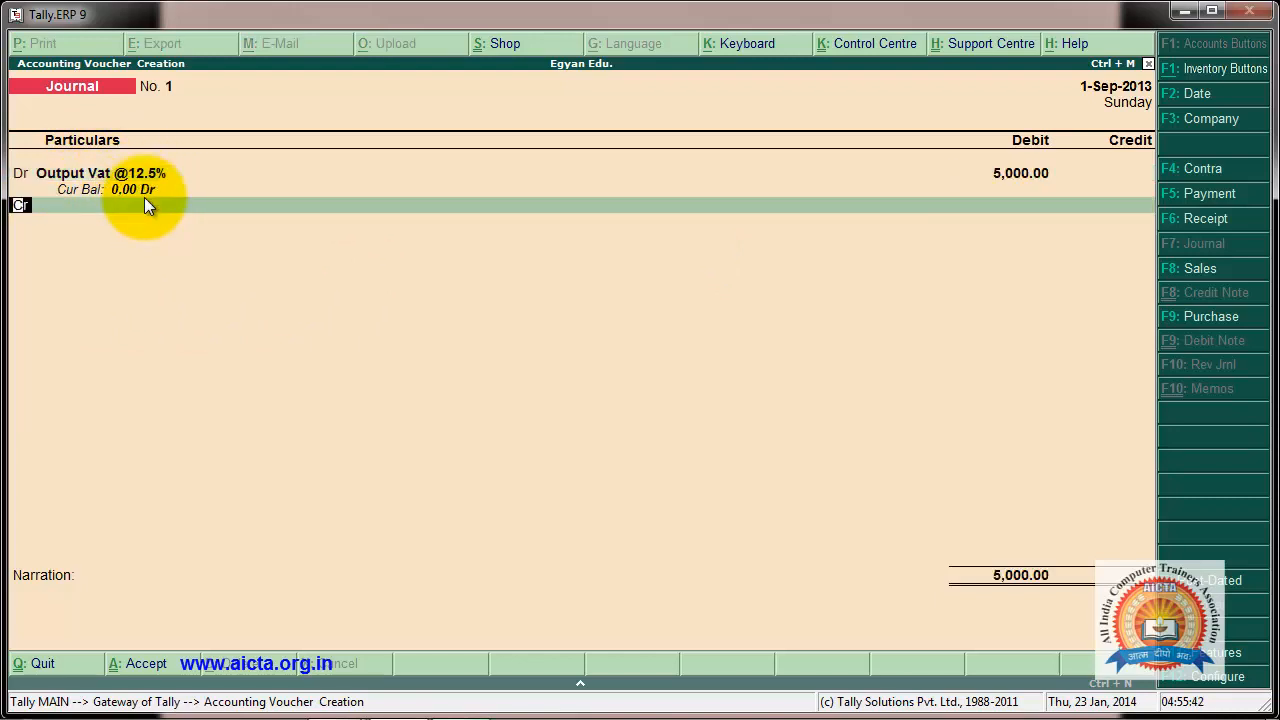
{"action": "key", "text": "Return"}
{"action": "type", "text": "I"}
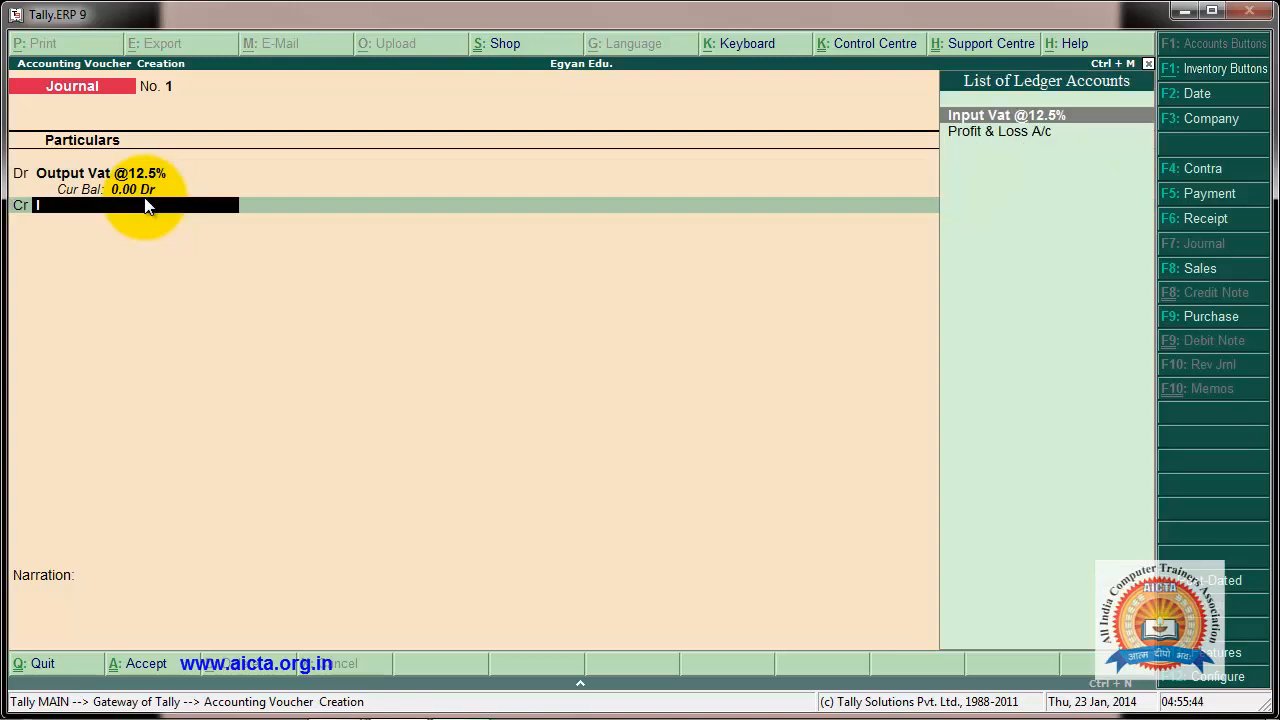
{"action": "key", "text": "Return"}
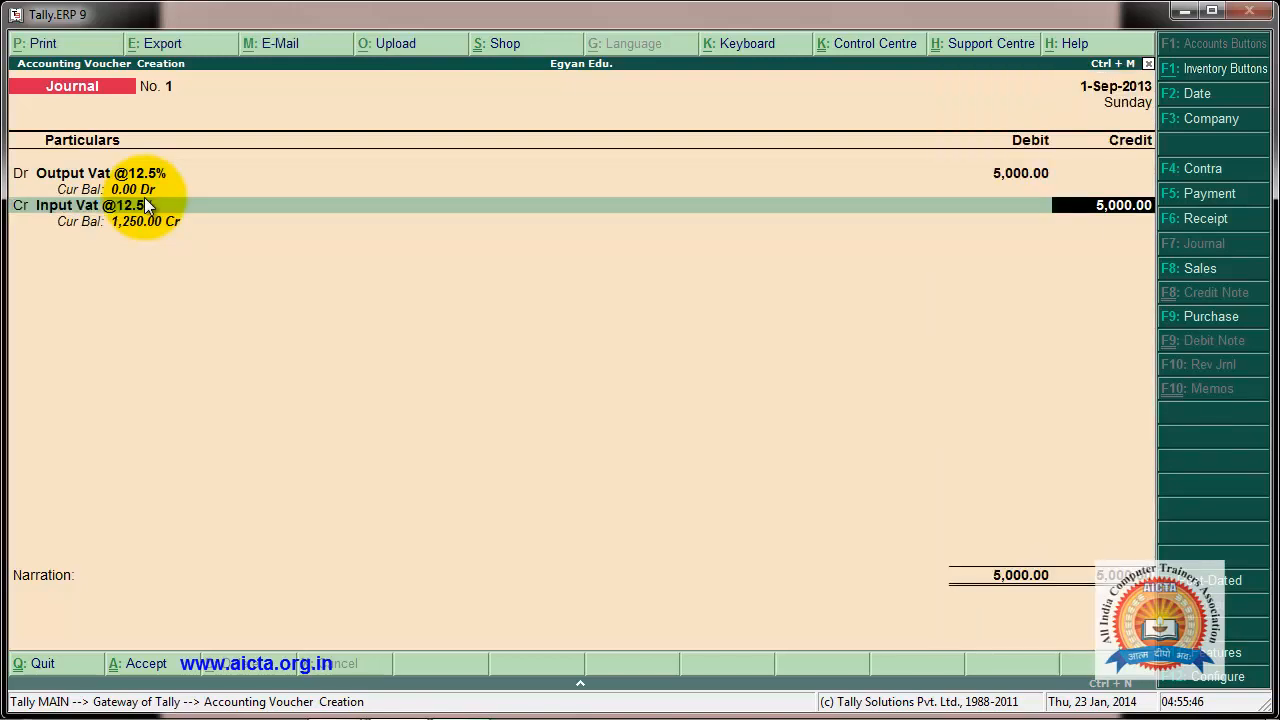
{"action": "type", "text": "3750"}
{"action": "key", "text": "Return"}
Credit the Vat Payable ledger with the remaining 1,250, leave the narration blank, and save the journal voucher.
{"action": "key", "text": "Return"}
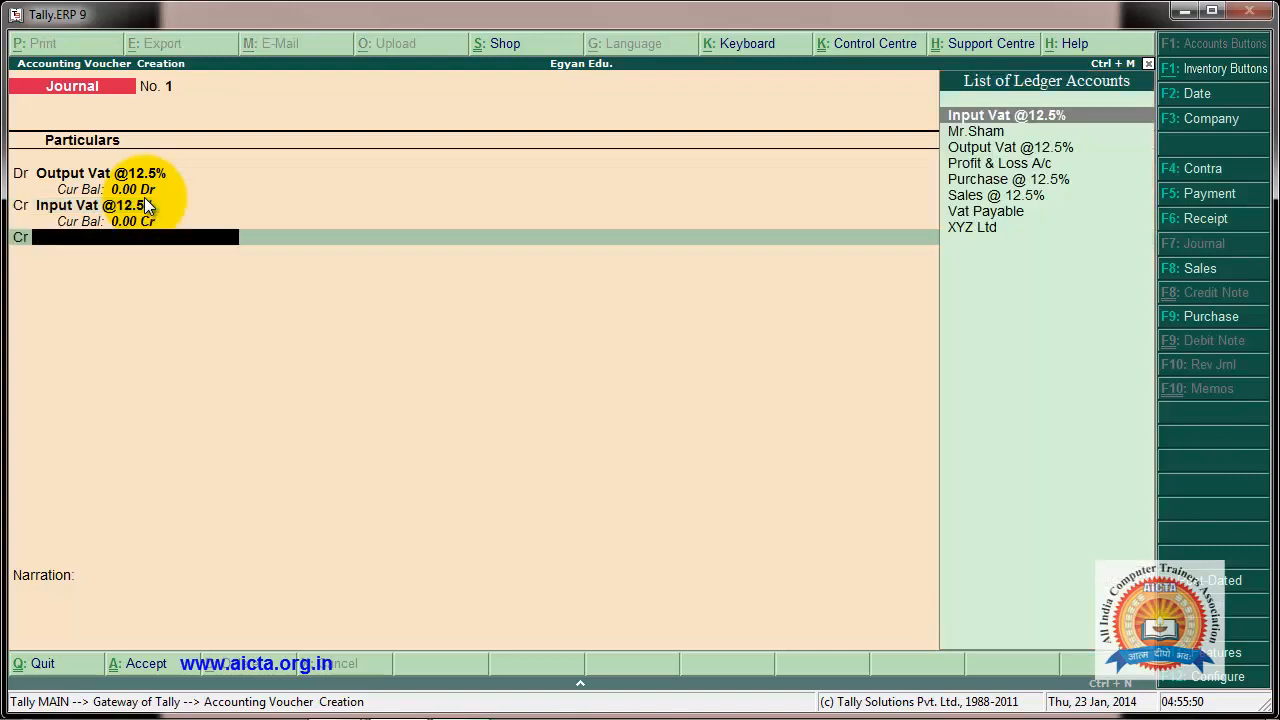
{"action": "type", "text": "V"}
{"action": "key", "text": "Return"}
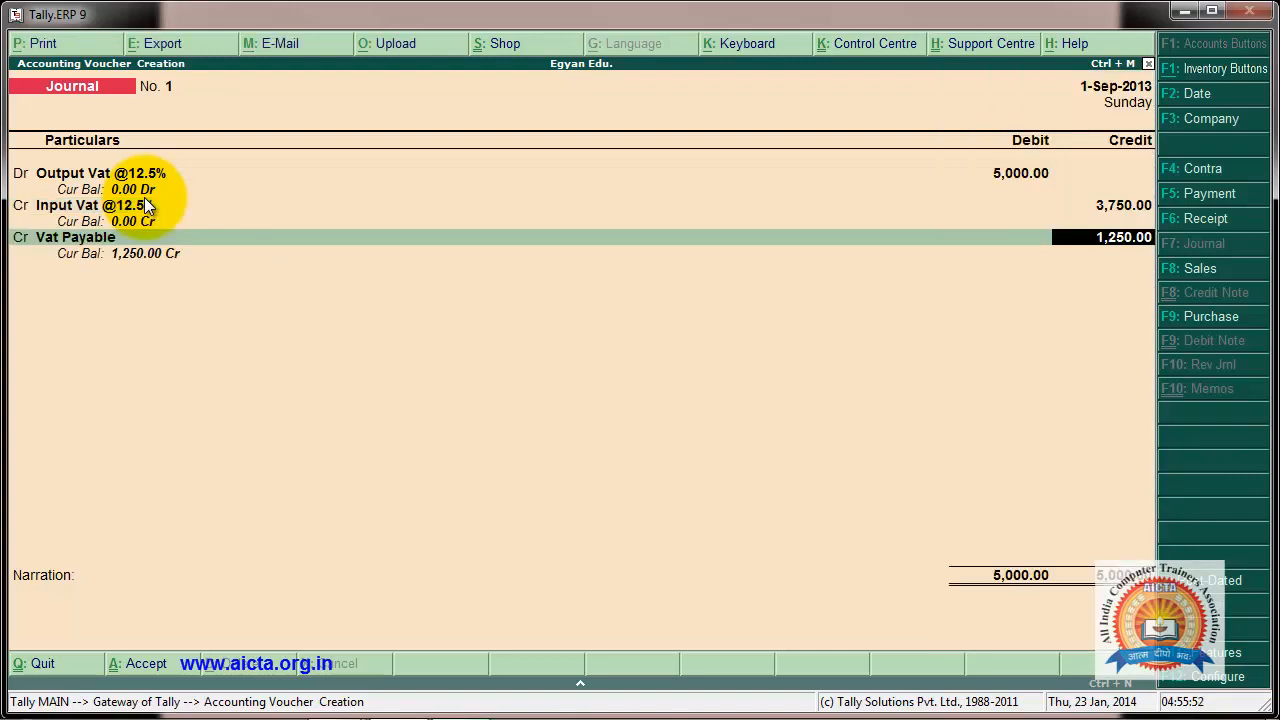
{"action": "key", "text": "Return"}
{"action": "key", "text": "Return"}
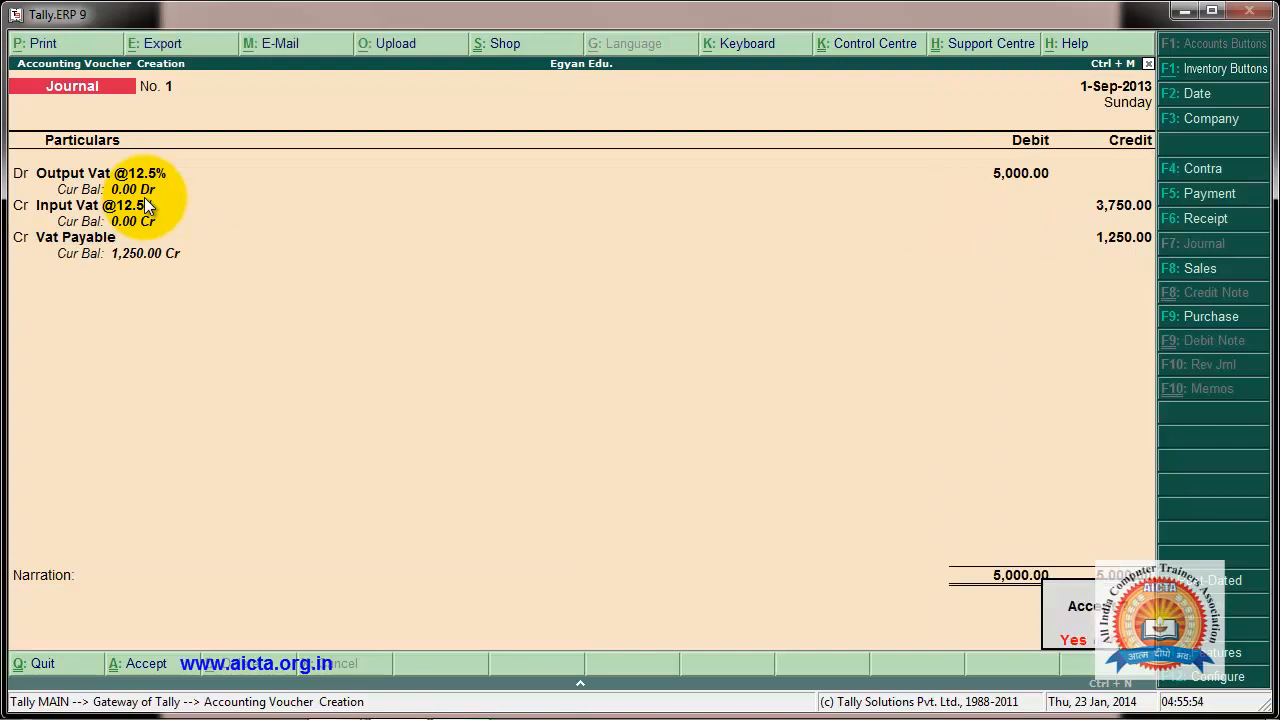
{"action": "key", "text": "Return"}
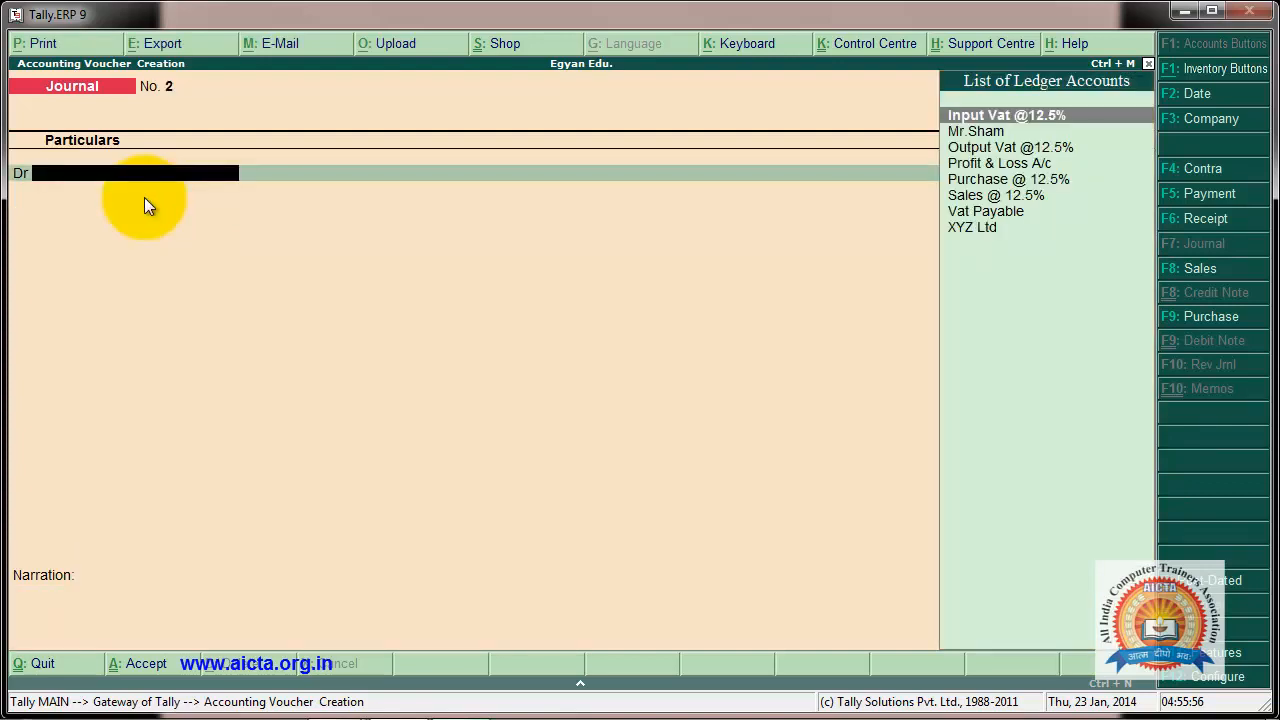
Leave the blank journal entry, start a payment voucher, and debit the Vat Payable ledger with 1250.
{"action": "key", "text": "Escape"}
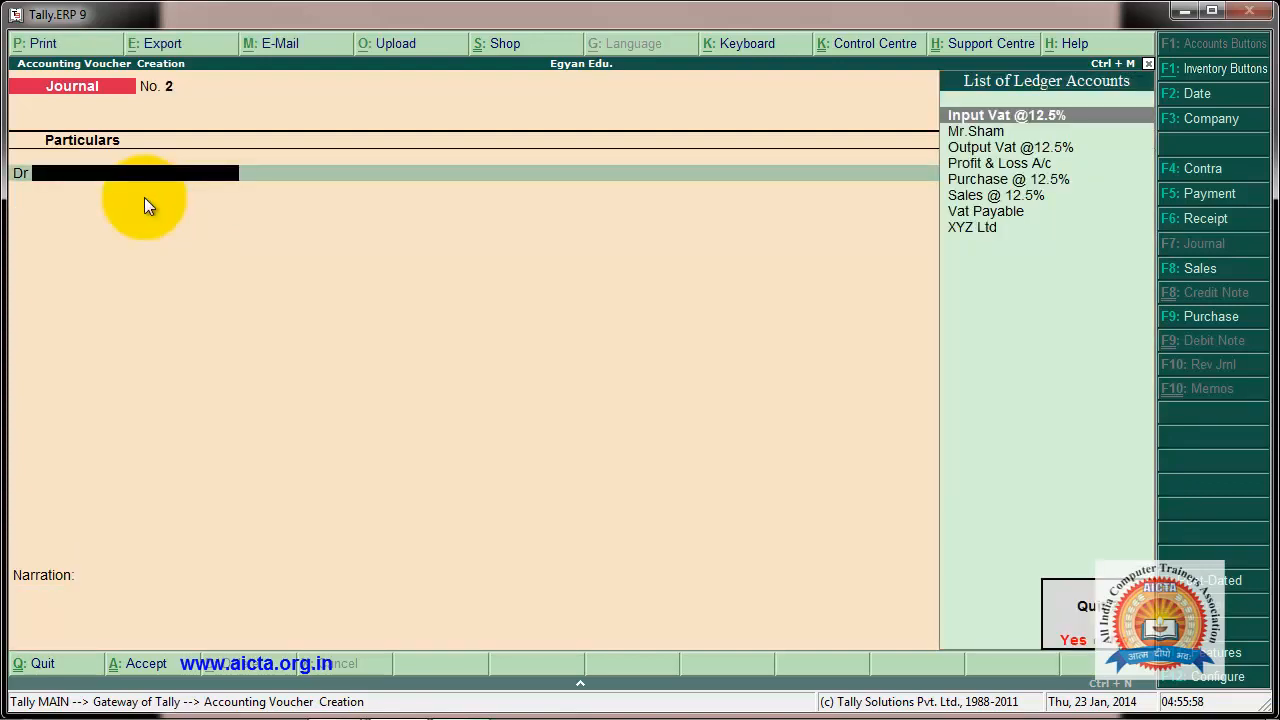
{"action": "key", "text": "Return"}
{"action": "key", "text": "Return"}
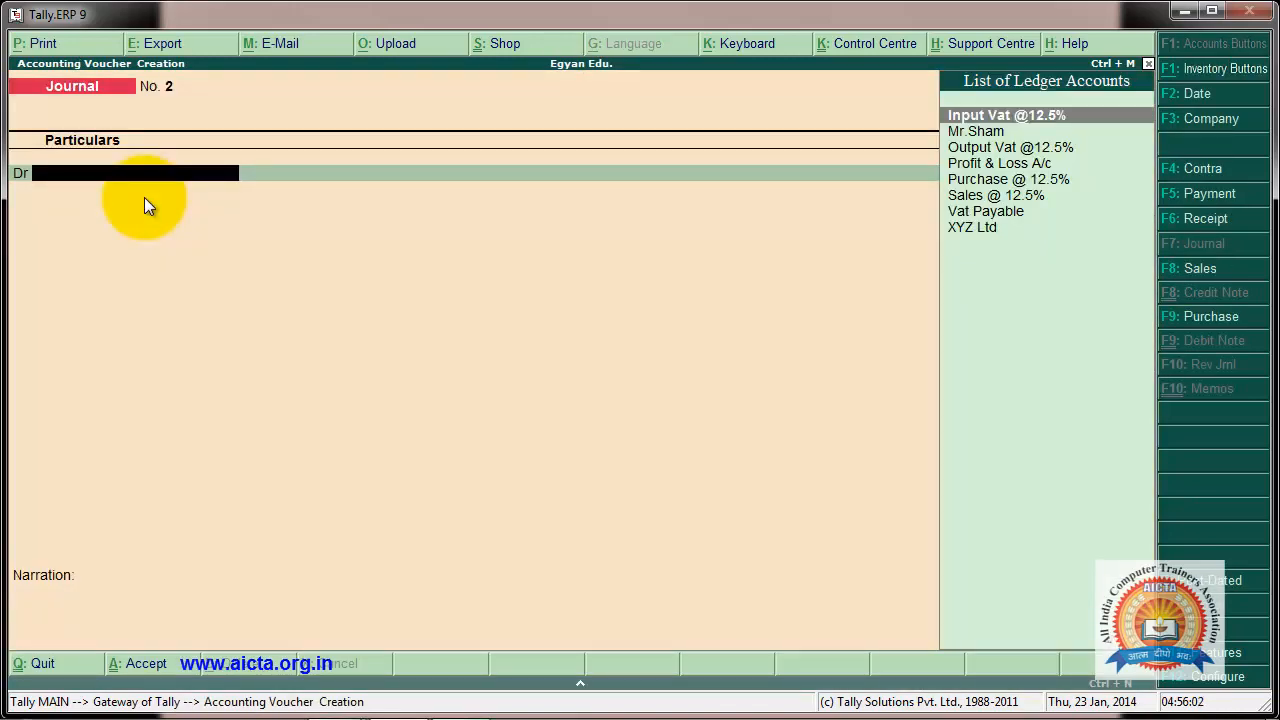
{"action": "left_click", "coordinate": [1196, 195]}
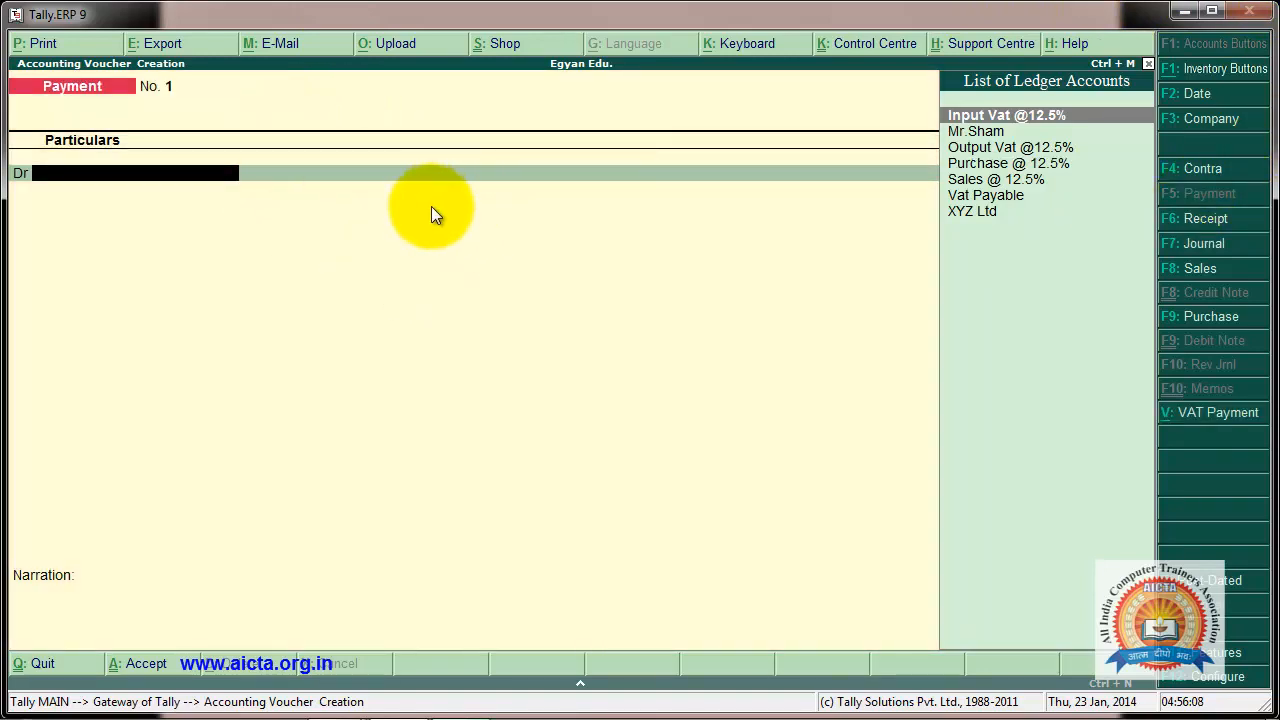
{"action": "type", "text": "V"}
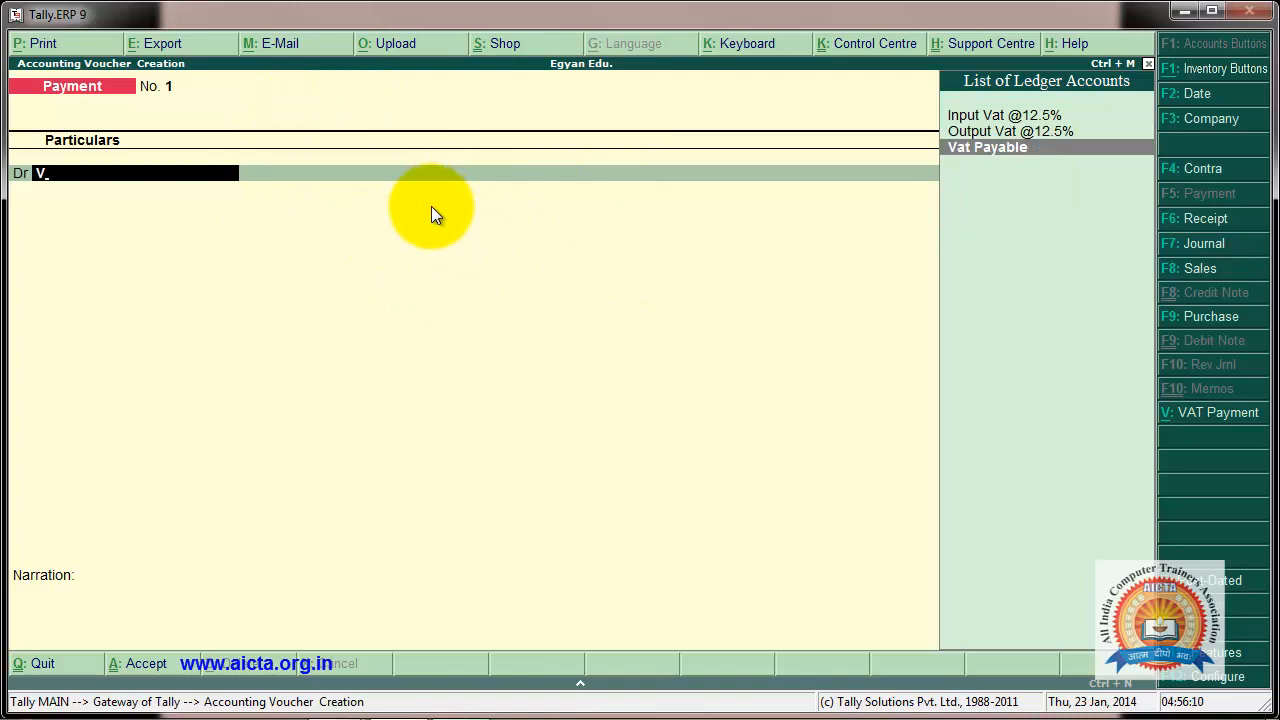
{"action": "key", "text": "Return"}
{"action": "type", "text": "1250"}
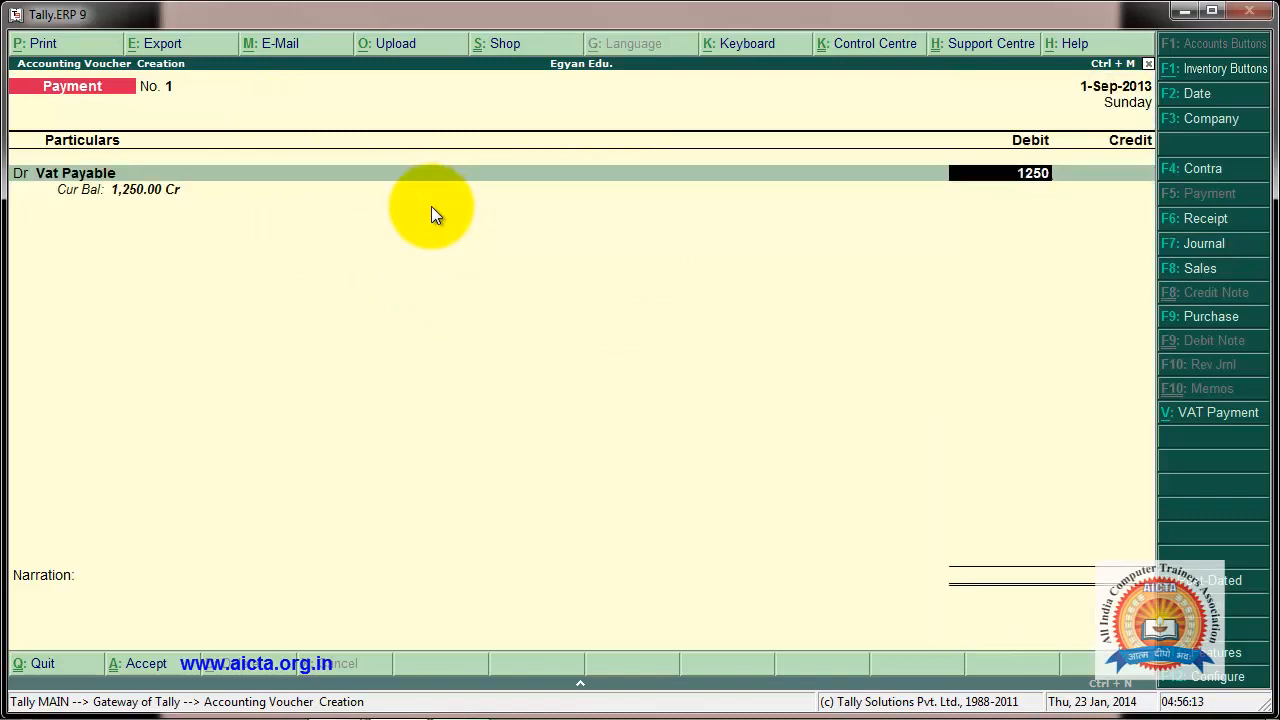
{"action": "key", "text": "Return"}
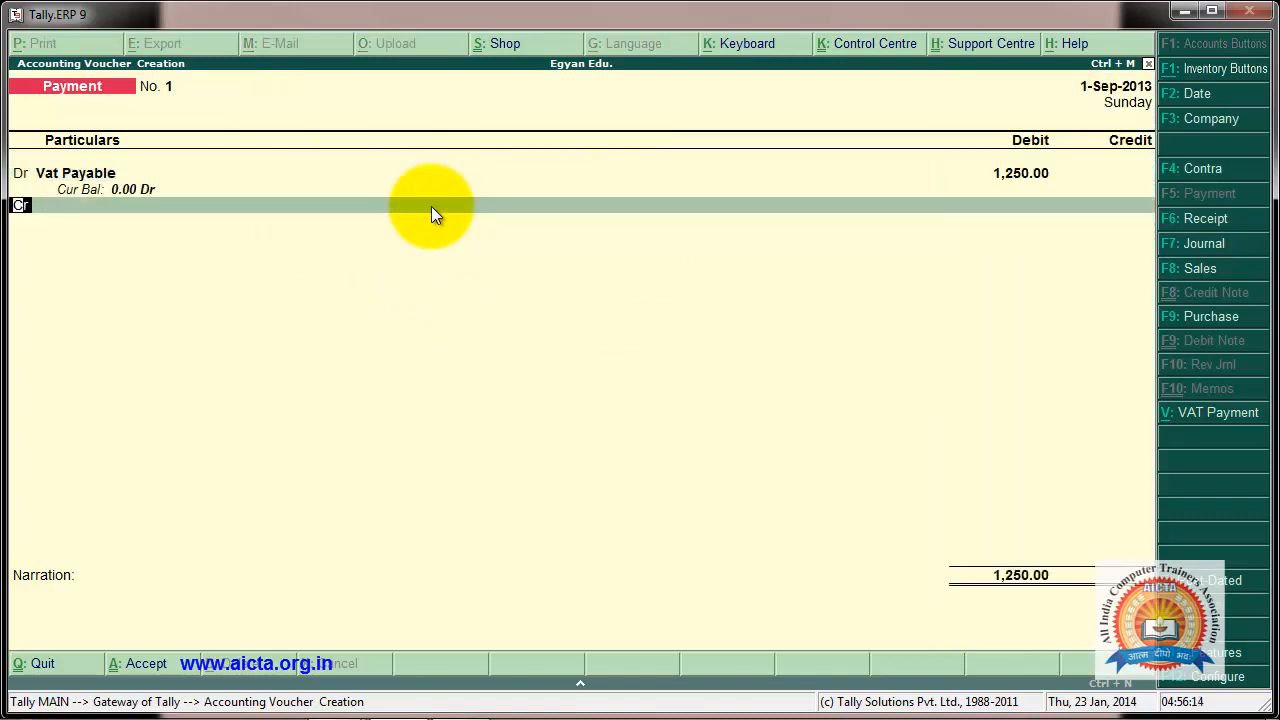
Credit the ICICI Bank ledger with 1,250 in the payment voucher.
{"action": "key", "text": "Return"}
{"action": "type", "text": "I"}
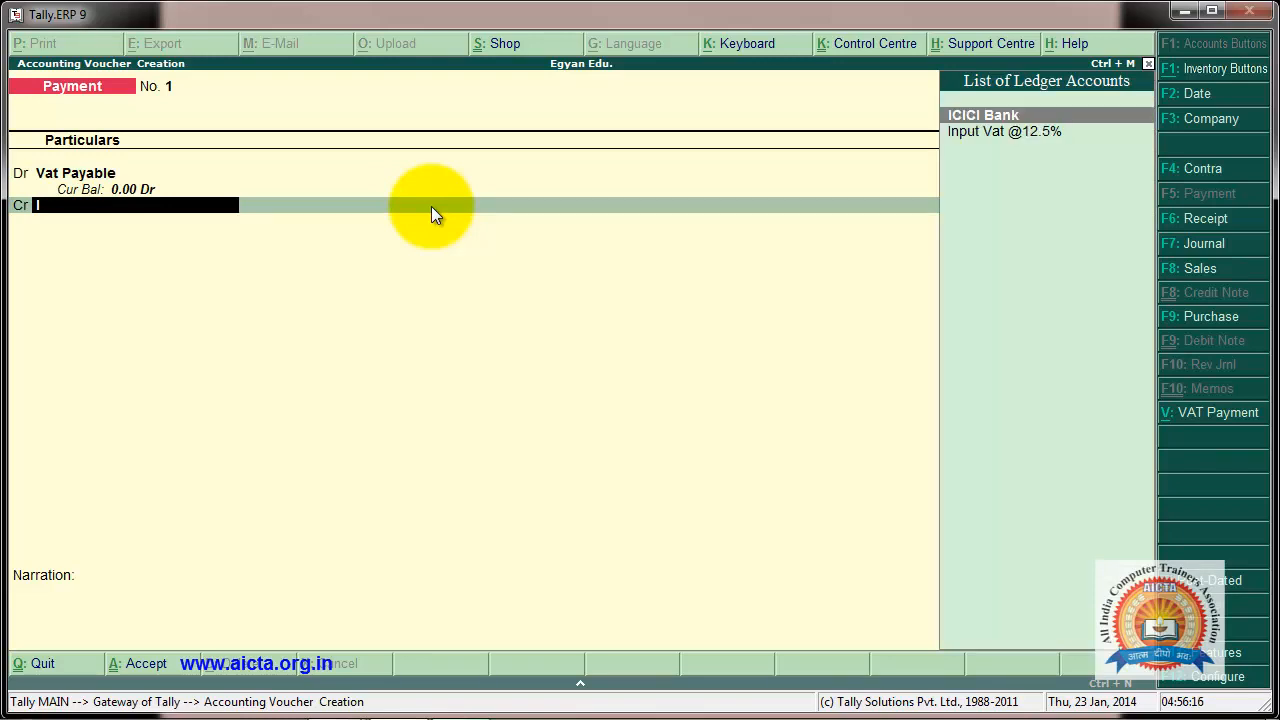
{"action": "key", "text": "Return"}
{"action": "key", "text": "Return"}
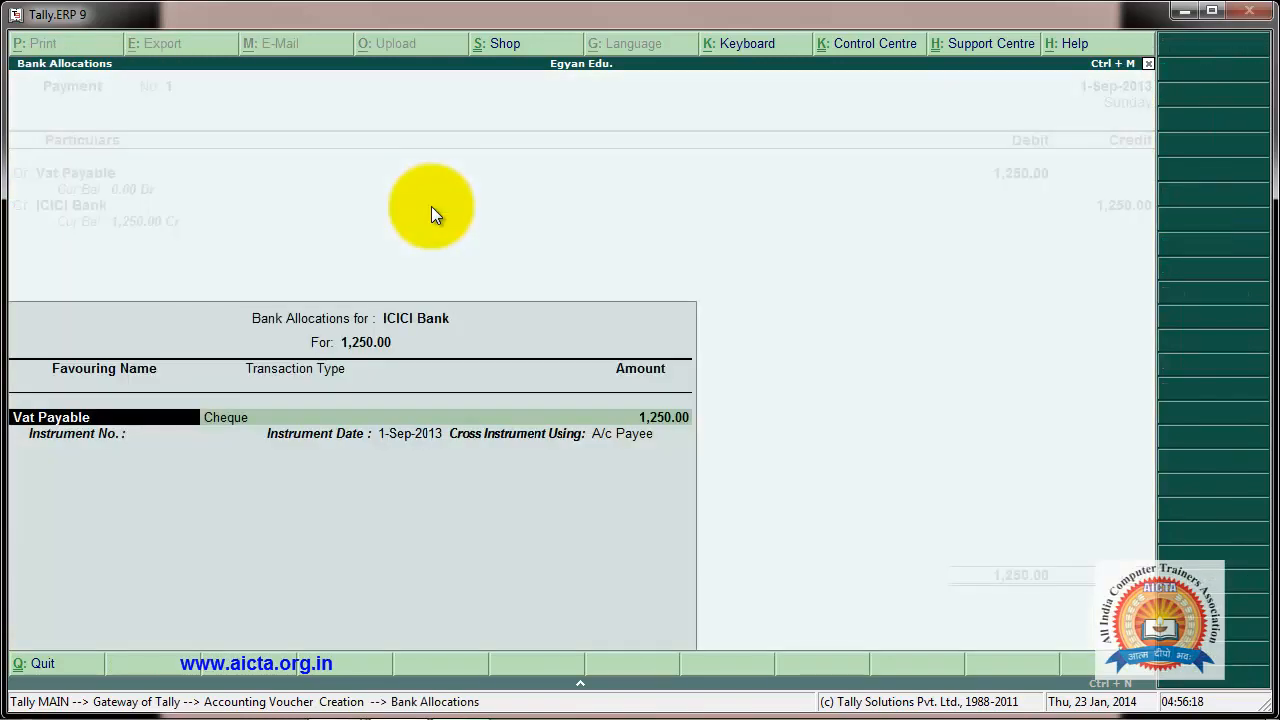
Allocate the bank payment as a Cheque with instrument number 1254, dated 1-Sep-2013 and crossed A/c Payee, and save the payment voucher.
{"action": "key", "text": "Return"}
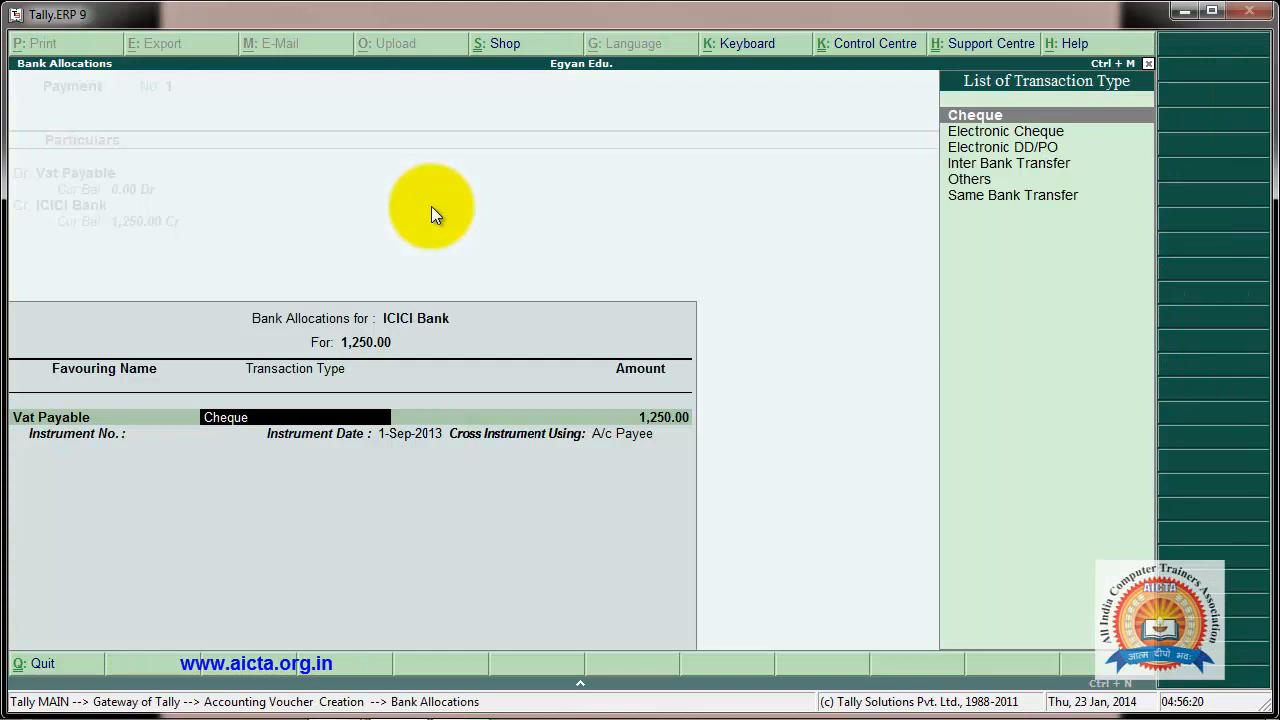
{"action": "key", "text": "Return"}
{"action": "key", "text": "Return"}
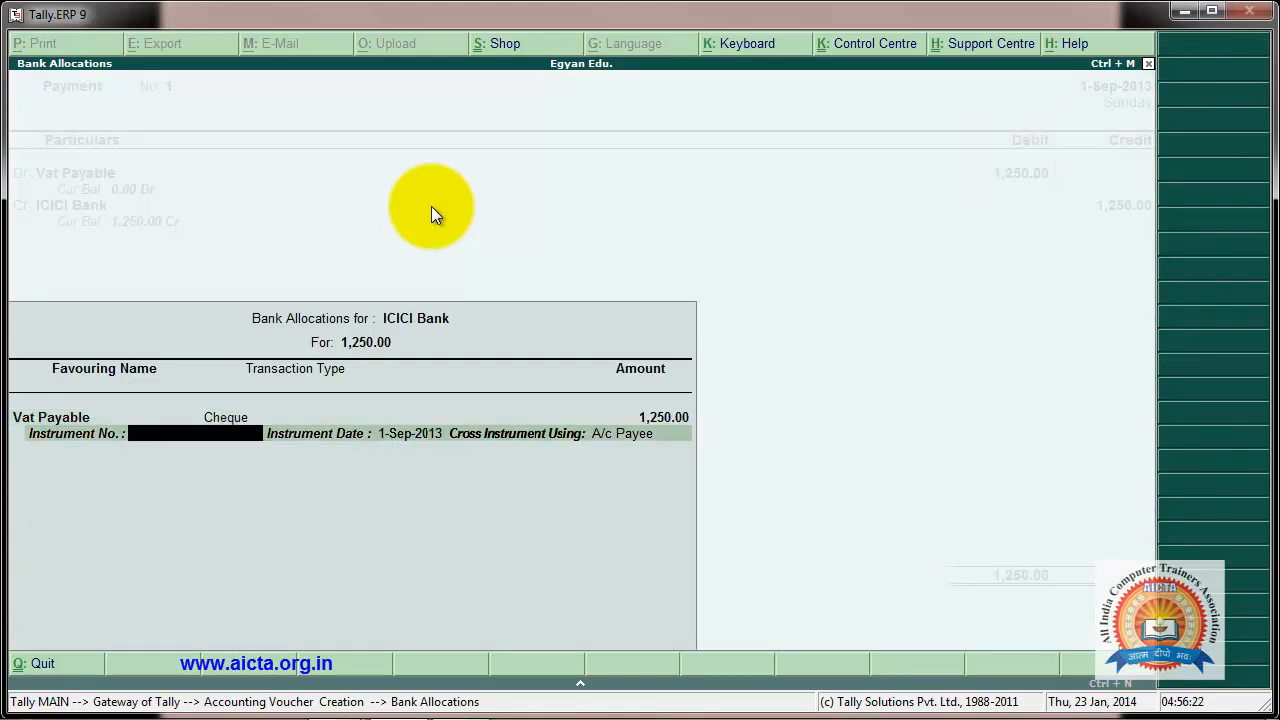
{"action": "type", "text": "1254"}
{"action": "key", "text": "Return"}
{"action": "key", "text": "Return"}
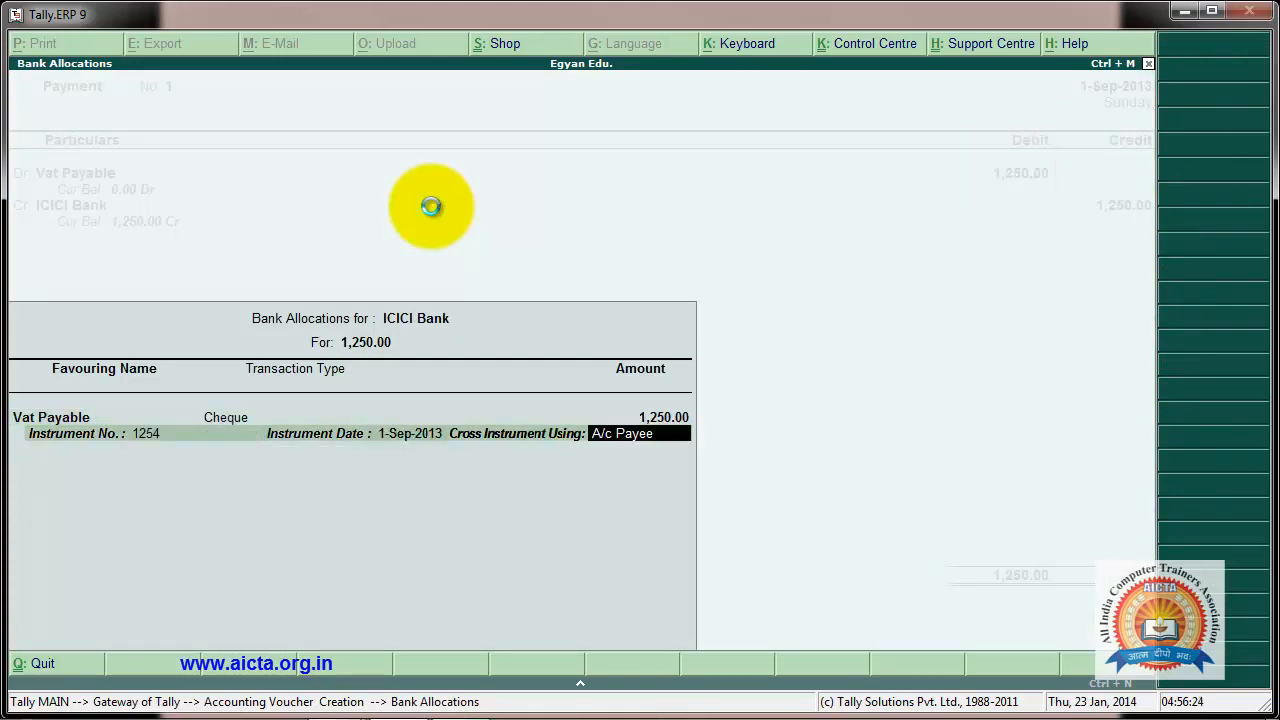
{"action": "key", "text": "Return"}
{"action": "key", "text": "Return"}
{"action": "key", "text": "Return"}
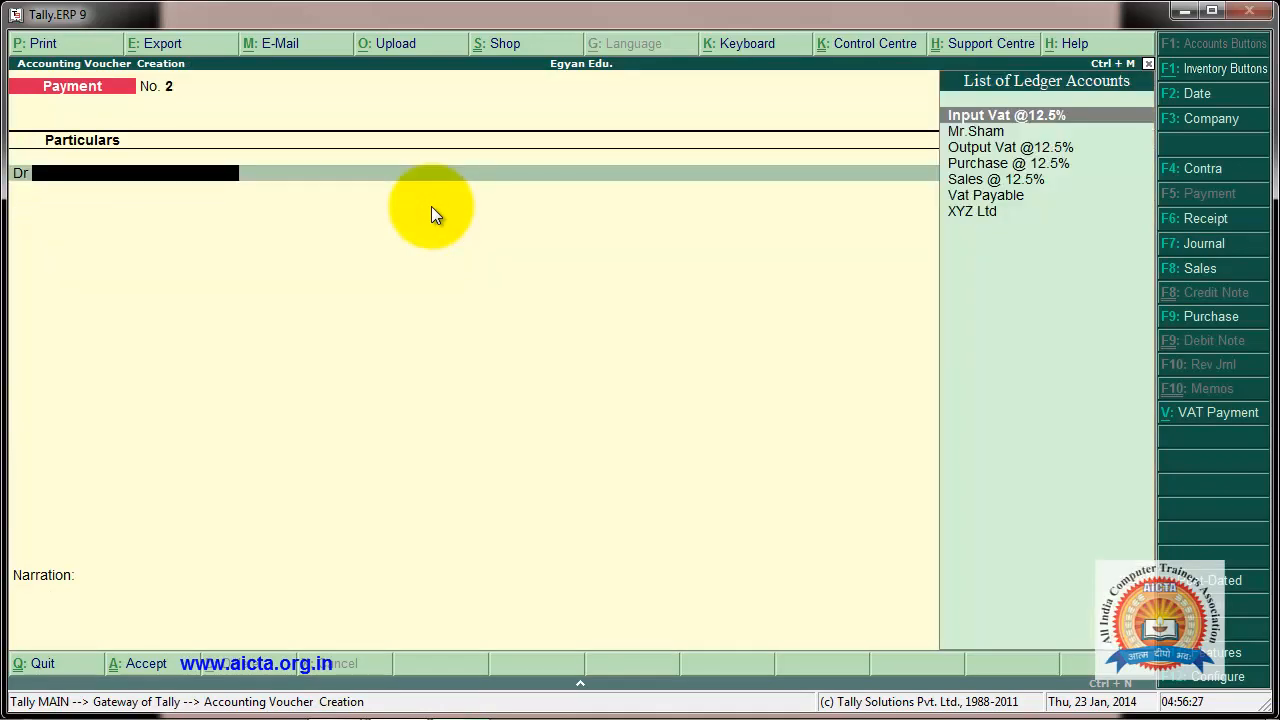
Switch to the presentation slide show and advance to the Profit slide.
{"action": "key", "text": "alt+Tab"}
{"action": "key", "text": "Right"}
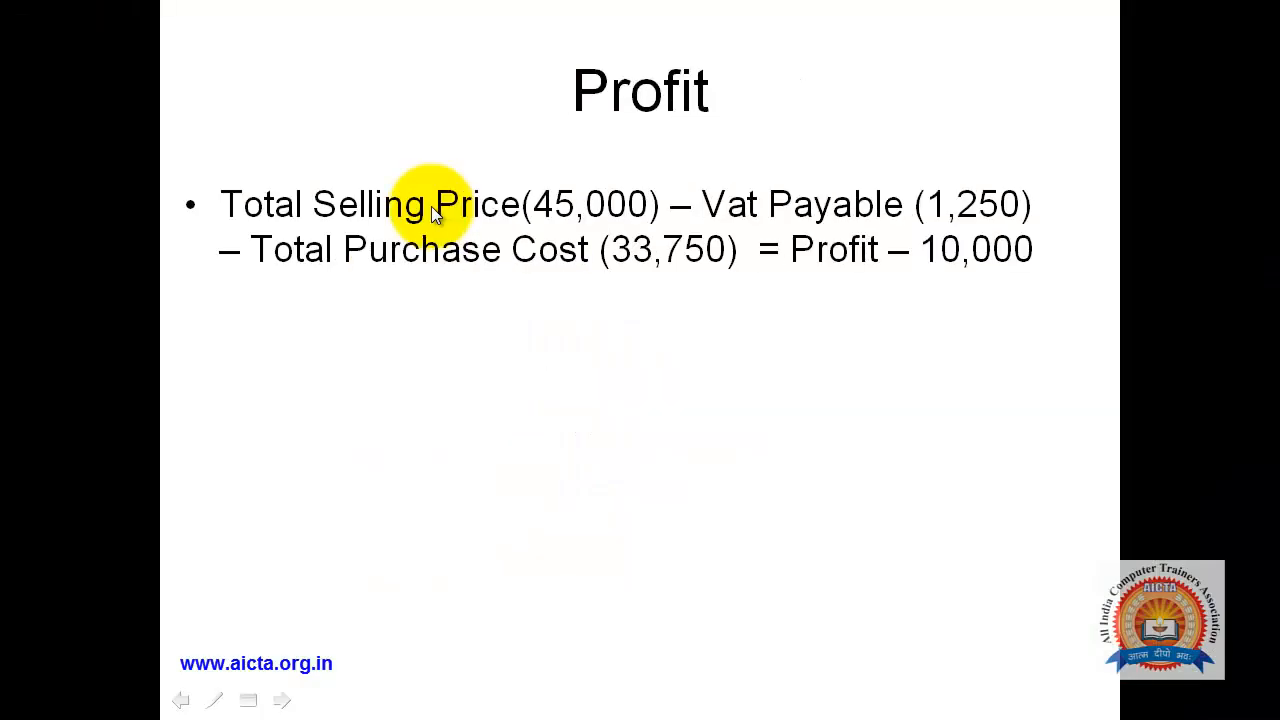